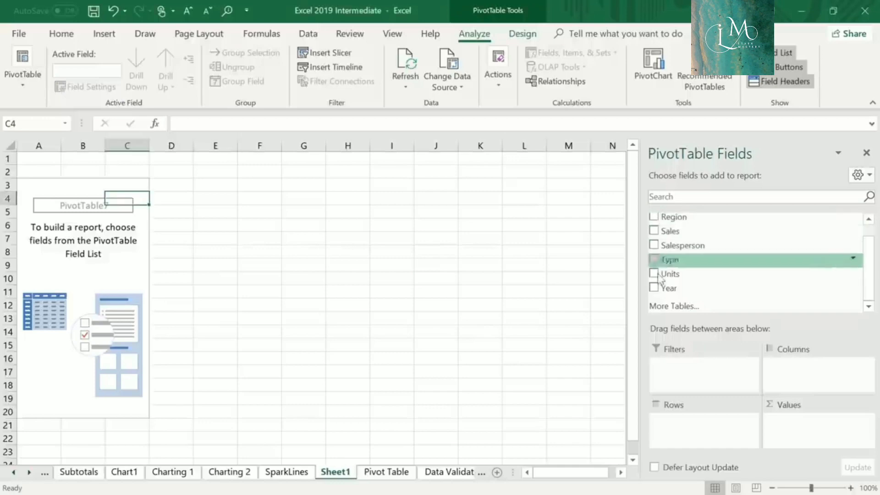
Add the Region field as the pivot table's report filter and look through its list of regions.
{"action": "left_click_drag", "start_coordinate": [674, 216], "coordinate": [723, 380]}
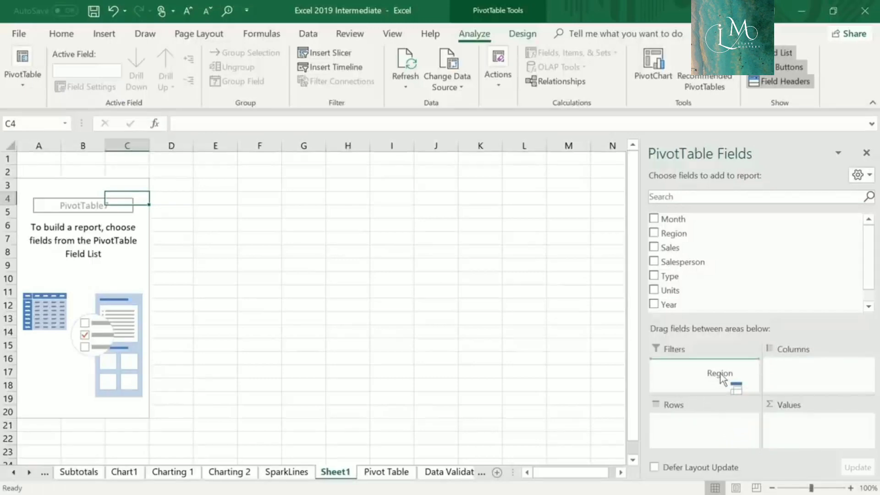
{"action": "left_click_drag", "start_coordinate": [723, 380], "coordinate": [671, 222]}
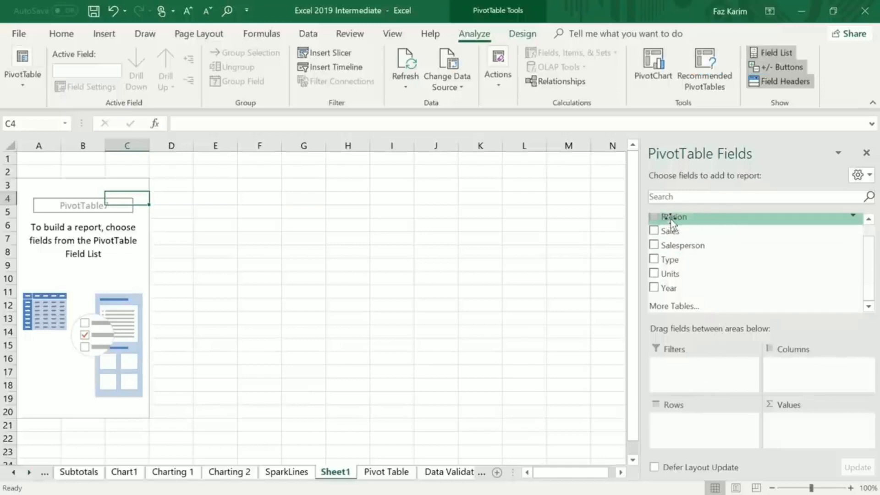
{"action": "left_click_drag", "start_coordinate": [672, 222], "coordinate": [710, 380]}
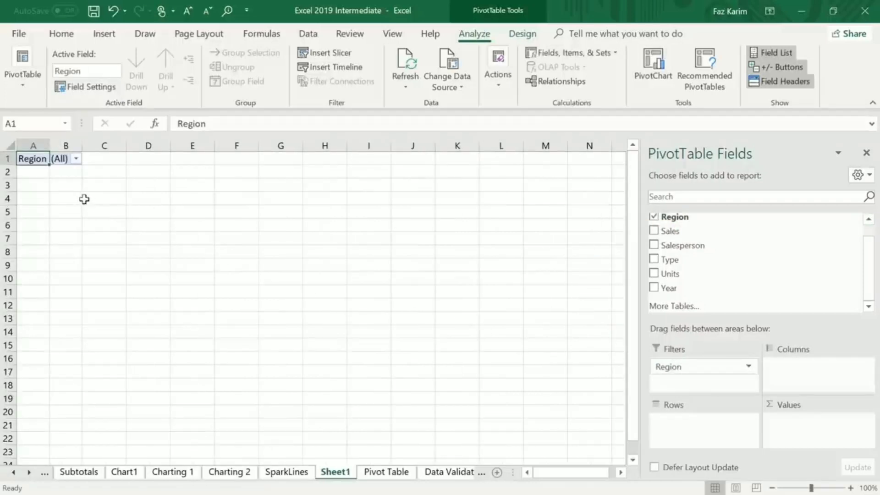
{"action": "left_click", "coordinate": [76, 158]}
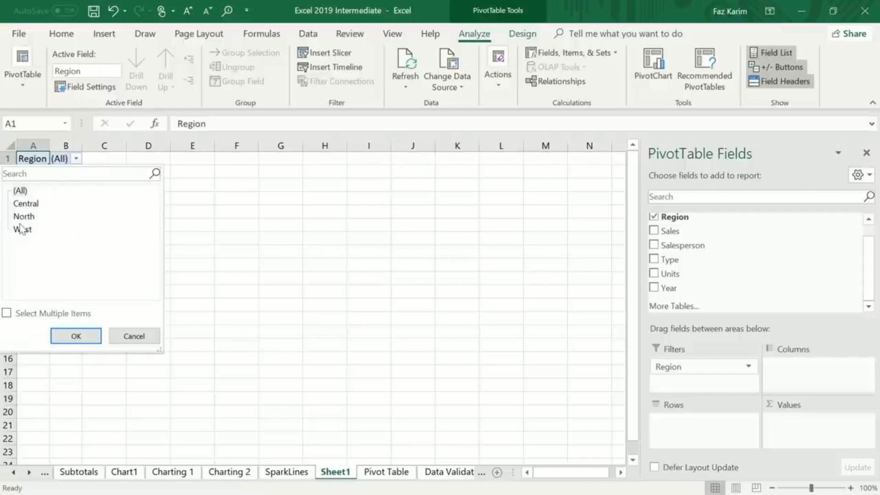
{"action": "left_click", "coordinate": [227, 197]}
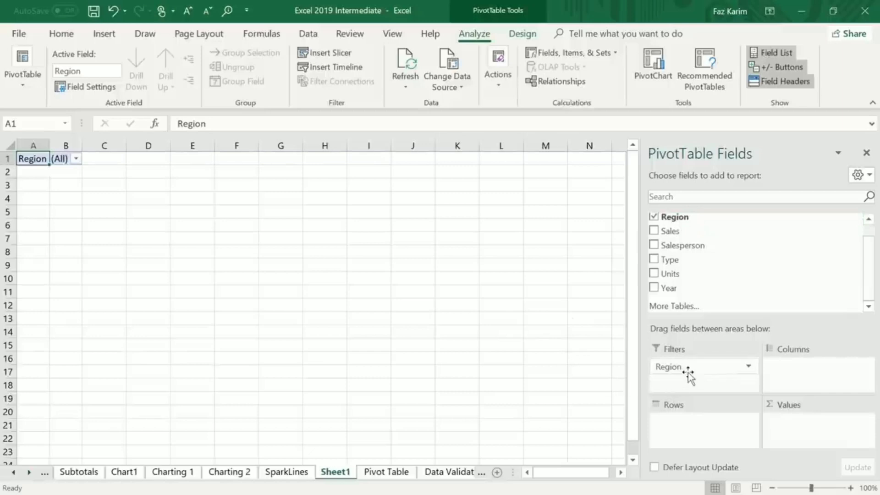
Remove and re-add the Region field, and return it from Rows to Filters.
{"action": "left_click", "coordinate": [654, 219]}
{"action": "left_click", "coordinate": [654, 219]}
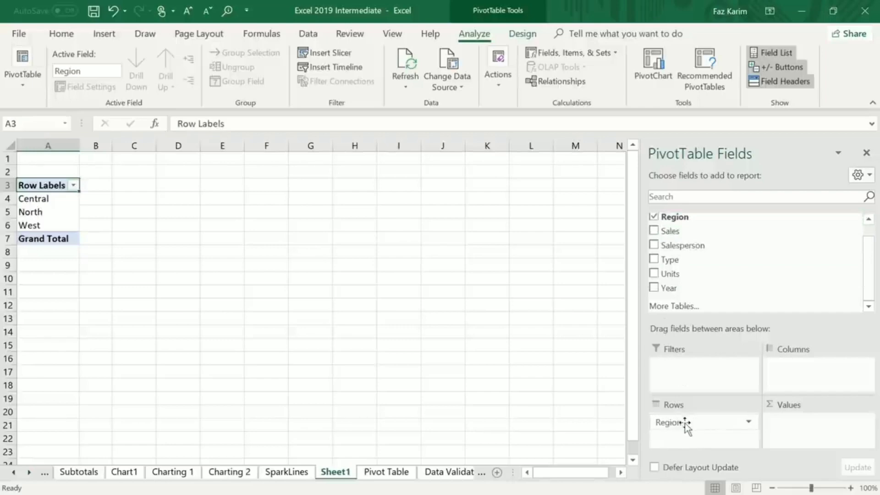
{"action": "left_click_drag", "start_coordinate": [687, 426], "coordinate": [695, 381]}
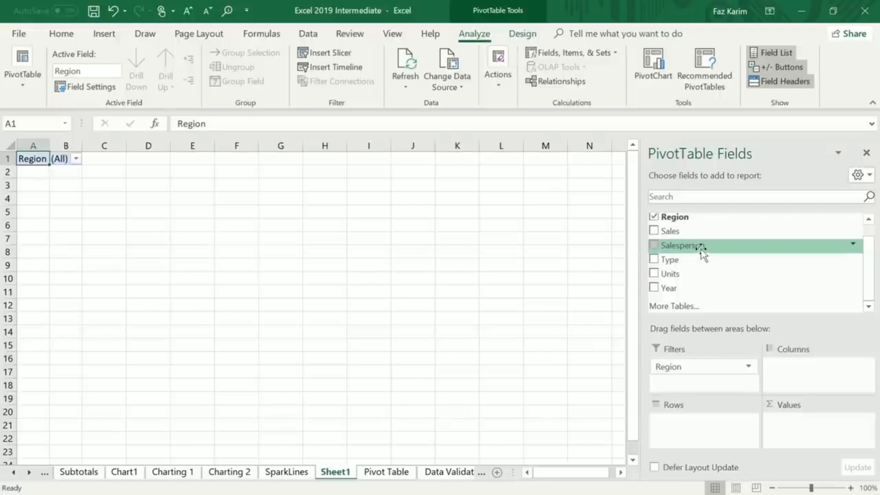
Place the Salesperson field in Rows after trying it in Filters, and view the row labels' sort and filter options.
{"action": "left_click_drag", "start_coordinate": [702, 250], "coordinate": [729, 425]}
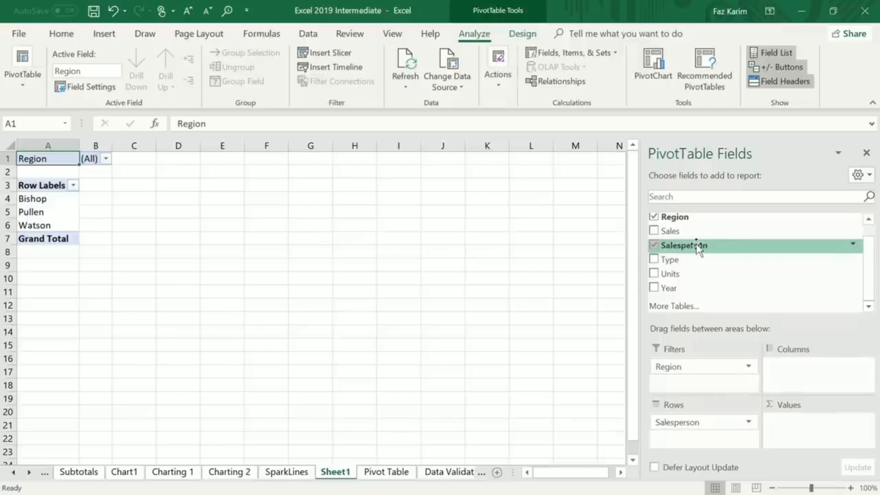
{"action": "left_click_drag", "start_coordinate": [698, 248], "coordinate": [675, 384]}
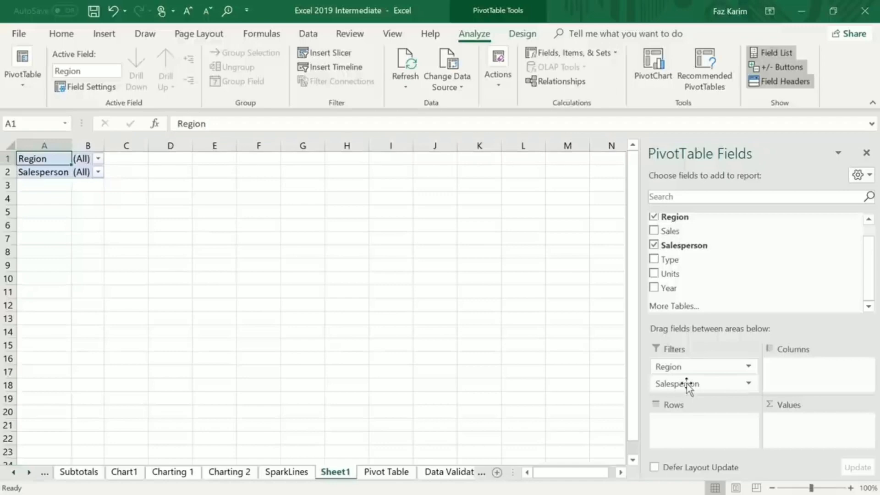
{"action": "left_click_drag", "start_coordinate": [688, 384], "coordinate": [686, 431]}
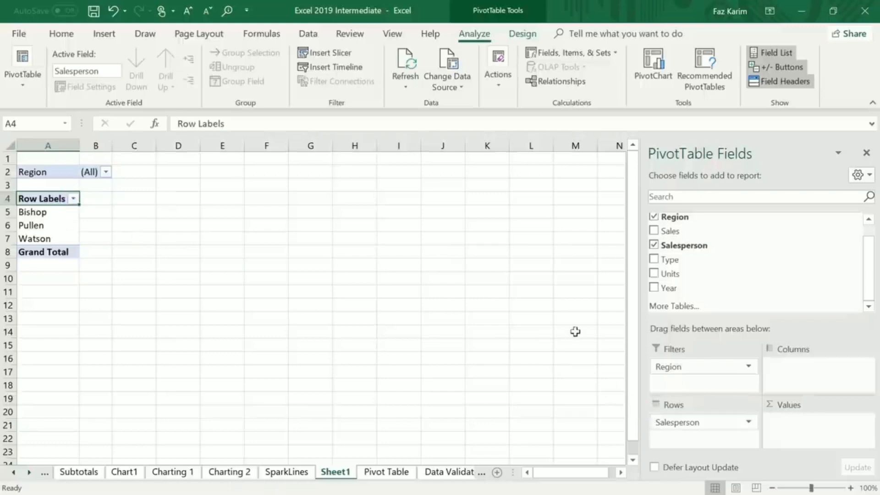
{"action": "left_click", "coordinate": [73, 199]}
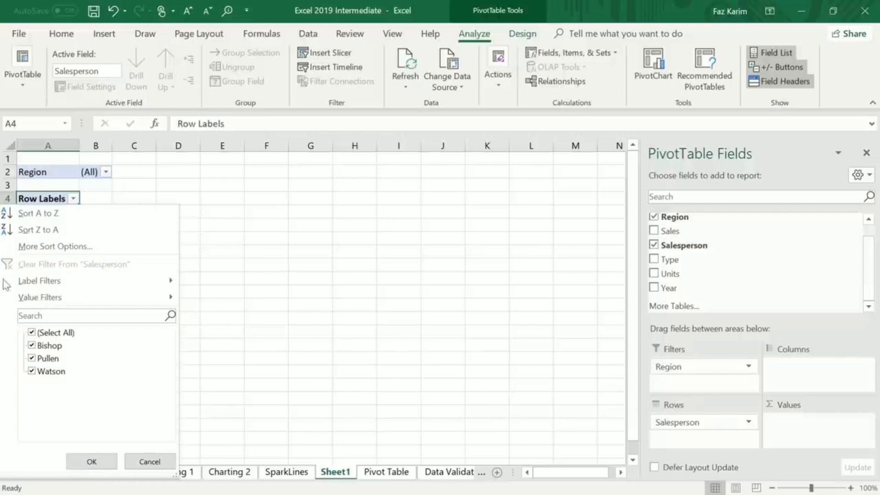
{"action": "left_click", "coordinate": [74, 201]}
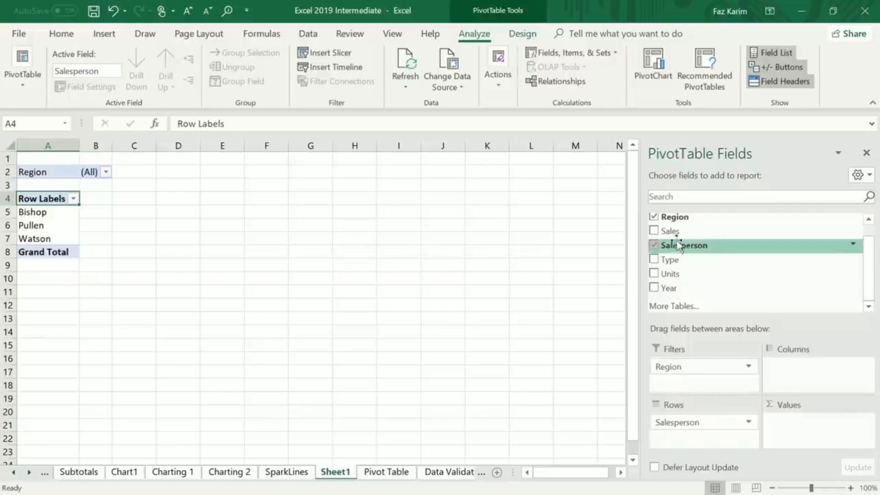
Add the Sales field to Values as a sum and view the choices of the Region filter.
{"action": "left_click_drag", "start_coordinate": [688, 231], "coordinate": [820, 426]}
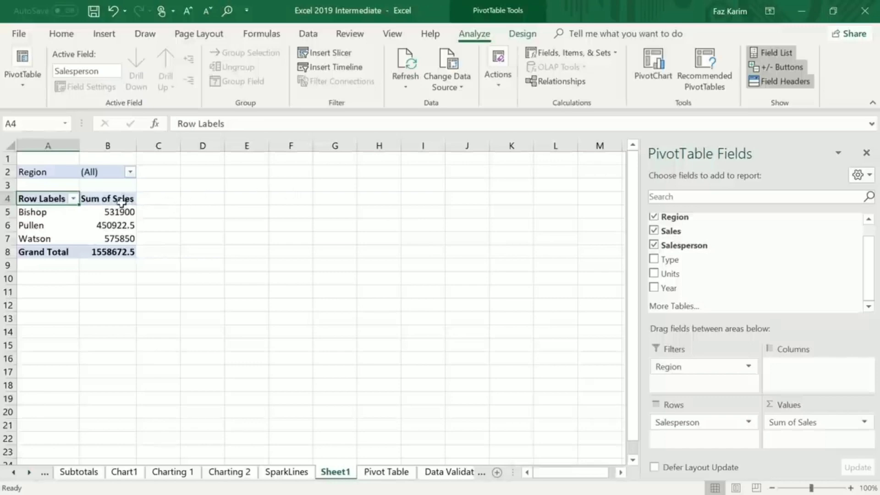
{"action": "left_click", "coordinate": [130, 173]}
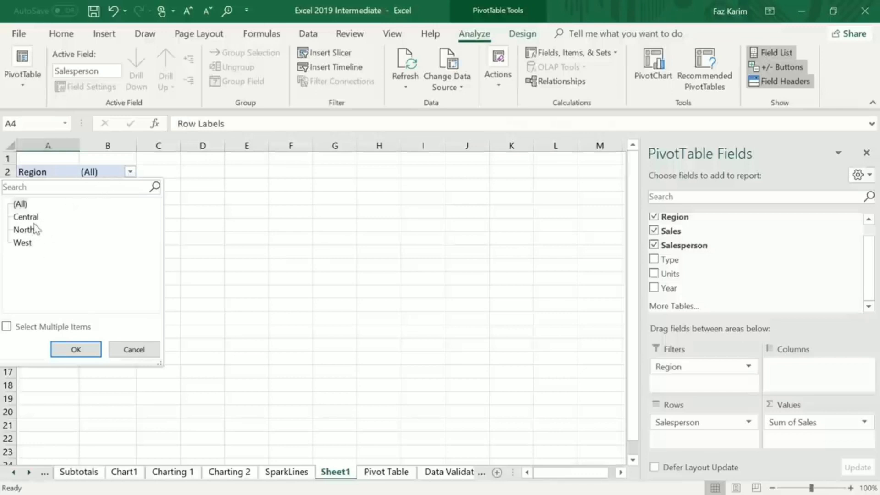
{"action": "left_click", "coordinate": [249, 323]}
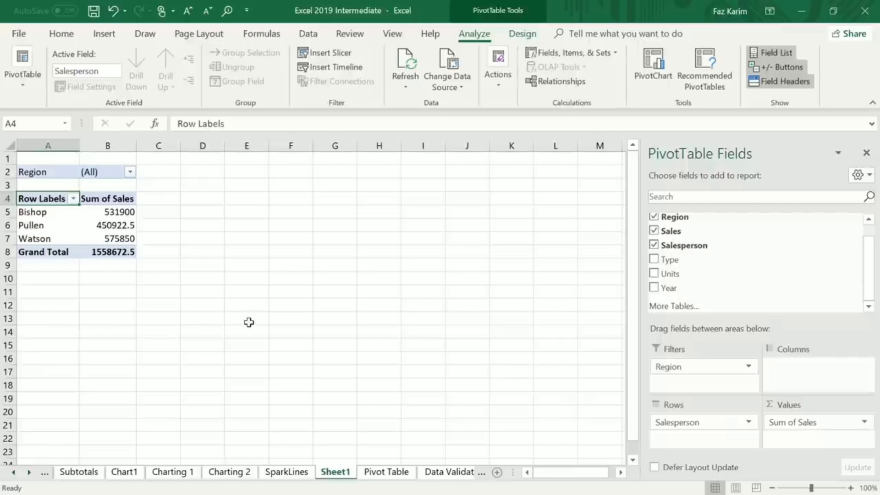
Sort the salespeople's Sum of Sales values from largest to smallest.
{"action": "left_click", "coordinate": [111, 211]}
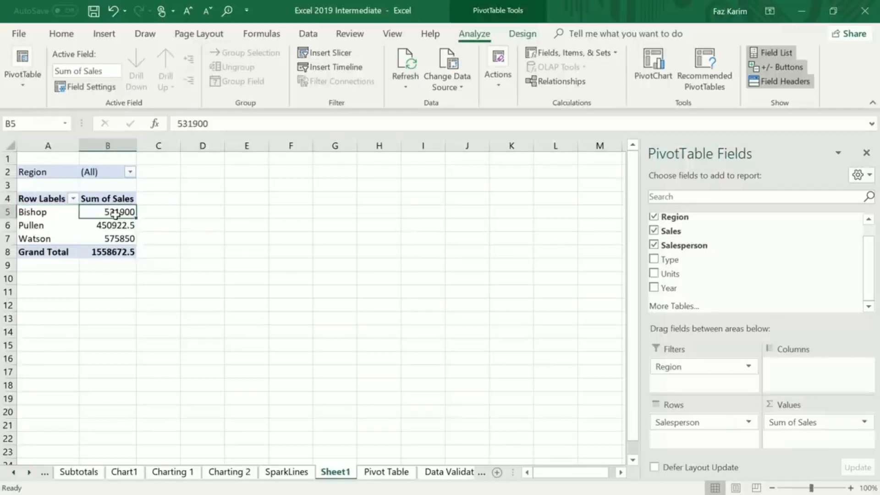
{"action": "mouse_move", "coordinate": [118, 212]}
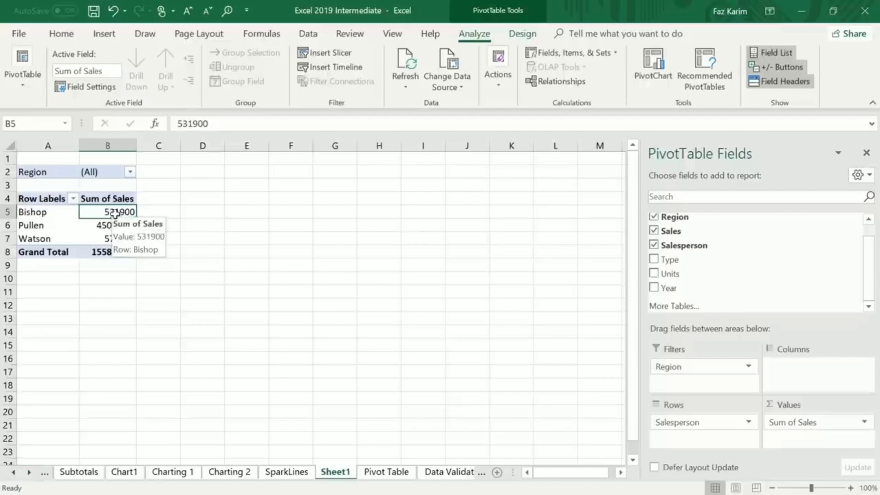
{"action": "left_click", "coordinate": [309, 35]}
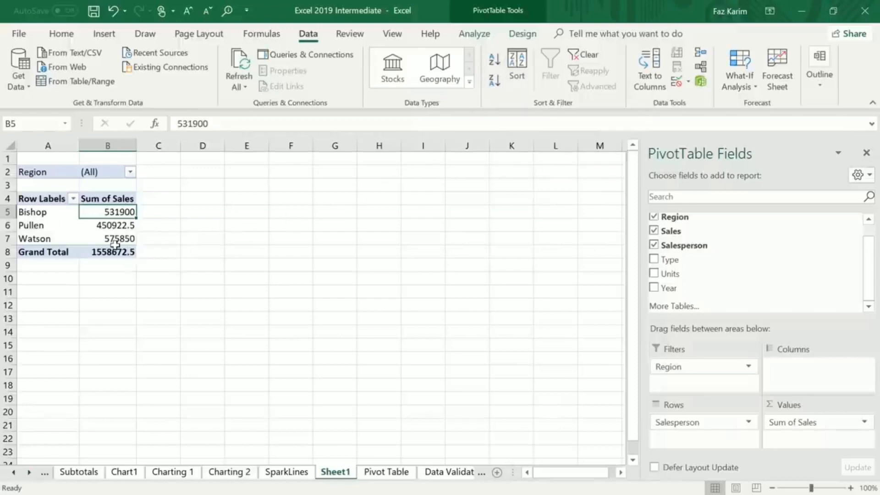
{"action": "right_click", "coordinate": [121, 213]}
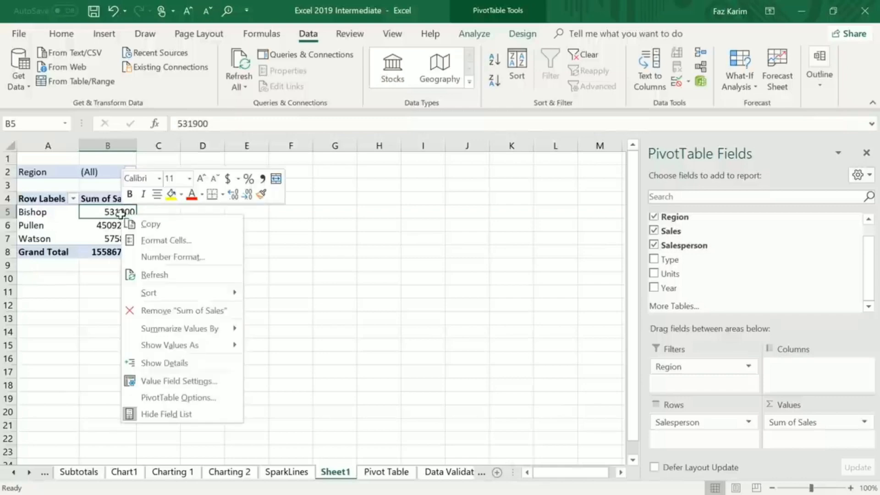
{"action": "mouse_move", "coordinate": [147, 293]}
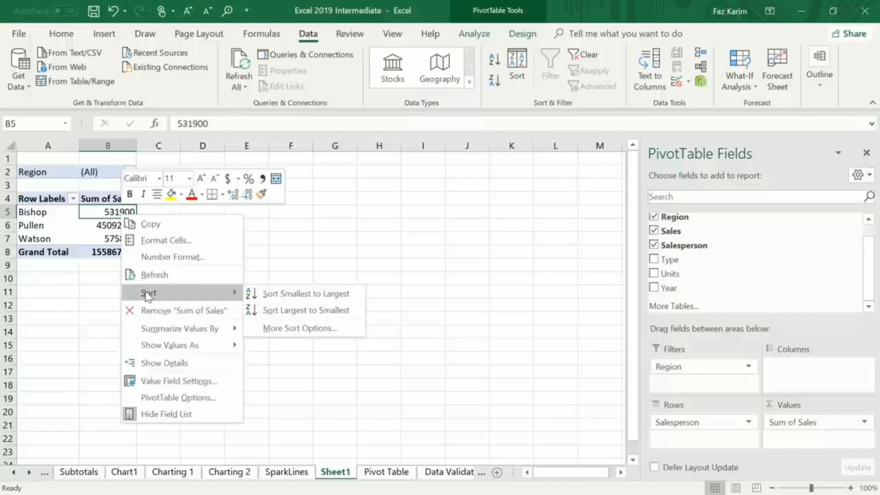
{"action": "left_click", "coordinate": [315, 312]}
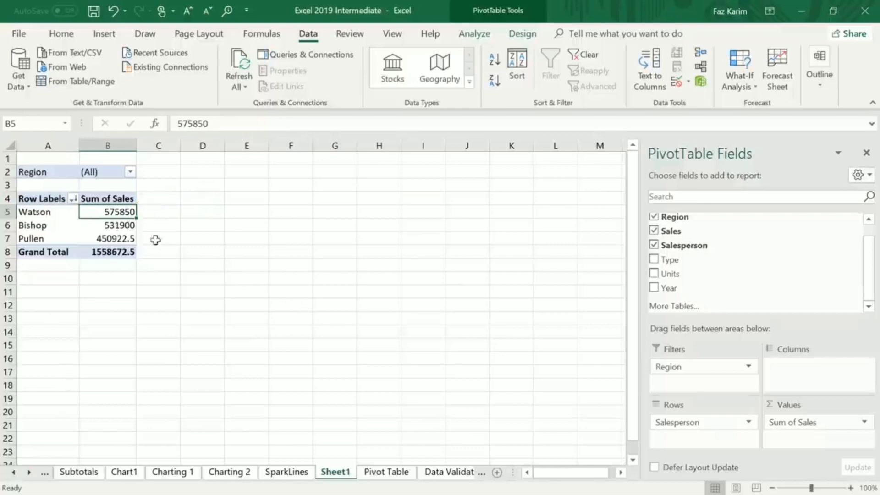
Format the Sum of Sales values as Currency with the $ symbol and 2 decimal places.
{"action": "right_click", "coordinate": [121, 213]}
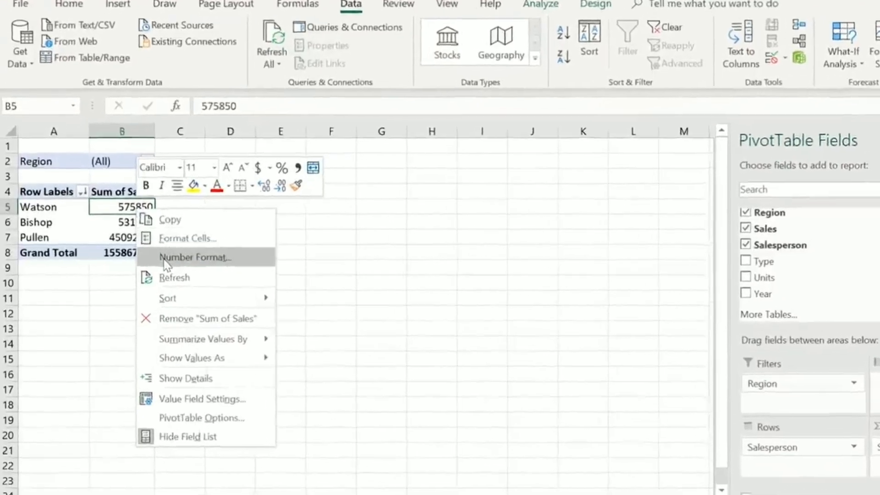
{"action": "left_click", "coordinate": [151, 257]}
{"action": "left_click", "coordinate": [55, 142]}
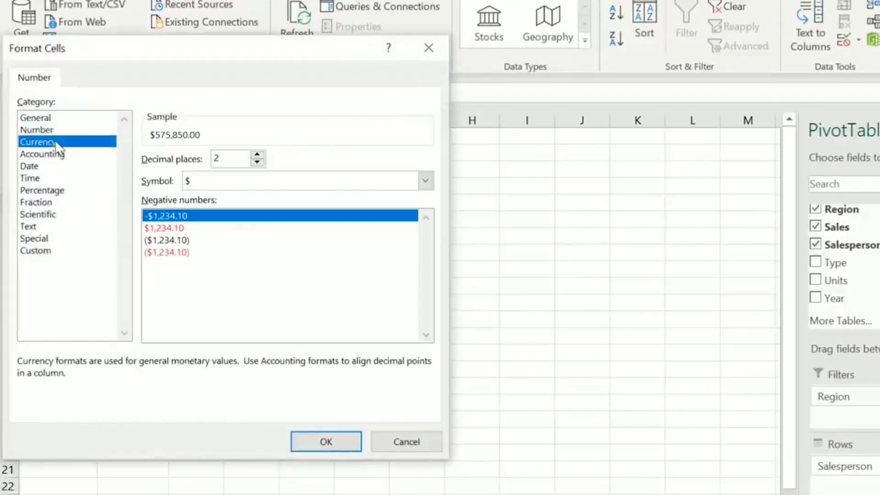
{"action": "left_click", "coordinate": [321, 442]}
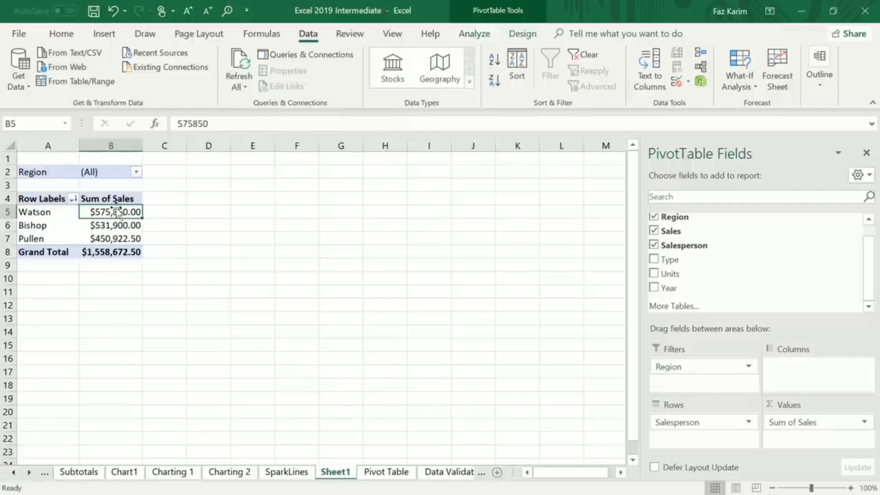
Insert a Region slicer, shortened to 1.6" high and placed beside the pivot table over columns E to G.
{"action": "left_click", "coordinate": [476, 35]}
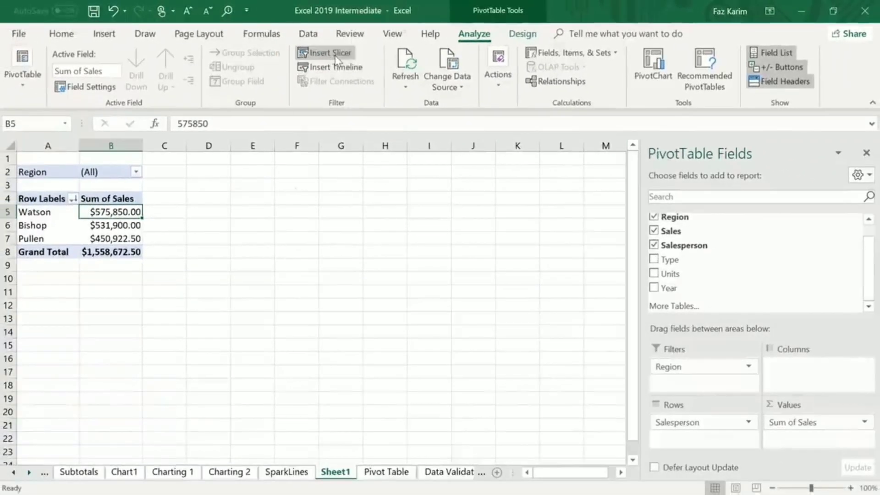
{"action": "left_click", "coordinate": [333, 54]}
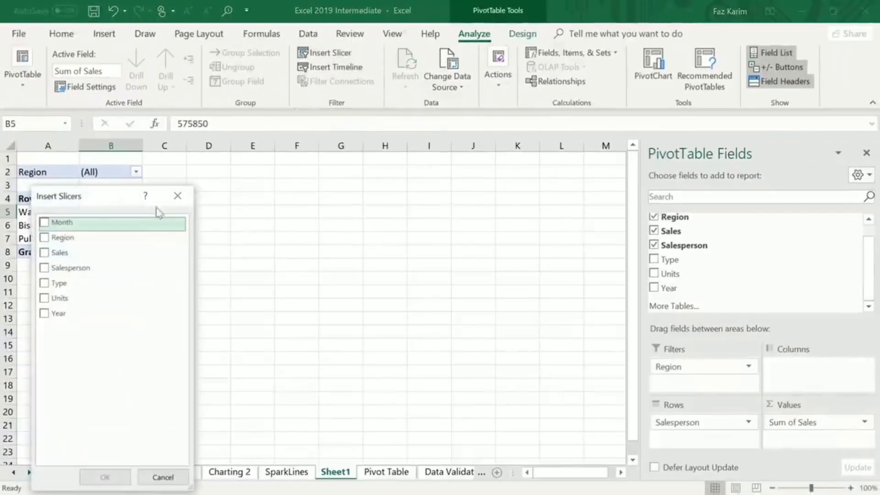
{"action": "left_click_drag", "start_coordinate": [101, 198], "coordinate": [384, 153]}
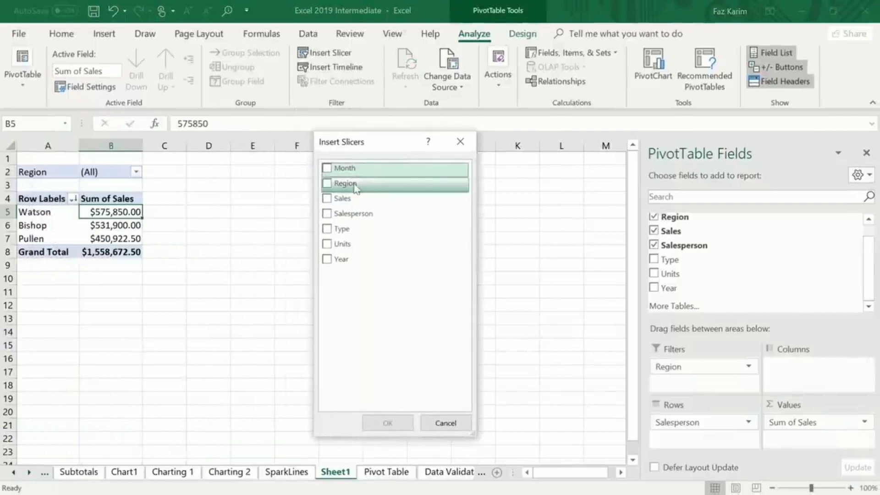
{"action": "left_click", "coordinate": [327, 184]}
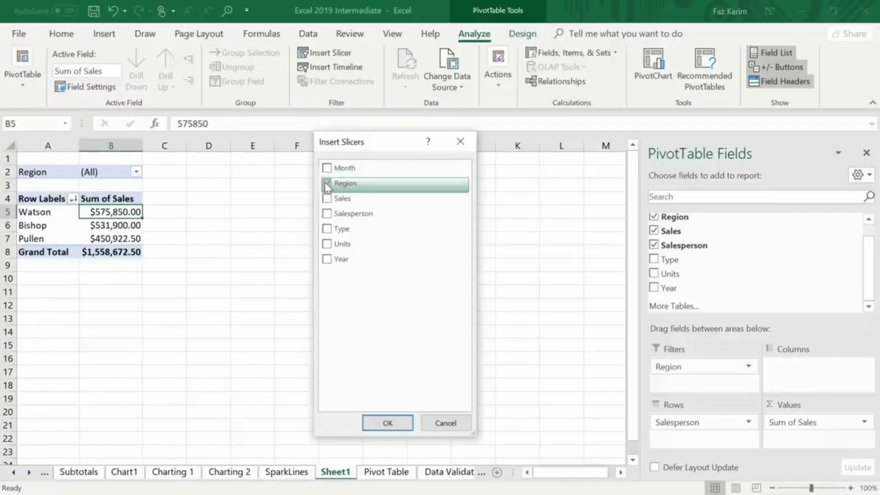
{"action": "left_click", "coordinate": [397, 421]}
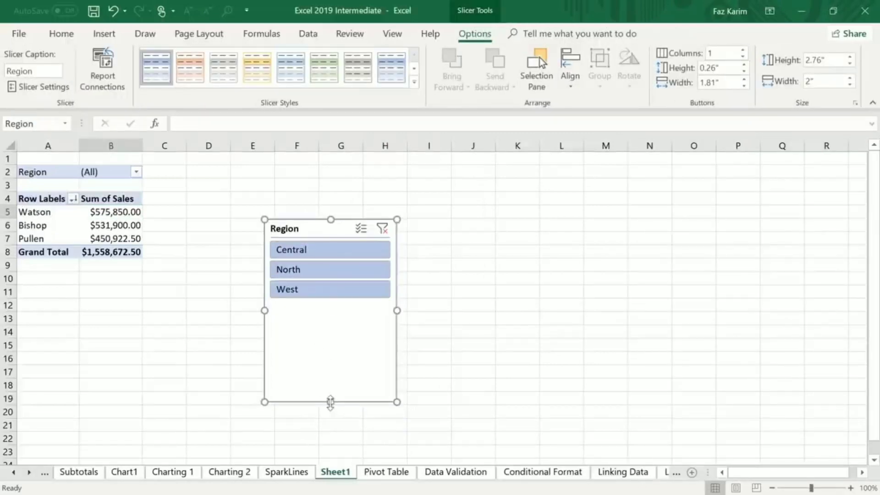
{"action": "left_click_drag", "start_coordinate": [330, 402], "coordinate": [332, 326]}
{"action": "left_click_drag", "start_coordinate": [326, 230], "coordinate": [281, 165]}
Filter the pivot table with the Region slicer by Central and North in turn, ending on West.
{"action": "left_click", "coordinate": [294, 195]}
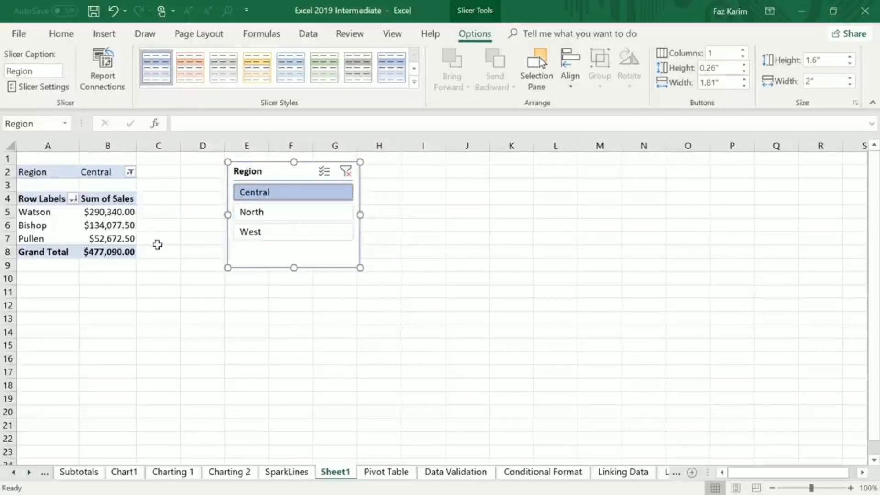
{"action": "left_click", "coordinate": [258, 215]}
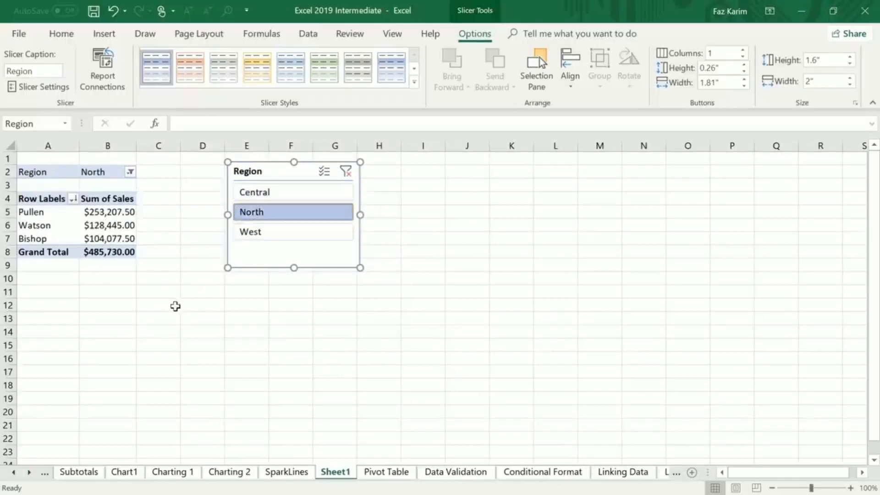
{"action": "left_click", "coordinate": [312, 194]}
{"action": "left_click", "coordinate": [291, 213]}
{"action": "left_click", "coordinate": [298, 233]}
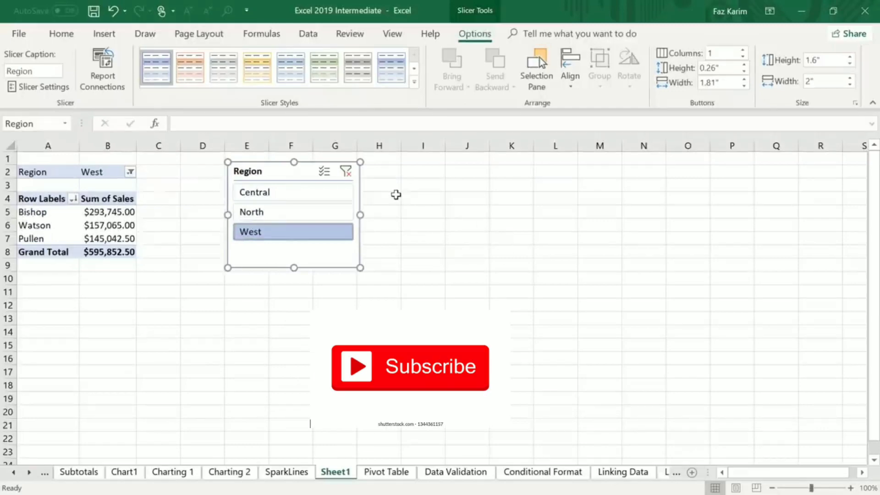
Add the Type field to the pivot table's rows beneath Salesperson.
{"action": "left_click", "coordinate": [126, 225]}
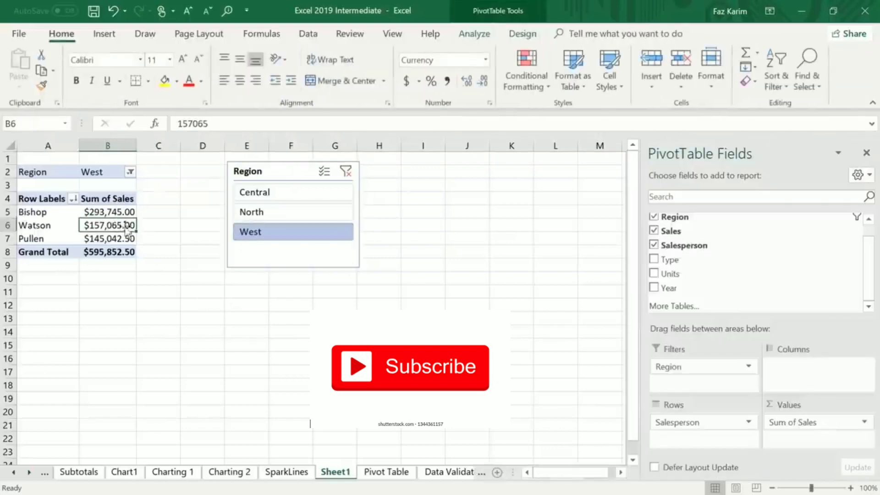
{"action": "mouse_move", "coordinate": [111, 227]}
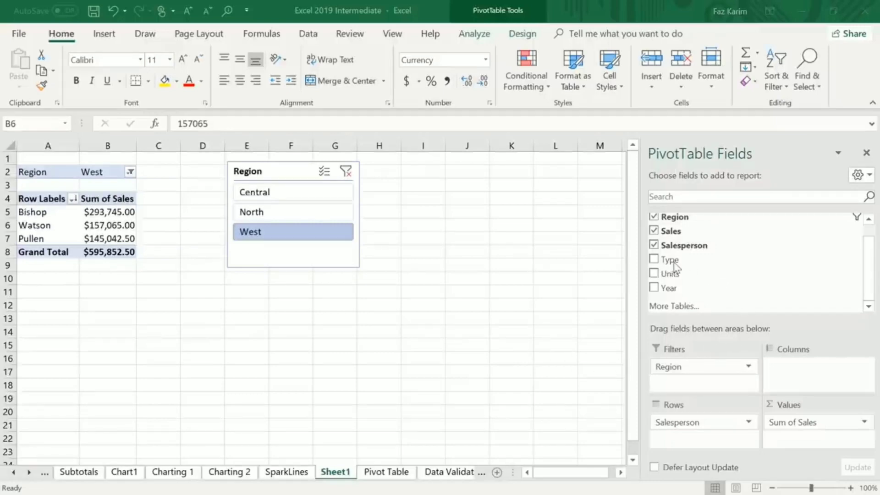
{"action": "left_click_drag", "start_coordinate": [674, 263], "coordinate": [760, 326]}
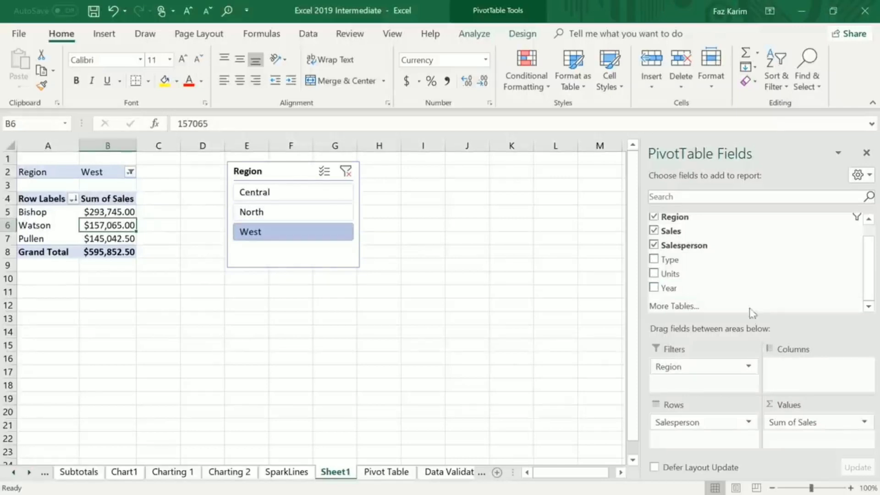
{"action": "left_click_drag", "start_coordinate": [668, 259], "coordinate": [721, 440]}
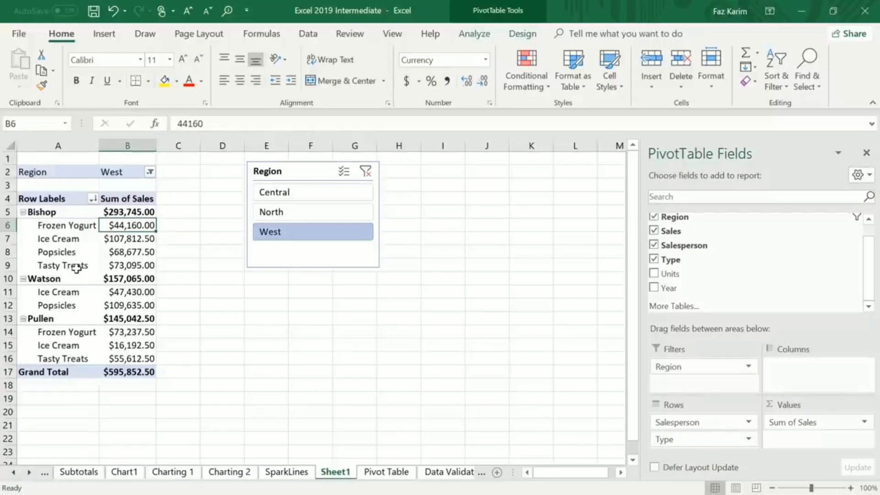
Sort the product types within each salesperson by Sum of Sales from largest to smallest.
{"action": "right_click", "coordinate": [127, 226]}
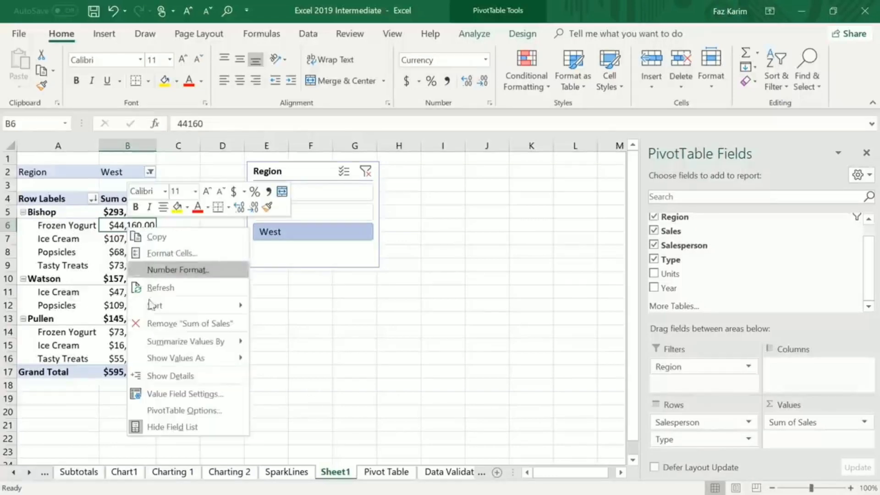
{"action": "mouse_move", "coordinate": [163, 312]}
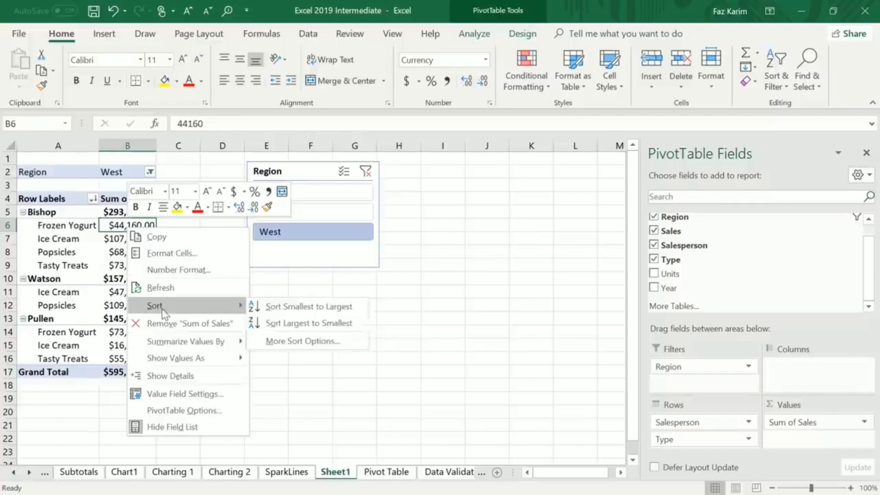
{"action": "left_click", "coordinate": [302, 327]}
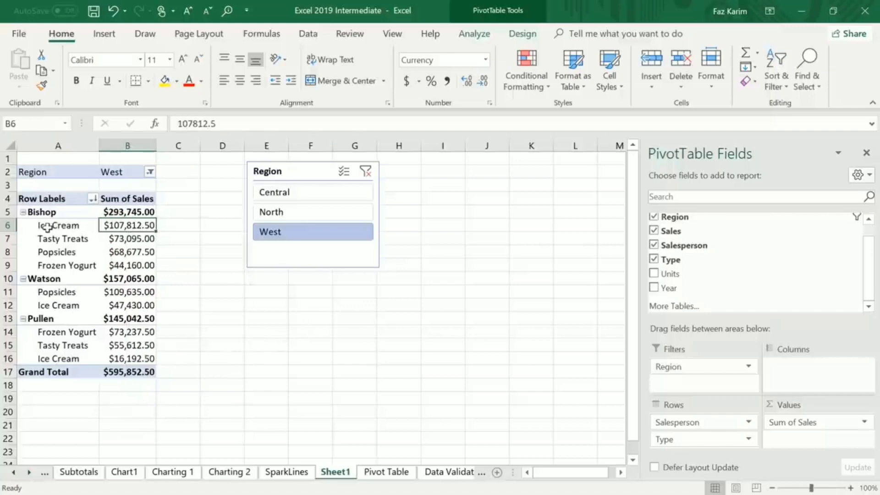
{"action": "mouse_move", "coordinate": [121, 226]}
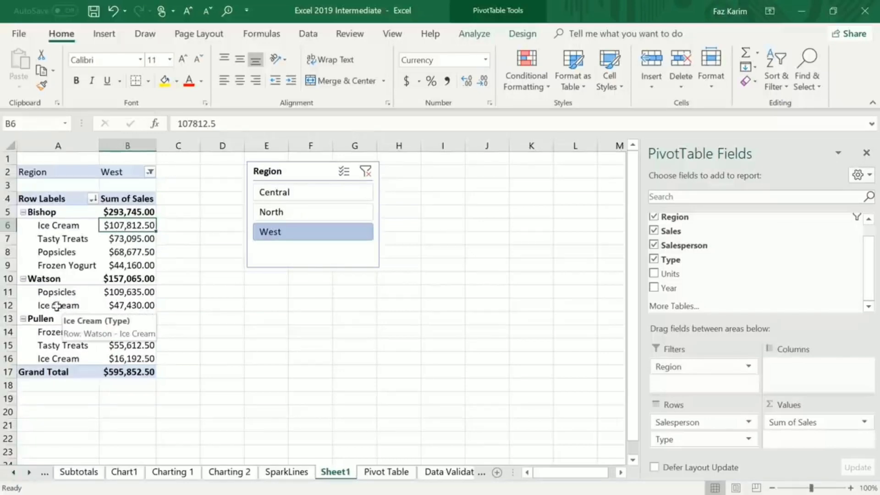
{"action": "mouse_move", "coordinate": [127, 306]}
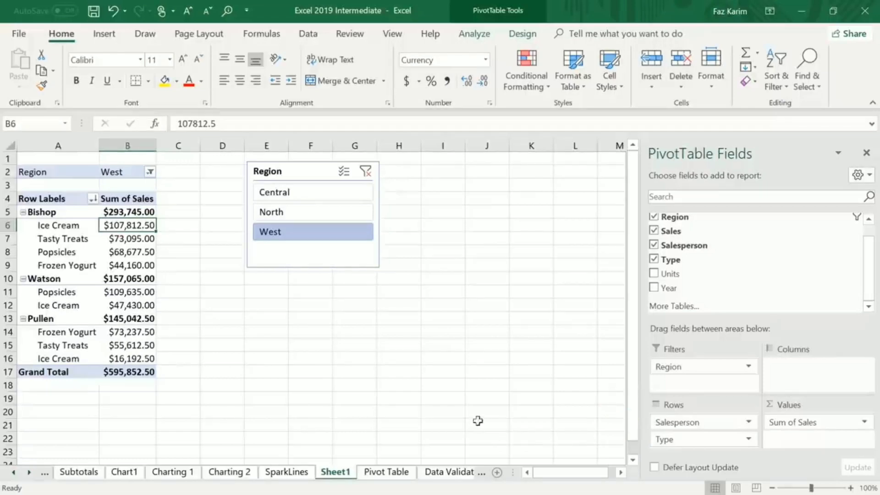
Change the pivot table's report layout to Outline Form.
{"action": "left_click", "coordinate": [473, 33]}
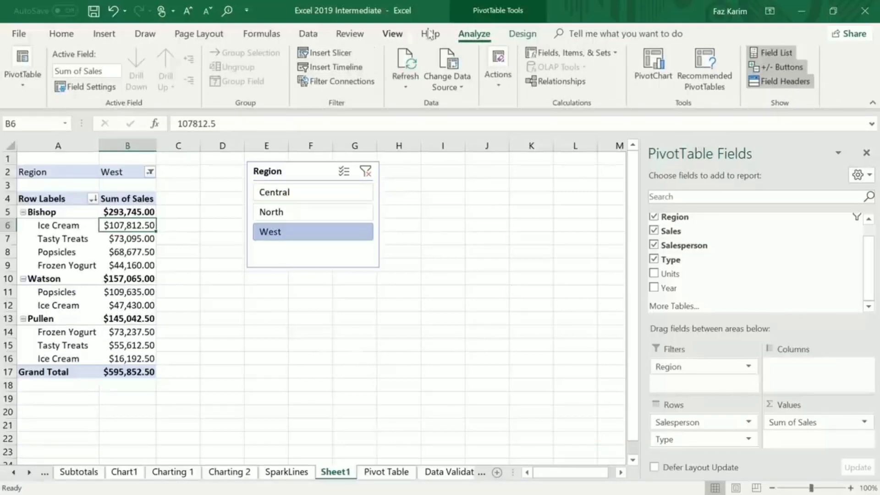
{"action": "left_click", "coordinate": [522, 39]}
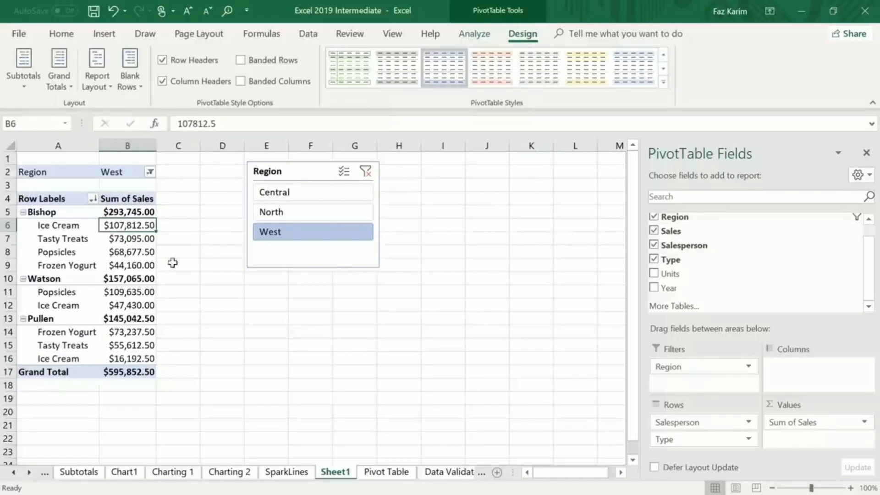
{"action": "left_click", "coordinate": [92, 76]}
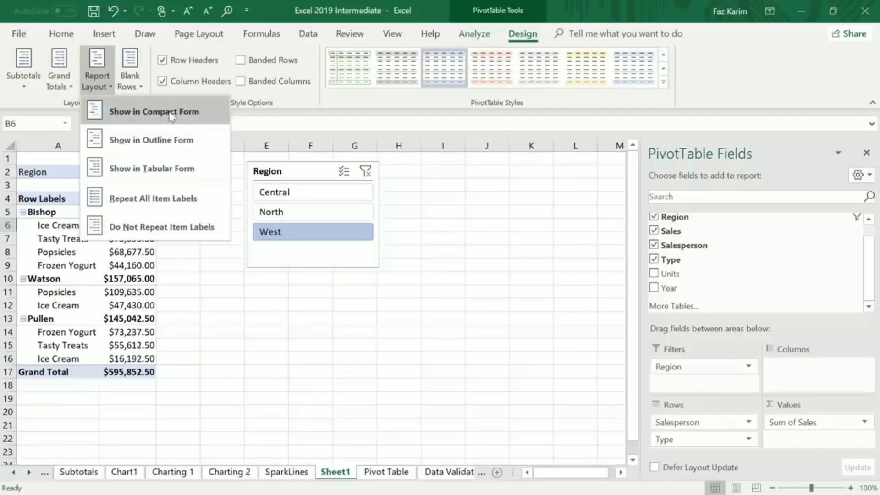
{"action": "left_click", "coordinate": [262, 122]}
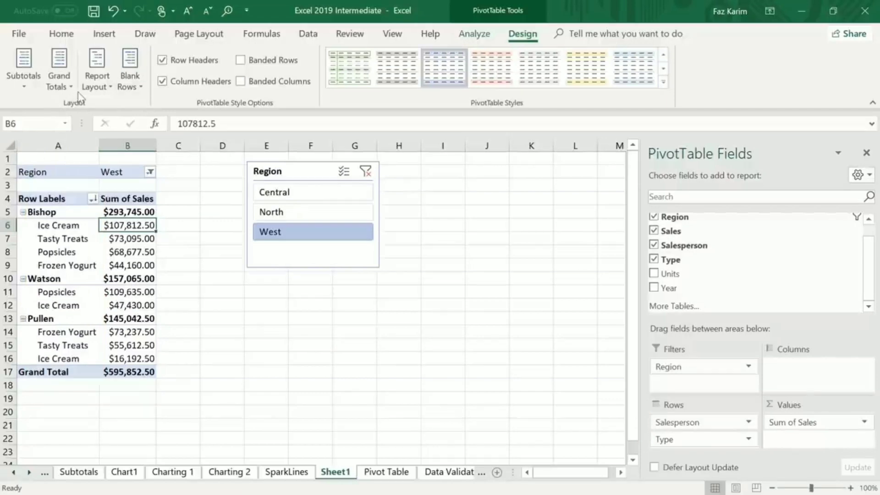
{"action": "left_click", "coordinate": [96, 80]}
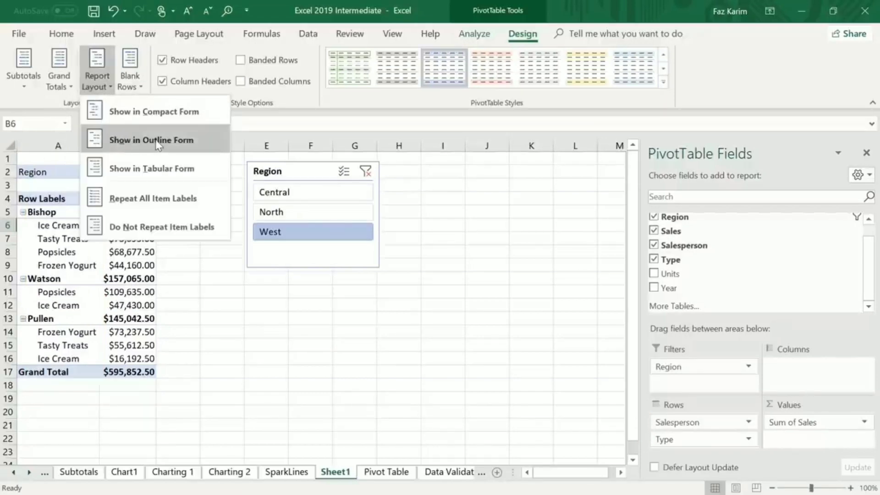
{"action": "left_click", "coordinate": [146, 140]}
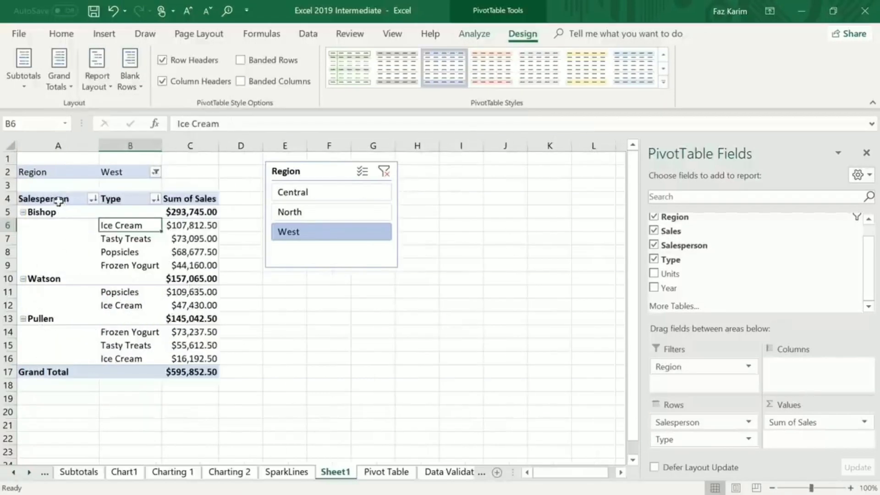
{"action": "left_click_drag", "start_coordinate": [666, 435], "coordinate": [325, 385]}
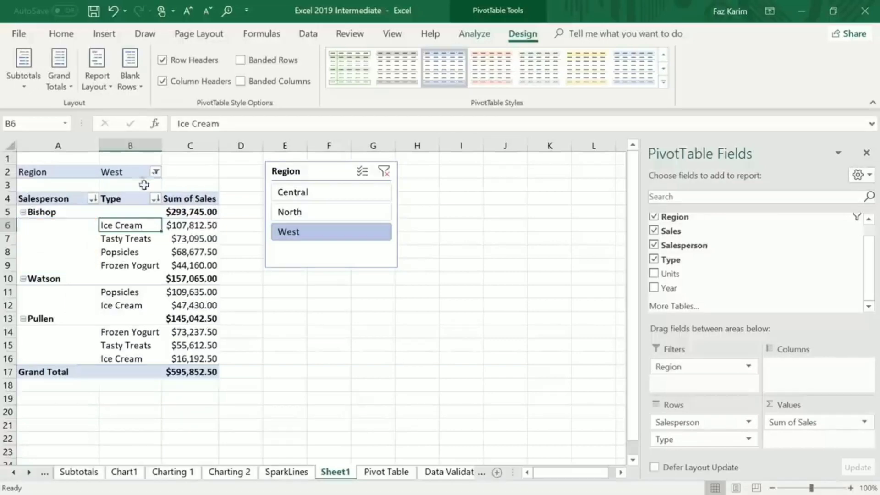
Repeat all item labels in the pivot table, and switch the repetition off again.
{"action": "left_click", "coordinate": [96, 74]}
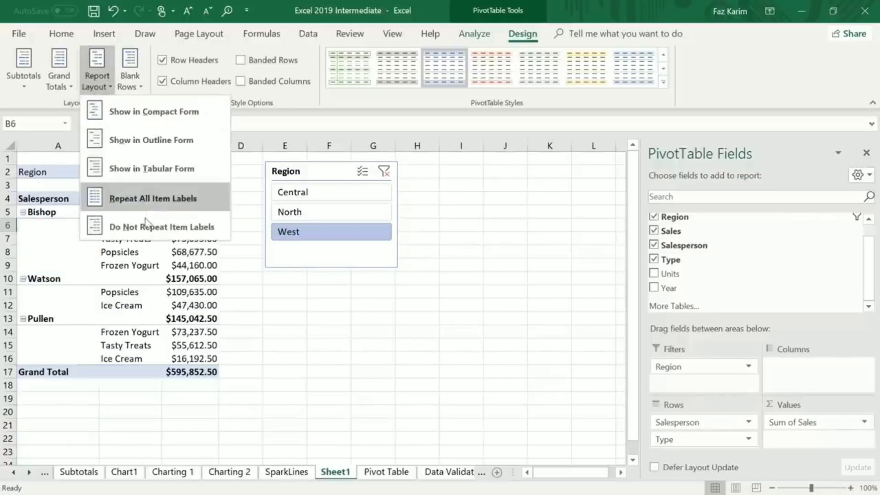
{"action": "left_click", "coordinate": [143, 199]}
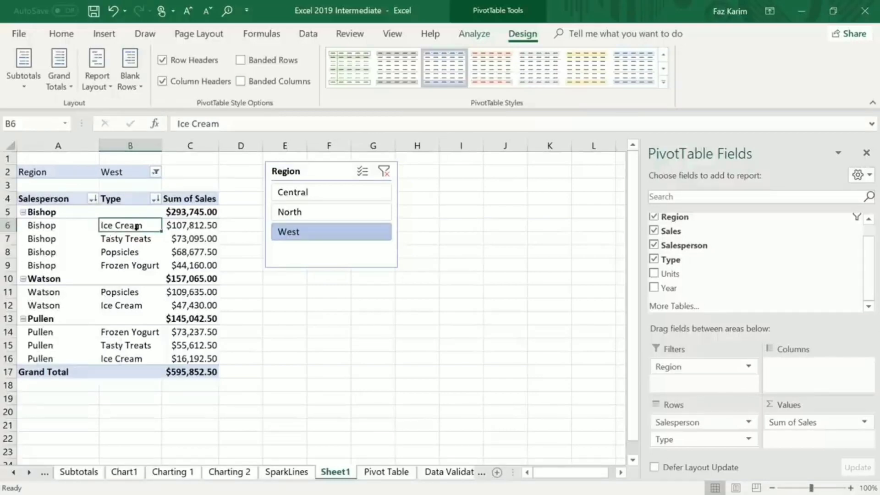
{"action": "left_click", "coordinate": [97, 73]}
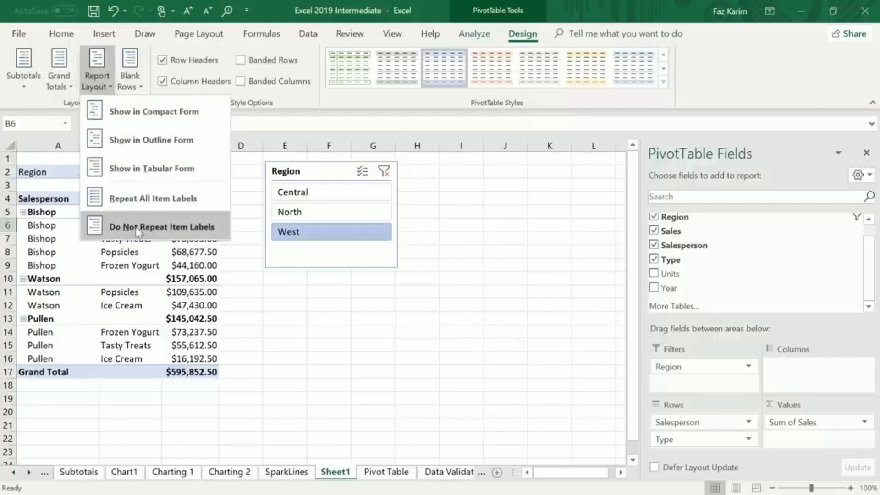
{"action": "left_click", "coordinate": [153, 224]}
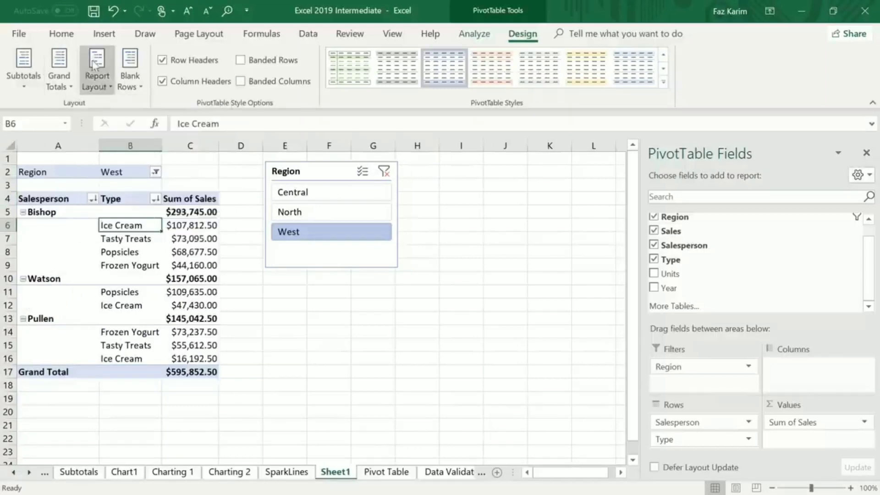
Show the pivot table in Tabular Form and try all subtotals at the bottom and at the top of each group.
{"action": "left_click", "coordinate": [99, 78]}
{"action": "left_click", "coordinate": [139, 169]}
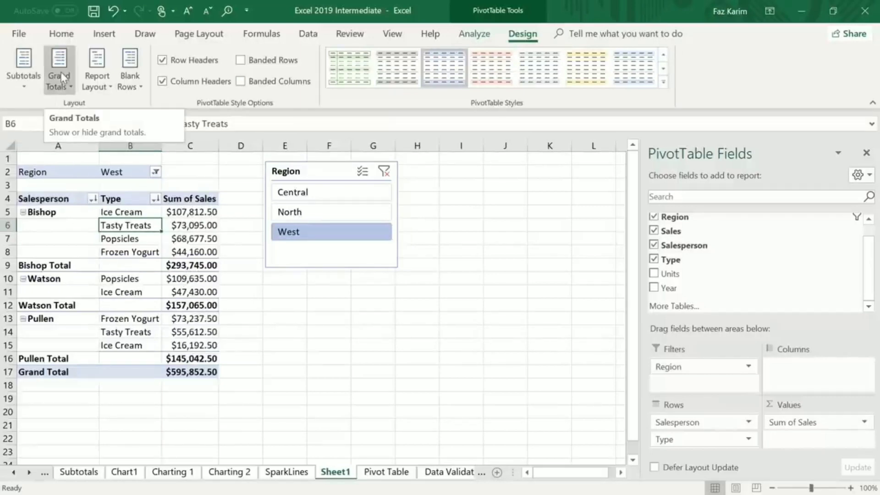
{"action": "left_click", "coordinate": [22, 80]}
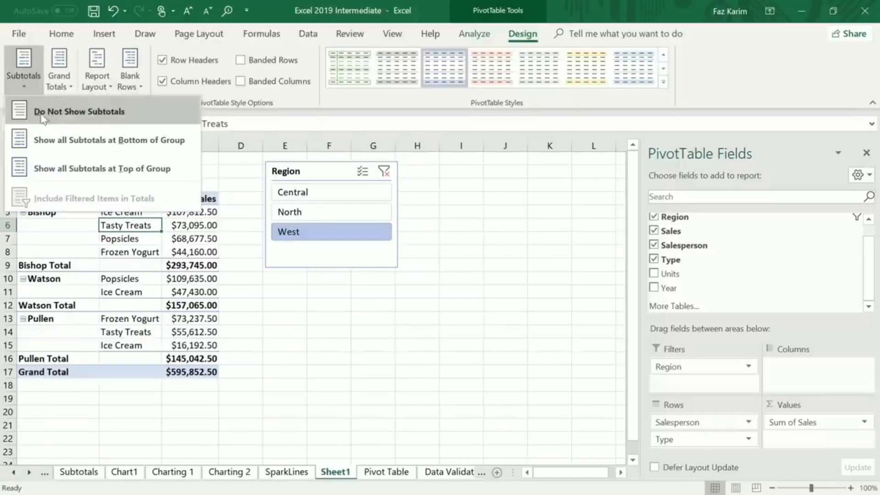
{"action": "left_click", "coordinate": [55, 140]}
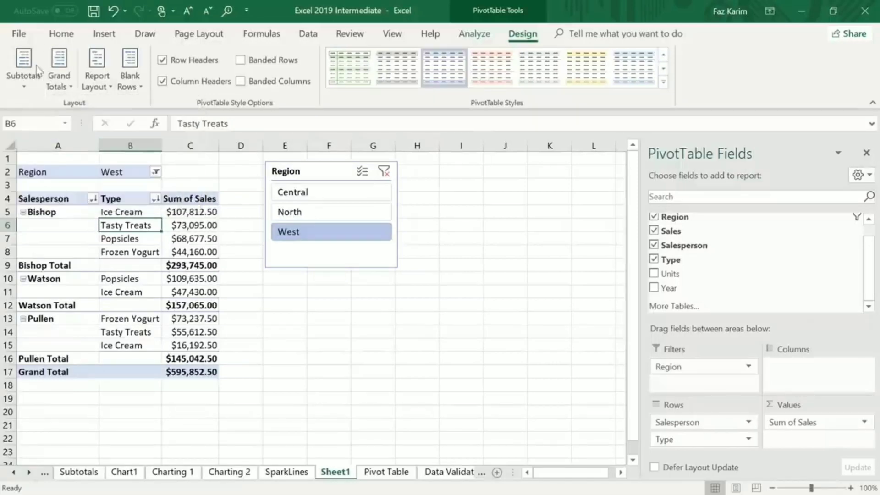
{"action": "left_click", "coordinate": [23, 78]}
{"action": "left_click", "coordinate": [94, 170]}
Turn the pivot table's grand totals off for rows and columns, and back on for both.
{"action": "left_click", "coordinate": [62, 81]}
{"action": "left_click", "coordinate": [116, 122]}
{"action": "left_click", "coordinate": [60, 73]}
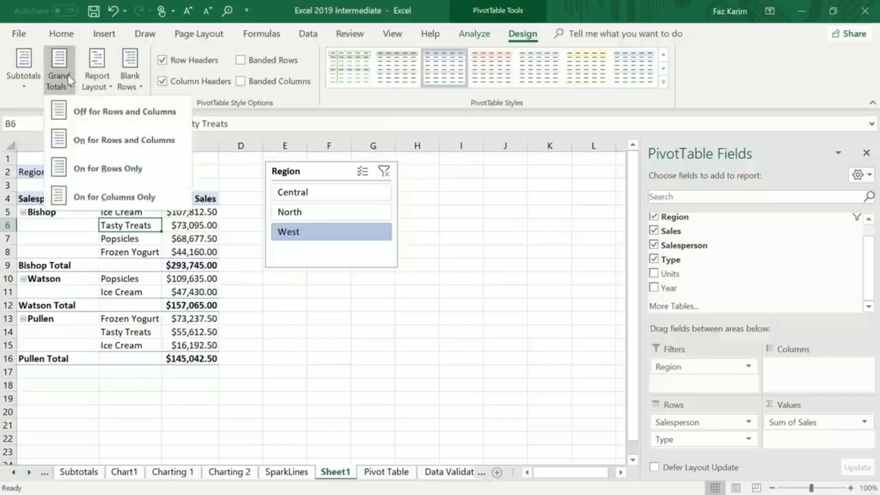
{"action": "left_click", "coordinate": [102, 140]}
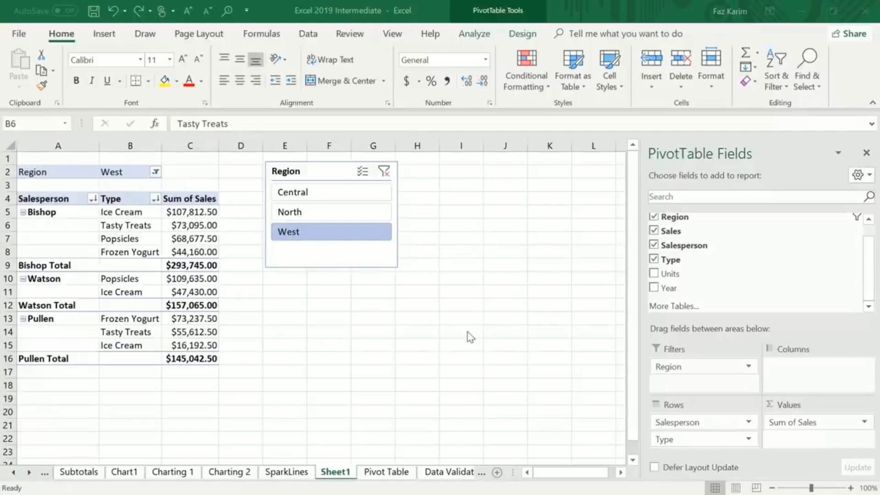
Set the first January Sales value, cell F5 of the Pivot Table source sheet, to 1000000.
{"action": "left_click", "coordinate": [389, 475]}
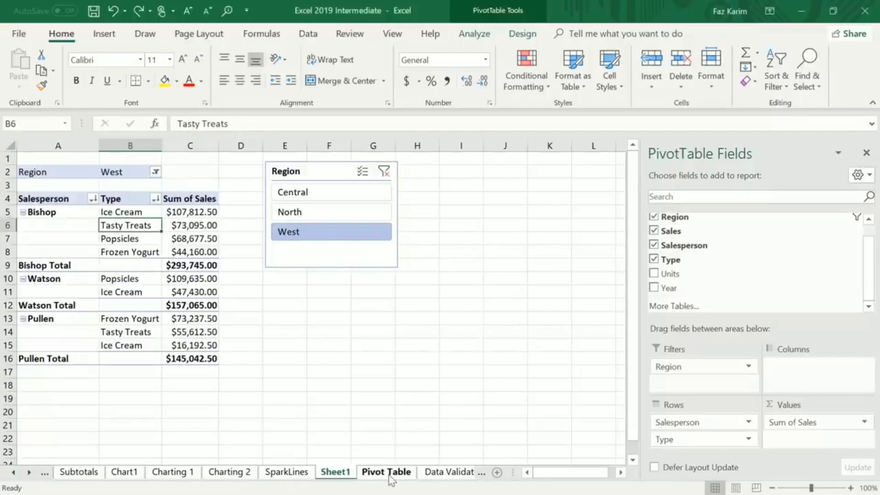
{"action": "left_click", "coordinate": [389, 475]}
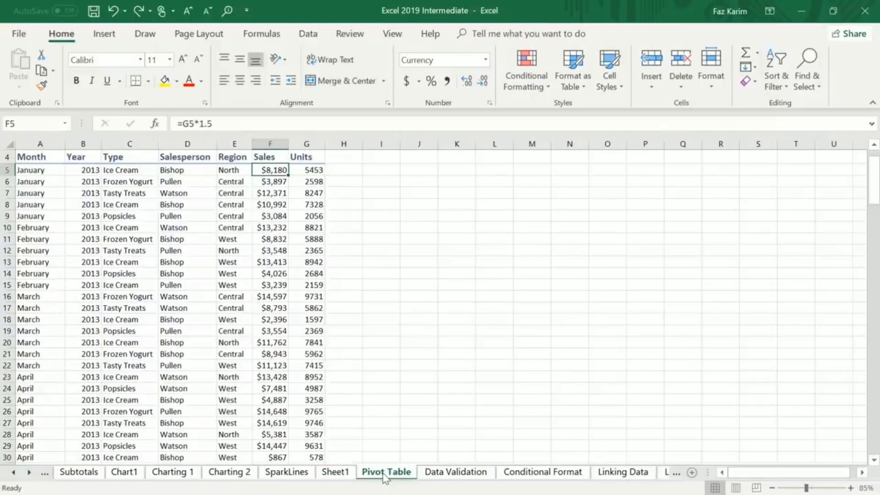
{"action": "left_click", "coordinate": [344, 476]}
{"action": "left_click", "coordinate": [374, 477]}
{"action": "scroll", "coordinate": [271, 256], "scroll_direction": "up", "scroll_amount": 1}
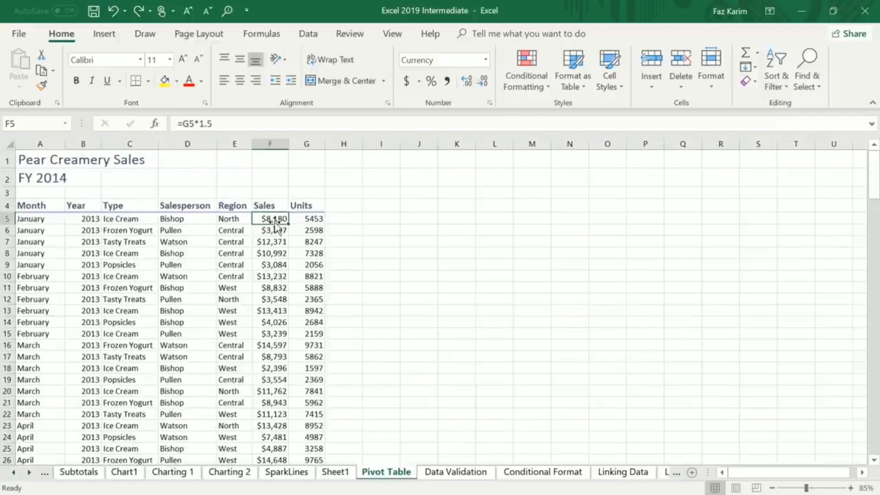
{"action": "type", "text": "1"}
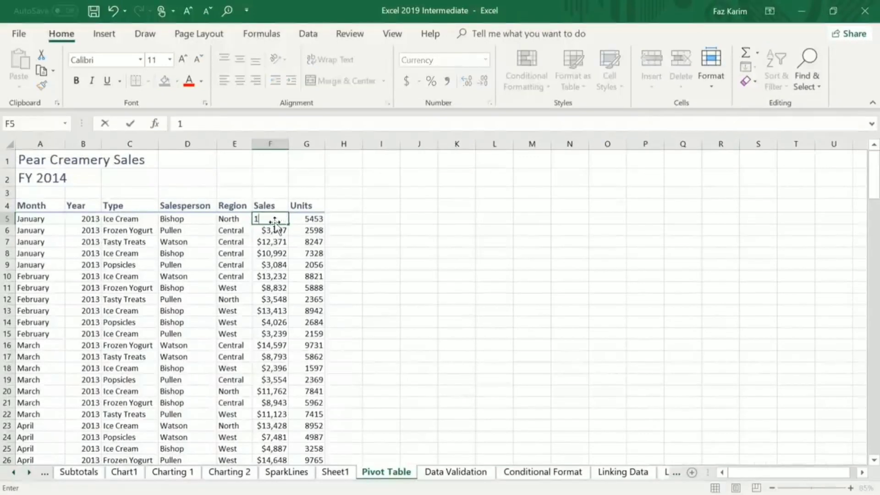
{"action": "type", "text": "000000"}
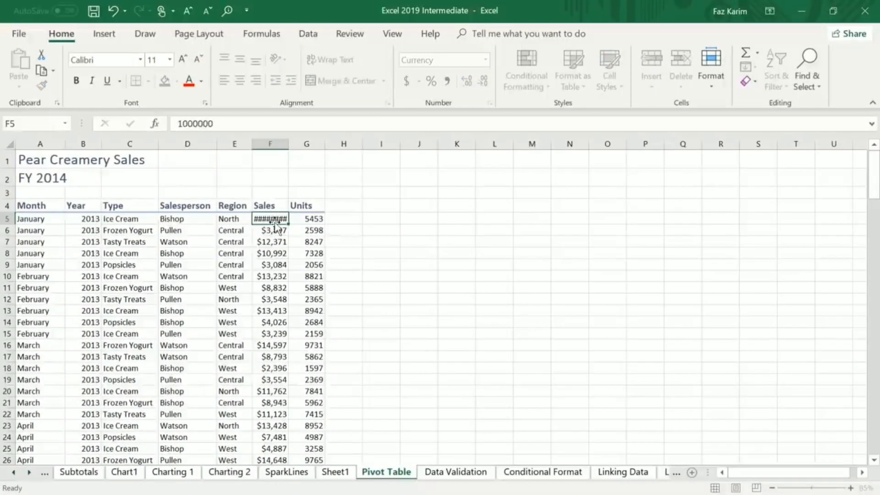
{"action": "key", "text": "Return"}
AutoFit the width of all columns on the Pivot Table source sheet and select cell F5.
{"action": "left_click", "coordinate": [9, 146]}
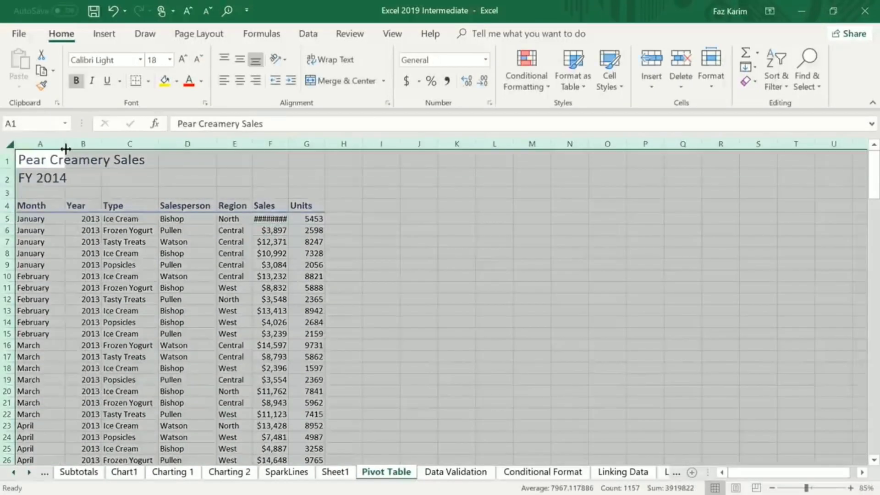
{"action": "double_click", "coordinate": [65, 144]}
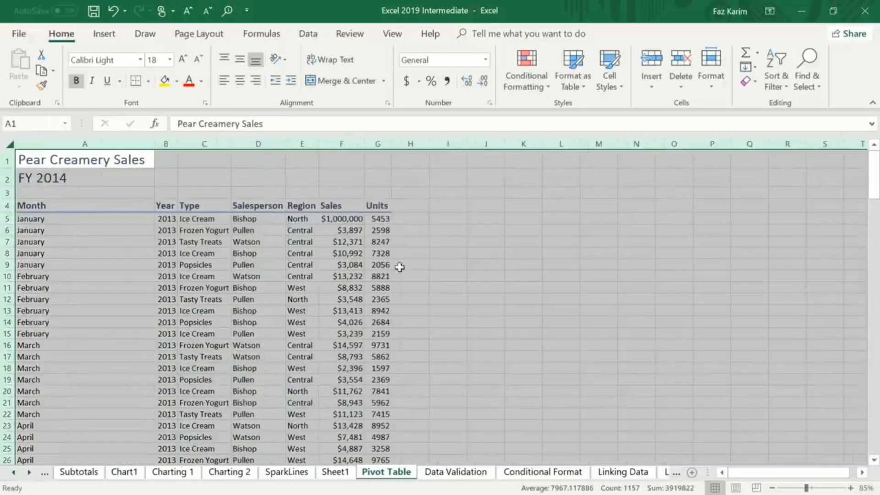
{"action": "left_click", "coordinate": [338, 223]}
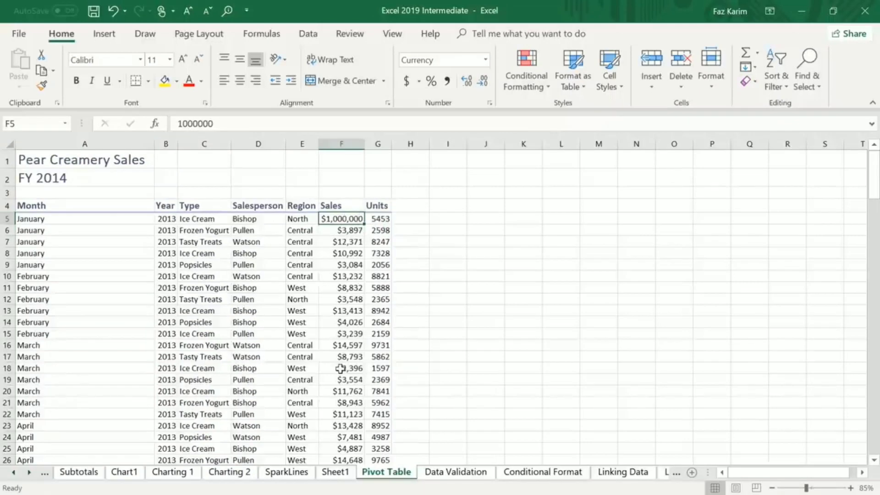
Return to Sheet1 and clear the Region slicer's filter to include all regions.
{"action": "left_click", "coordinate": [337, 472]}
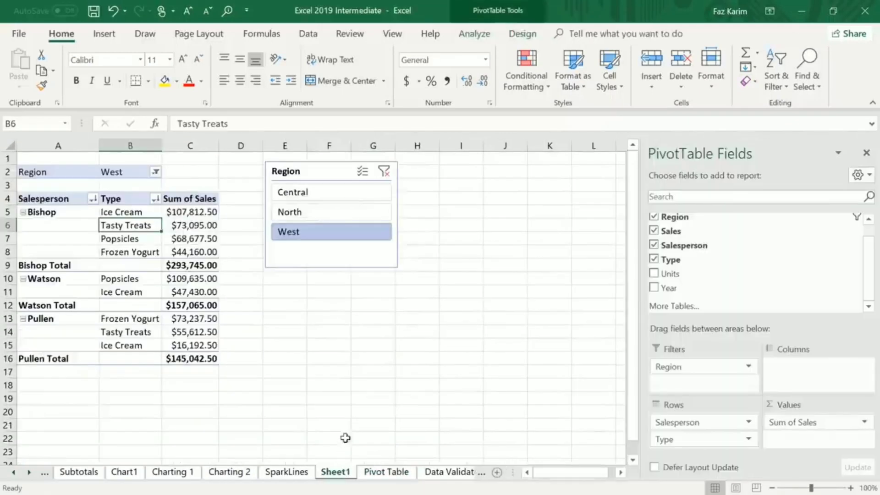
{"action": "left_click", "coordinate": [384, 173]}
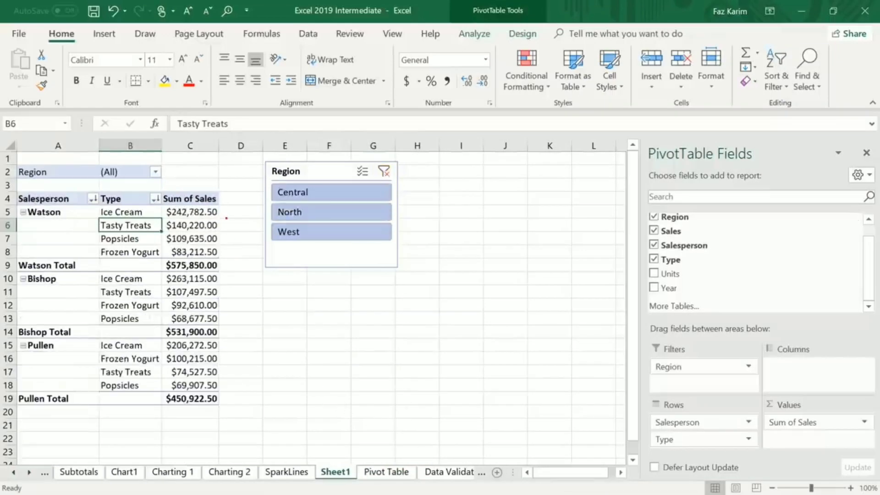
{"action": "left_click_drag", "start_coordinate": [226, 218], "coordinate": [262, 214]}
{"action": "left_click_drag", "start_coordinate": [240, 312], "coordinate": [286, 303]}
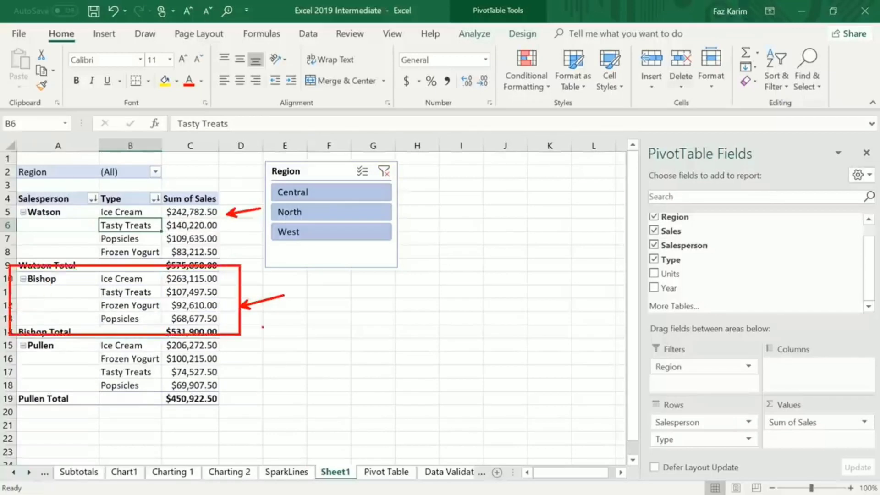
{"action": "left_click_drag", "start_coordinate": [239, 294], "coordinate": [321, 285]}
{"action": "key", "text": "Escape"}
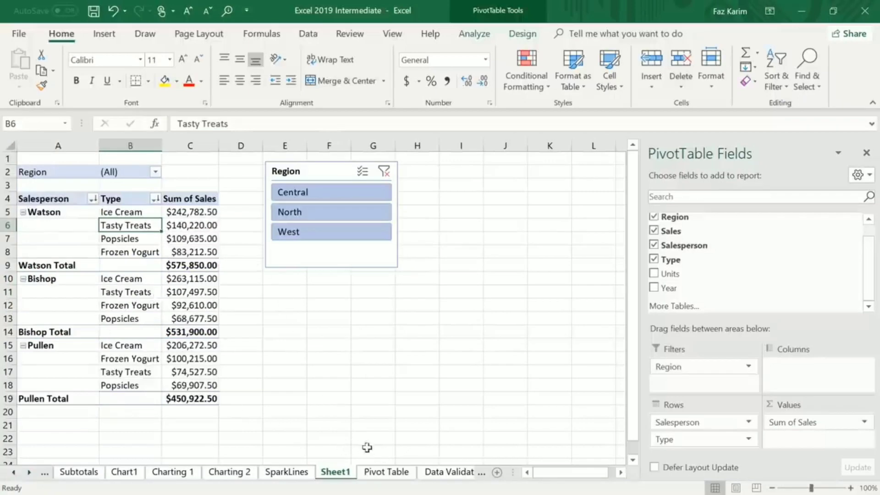
{"action": "left_click_drag", "start_coordinate": [330, 462], "coordinate": [331, 415]}
{"action": "key", "text": "Escape"}
{"action": "mouse_move", "coordinate": [185, 283]}
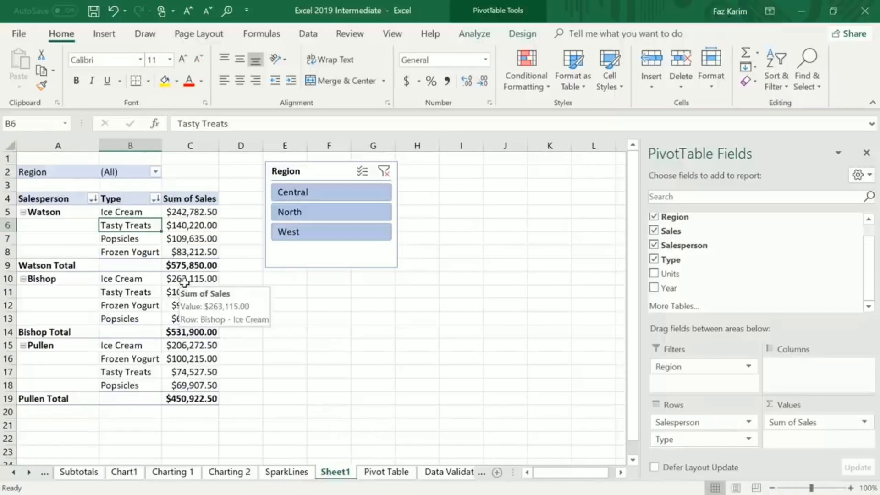
{"action": "right_click", "coordinate": [149, 225]}
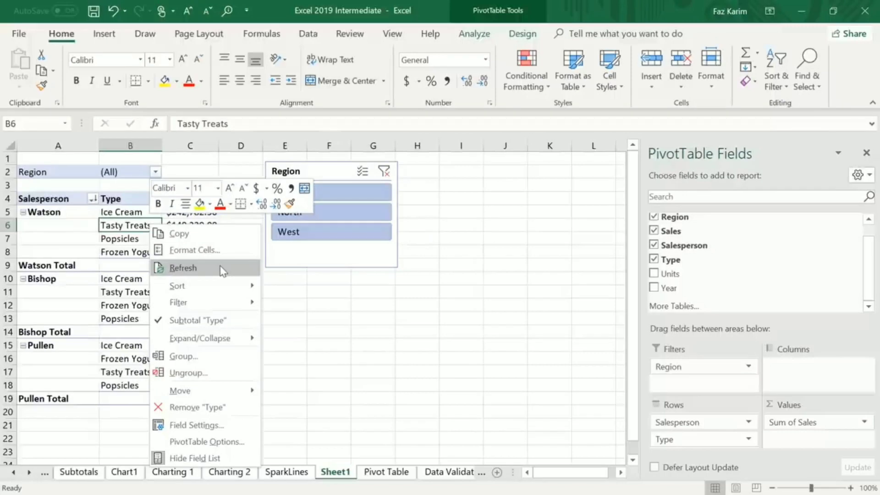
{"action": "left_click", "coordinate": [132, 228]}
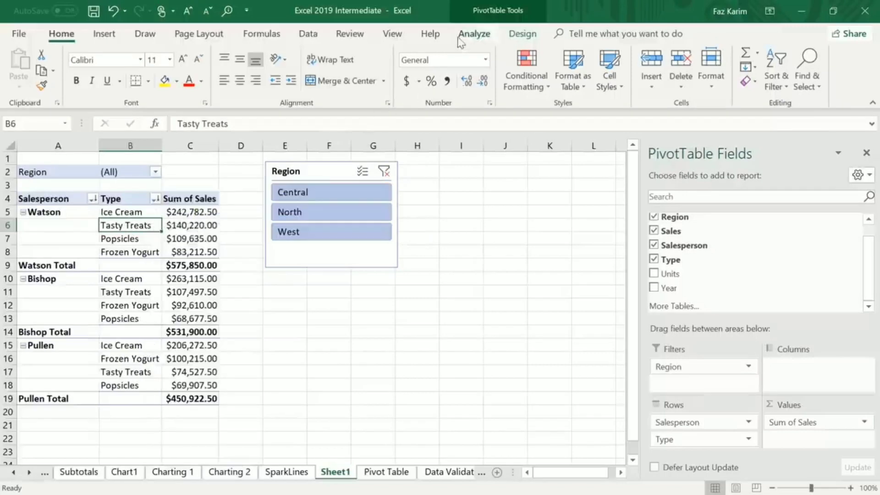
{"action": "left_click", "coordinate": [472, 35]}
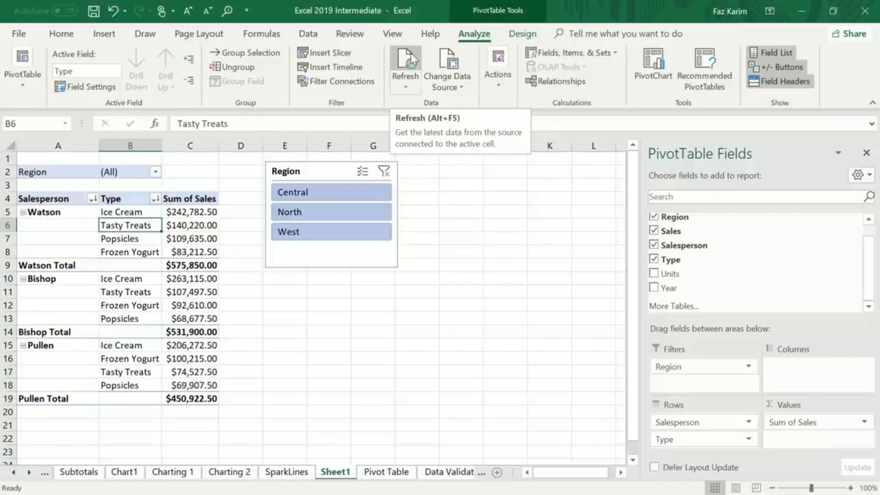
{"action": "left_click", "coordinate": [313, 38]}
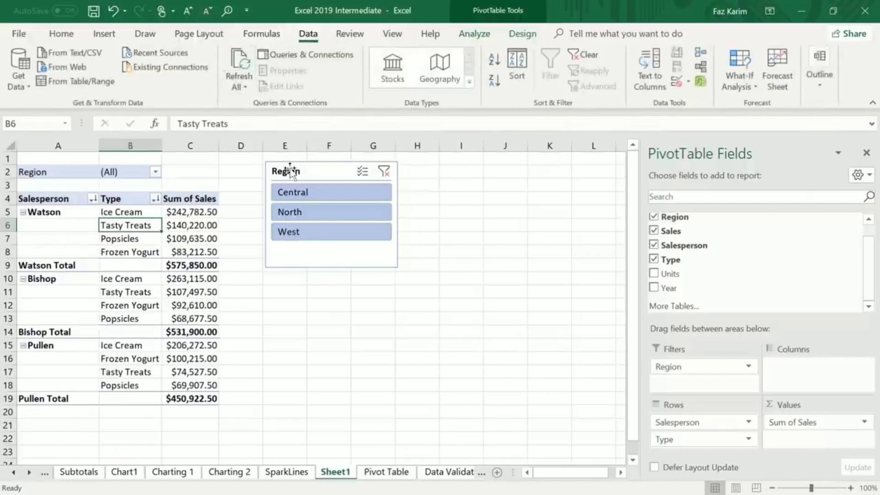
Refresh the pivot table on Sheet1 from its edited source data.
{"action": "right_click", "coordinate": [143, 225]}
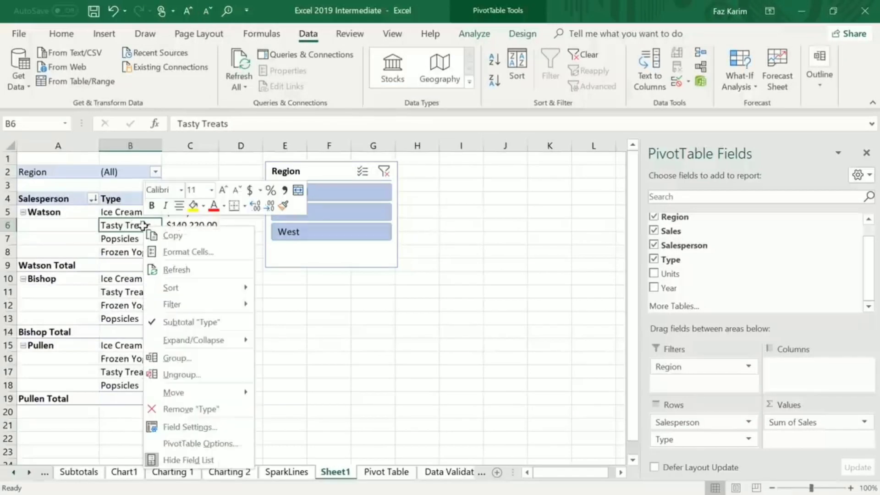
{"action": "left_click", "coordinate": [193, 272]}
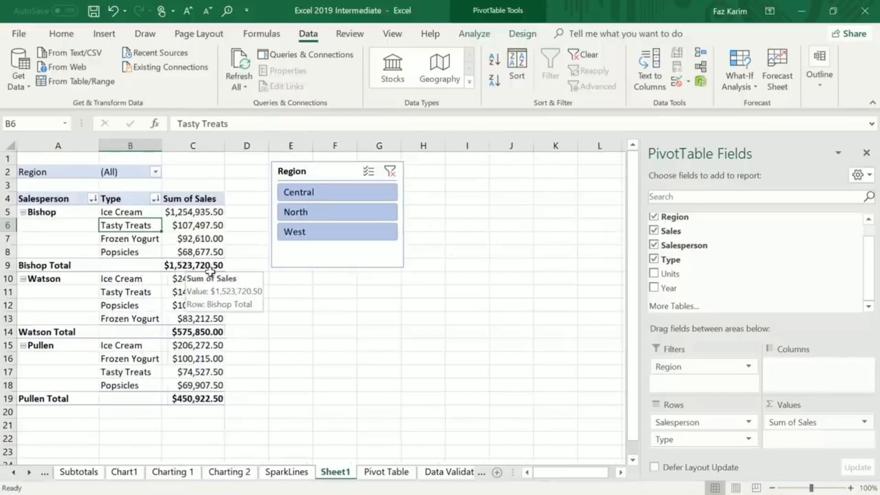
{"action": "left_click_drag", "start_coordinate": [234, 212], "coordinate": [284, 211]}
{"action": "key", "text": "Escape"}
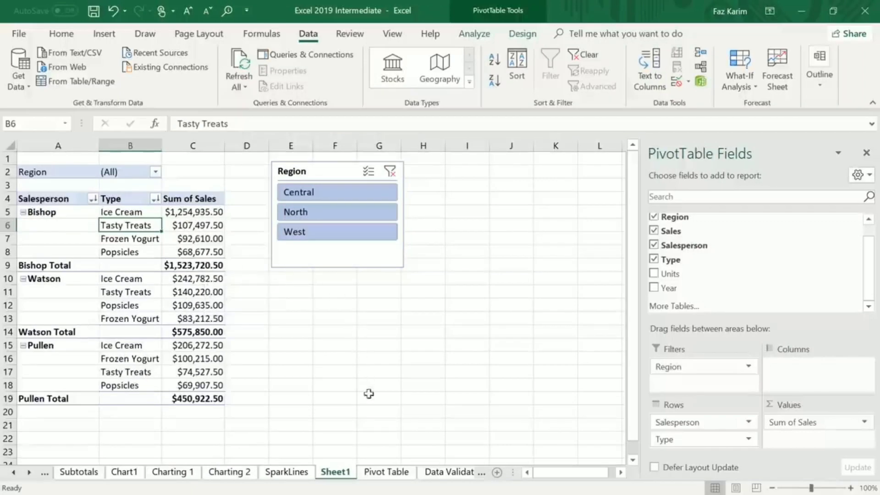
{"action": "mouse_move", "coordinate": [354, 442]}
{"action": "left_mouse_down"}
{"action": "mouse_move", "coordinate": [388, 489]}
{"action": "mouse_move", "coordinate": [420, 492]}
{"action": "left_mouse_up"}
{"action": "left_click_drag", "start_coordinate": [468, 402], "coordinate": [417, 443]}
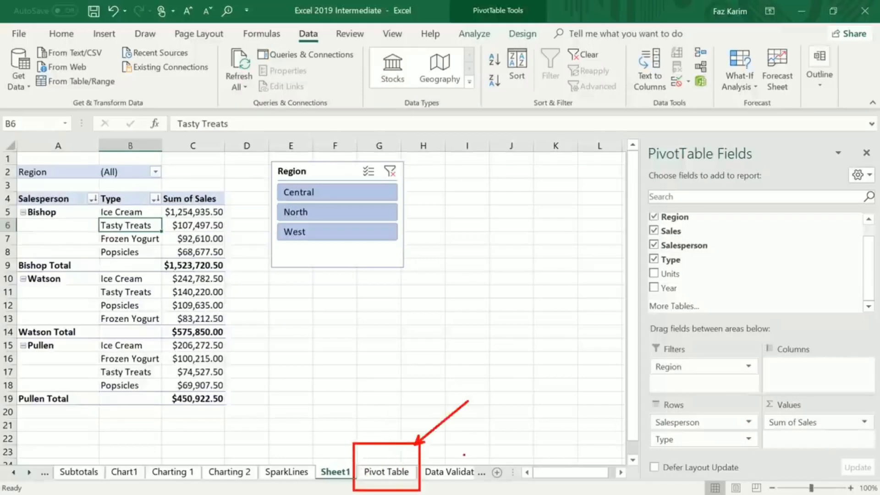
On the Pivot Table source sheet, copy the last data row, row 168, into the empty row 169.
{"action": "left_click", "coordinate": [387, 472]}
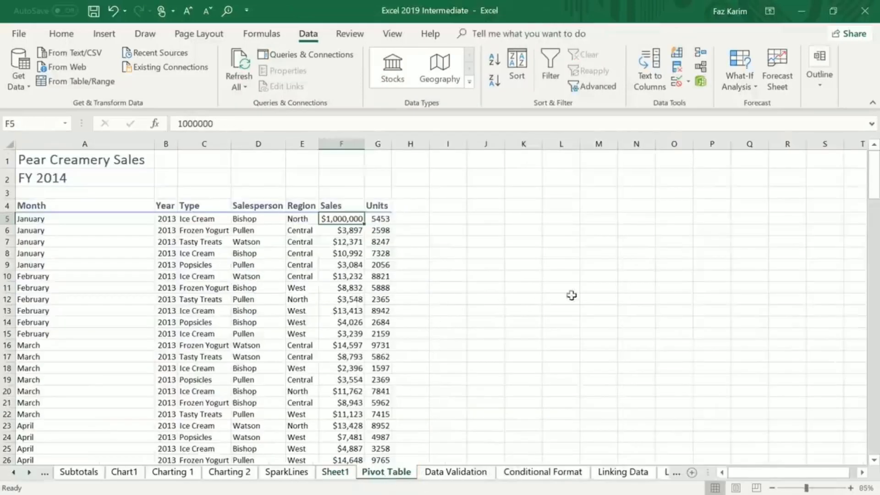
{"action": "left_click_drag", "start_coordinate": [874, 185], "coordinate": [875, 201]}
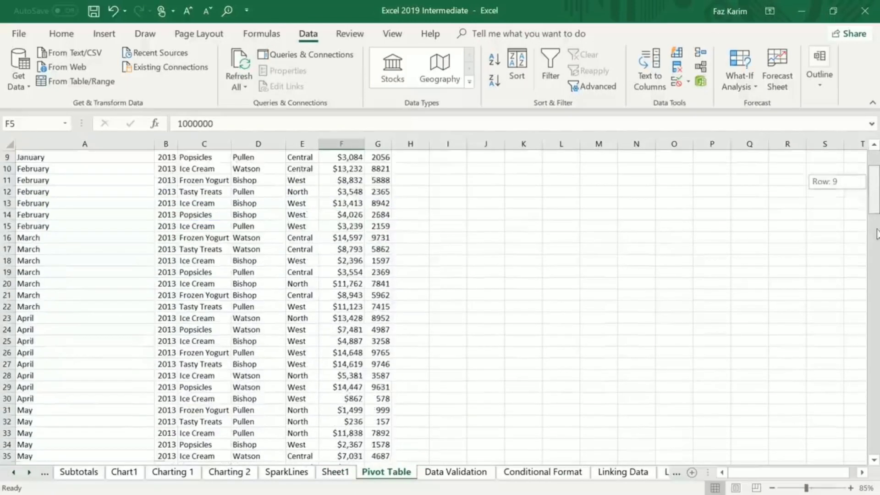
{"action": "left_click_drag", "start_coordinate": [877, 234], "coordinate": [874, 428]}
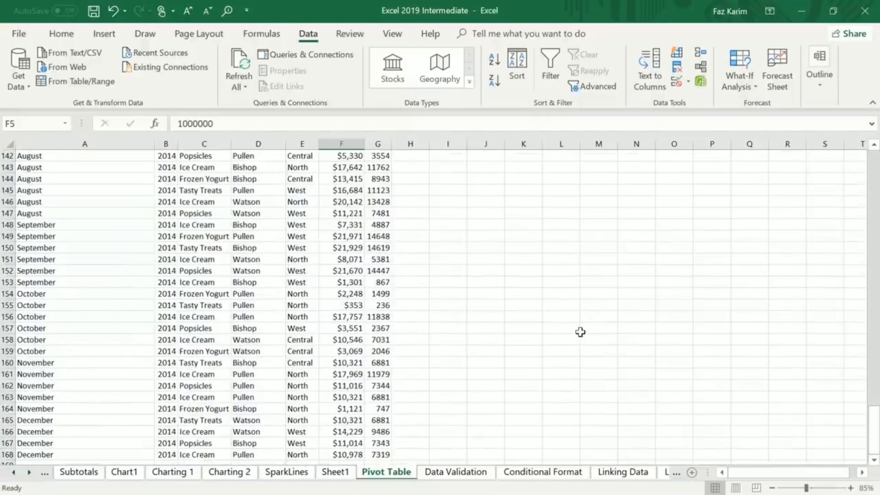
{"action": "scroll", "coordinate": [581, 335], "scroll_direction": "down", "scroll_amount": 3}
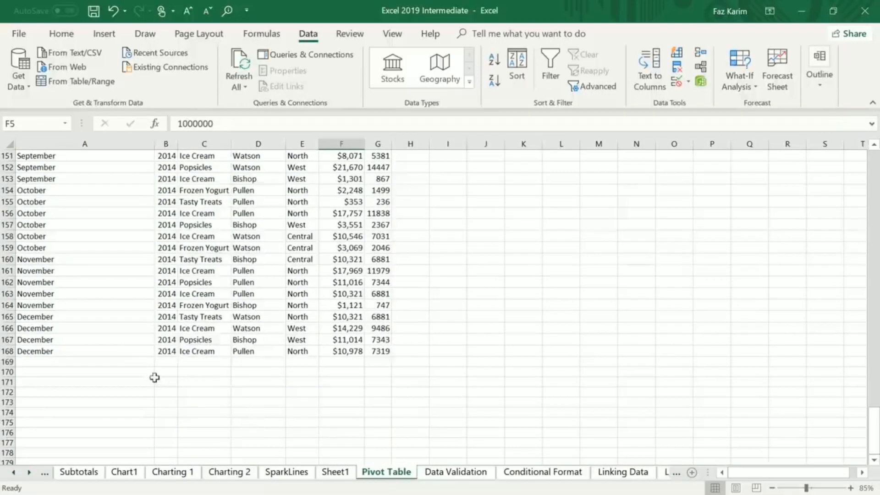
{"action": "left_click", "coordinate": [7, 351]}
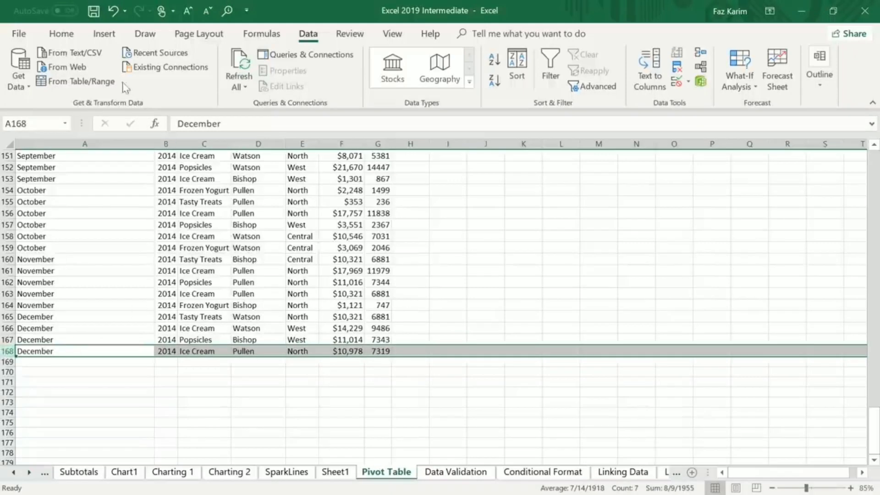
{"action": "left_click", "coordinate": [63, 40]}
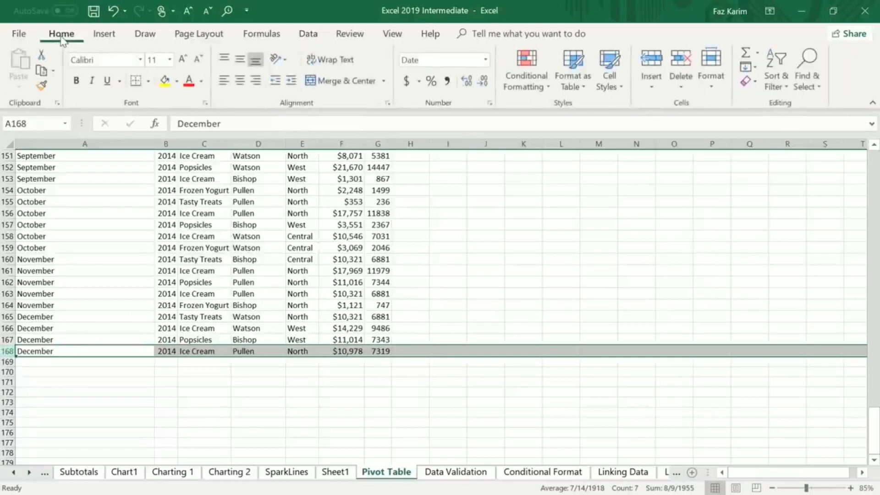
{"action": "left_click", "coordinate": [41, 71]}
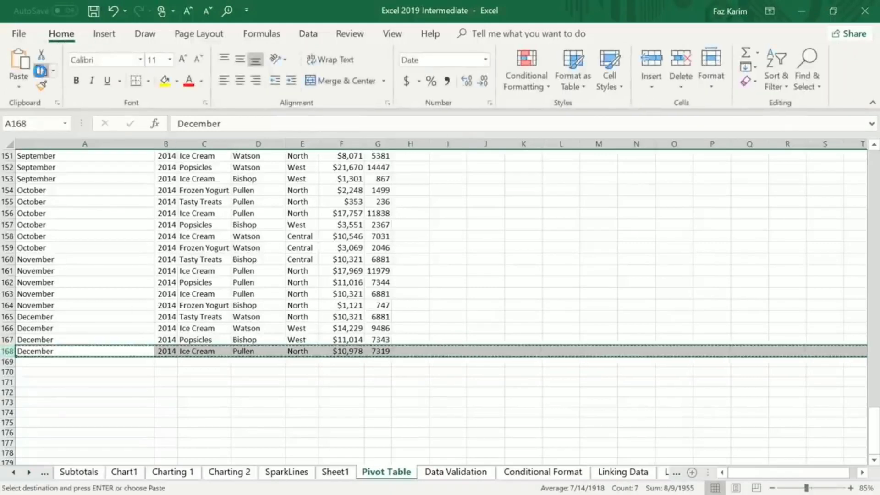
{"action": "left_click", "coordinate": [34, 364]}
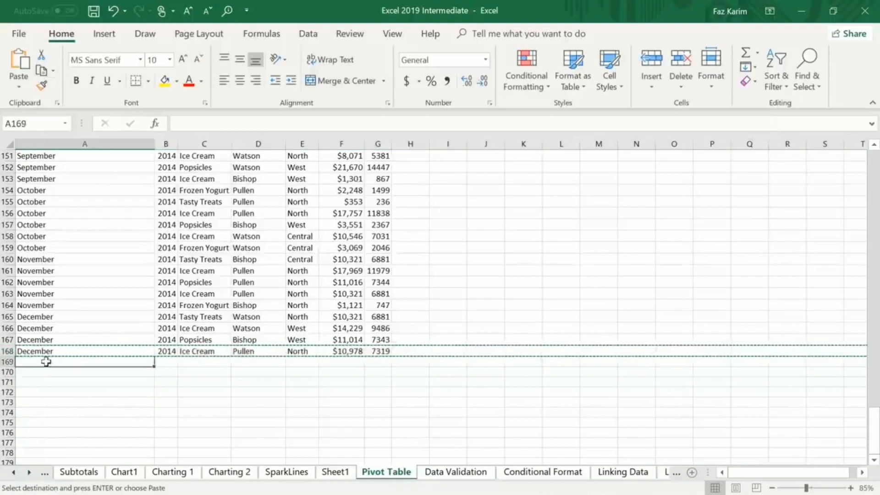
{"action": "key", "text": "Return"}
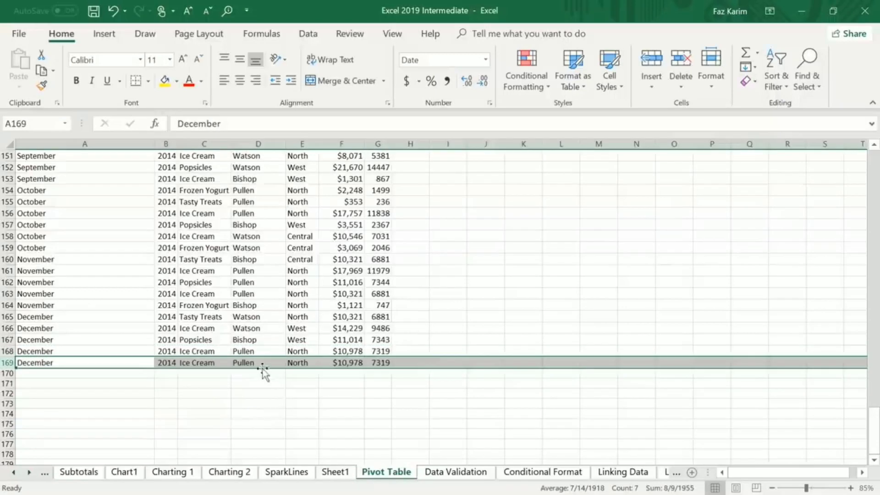
Replace the Salesperson in cell D169 of the copied row with the new salesperson's first name.
{"action": "double_click", "coordinate": [264, 365]}
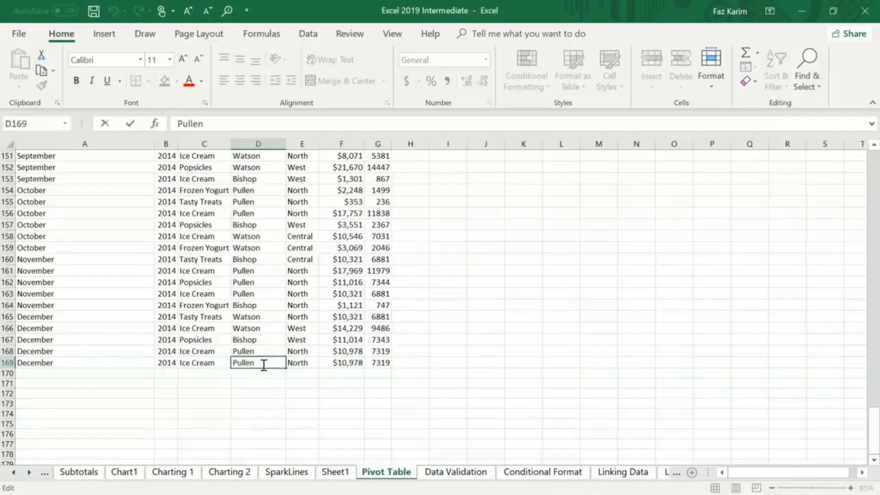
{"action": "key", "text": "BackSpace"}
{"action": "key", "text": "BackSpace"}
{"action": "key", "text": "BackSpace"}
{"action": "key", "text": "BackSpace"}
{"action": "key", "text": "BackSpace"}
{"action": "key", "text": "BackSpace"}
{"action": "type", "text": "Faz"}
{"action": "key", "text": "Tab"}
Set the Sales value of the new December row, cell F169, to 10000000.
{"action": "key", "text": "Right"}
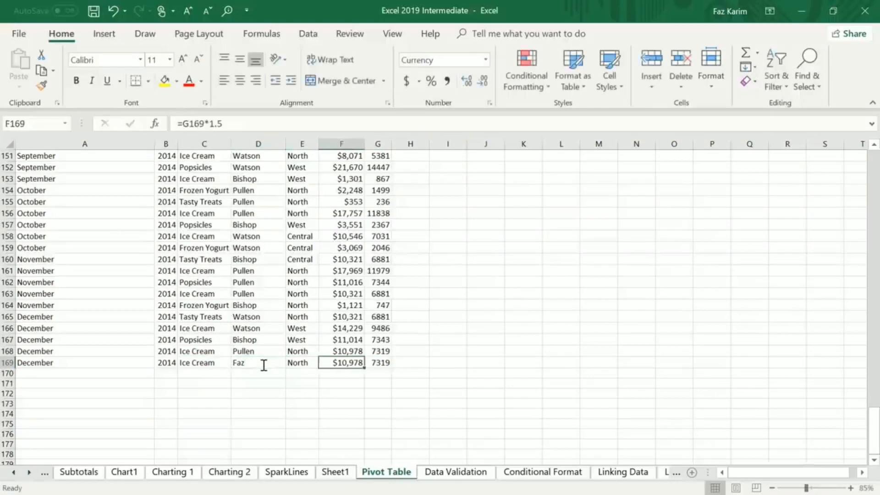
{"action": "type", "text": "10000"}
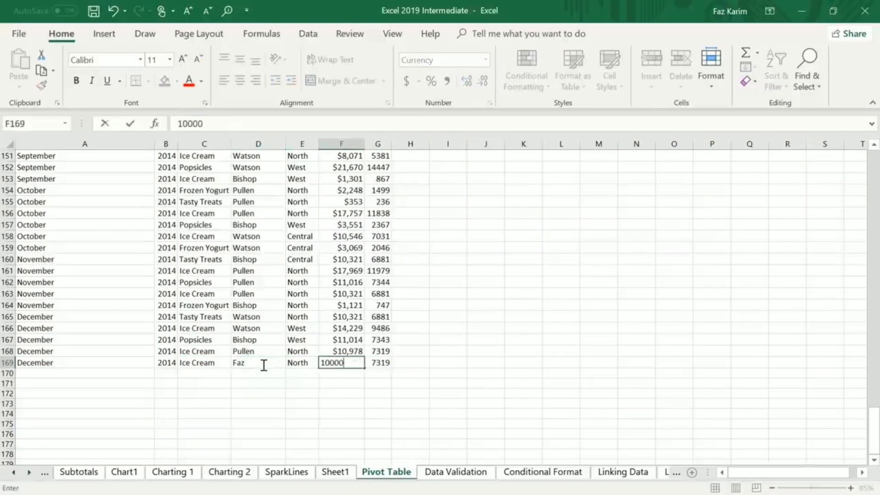
{"action": "type", "text": "000"}
{"action": "left_click", "coordinate": [264, 369]}
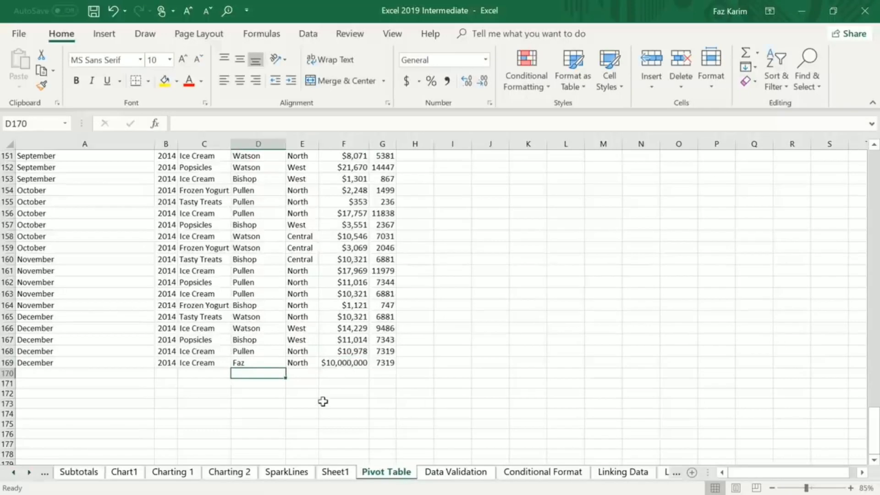
{"action": "left_click", "coordinate": [296, 317]}
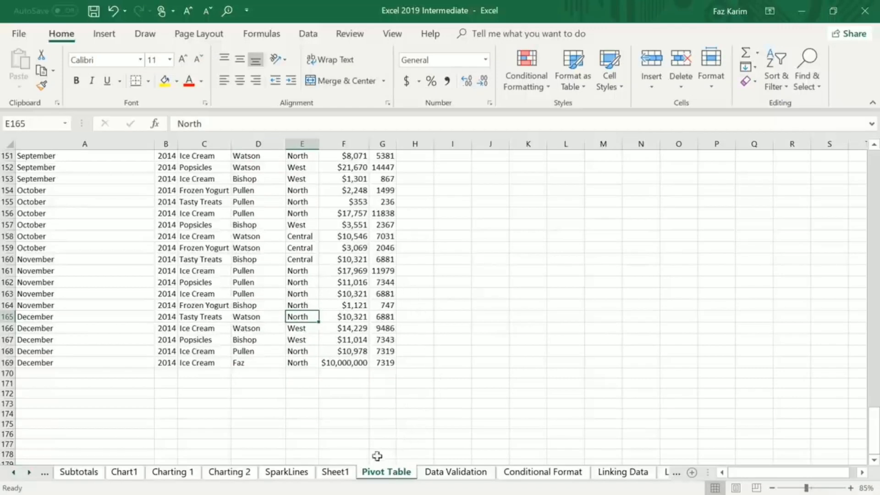
Return to Sheet1 and refresh the pivot table after adding the new source row.
{"action": "left_click", "coordinate": [335, 473]}
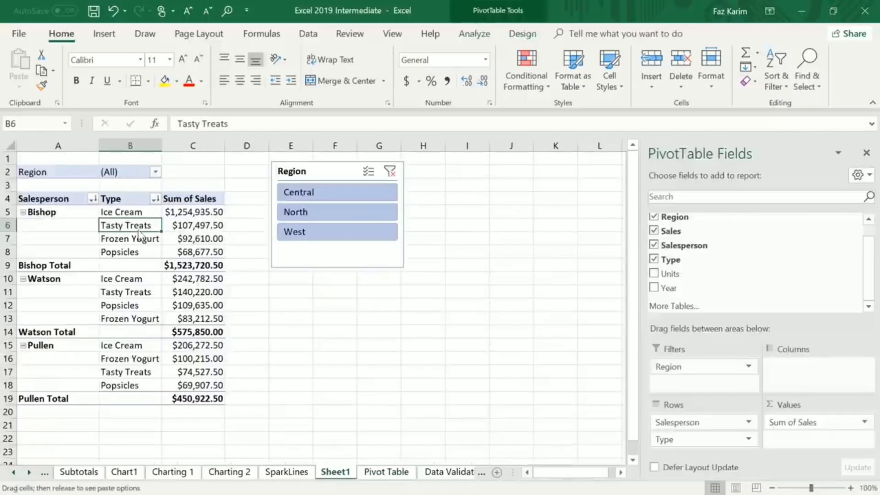
{"action": "right_click", "coordinate": [138, 226]}
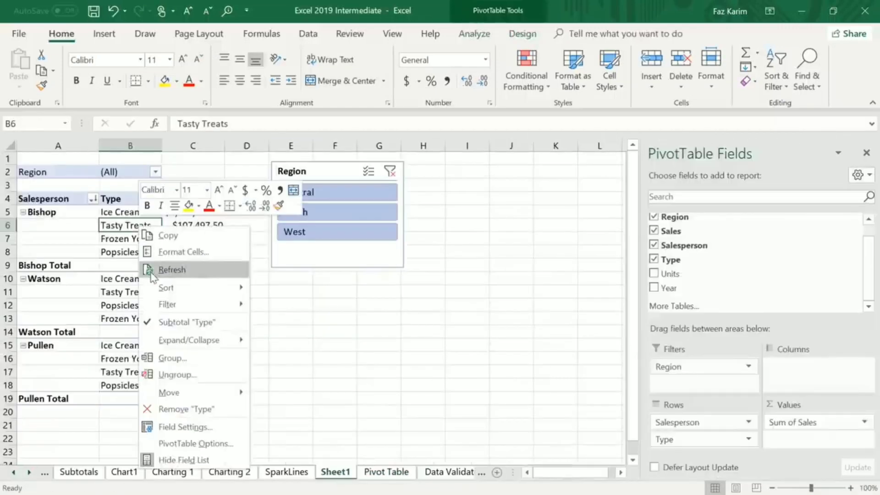
{"action": "left_click", "coordinate": [170, 270]}
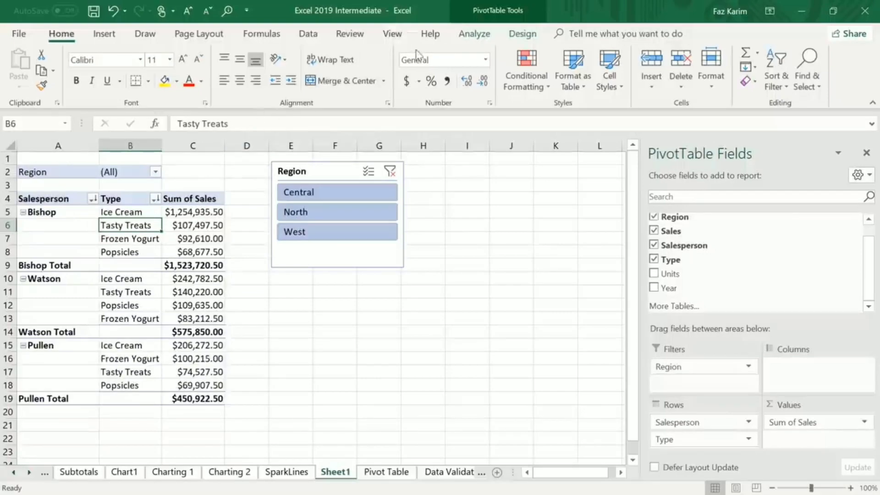
Change the pivot table's data source range to 'Pivot Table'!$A$4:$G$169 to include the added row.
{"action": "left_click", "coordinate": [465, 39]}
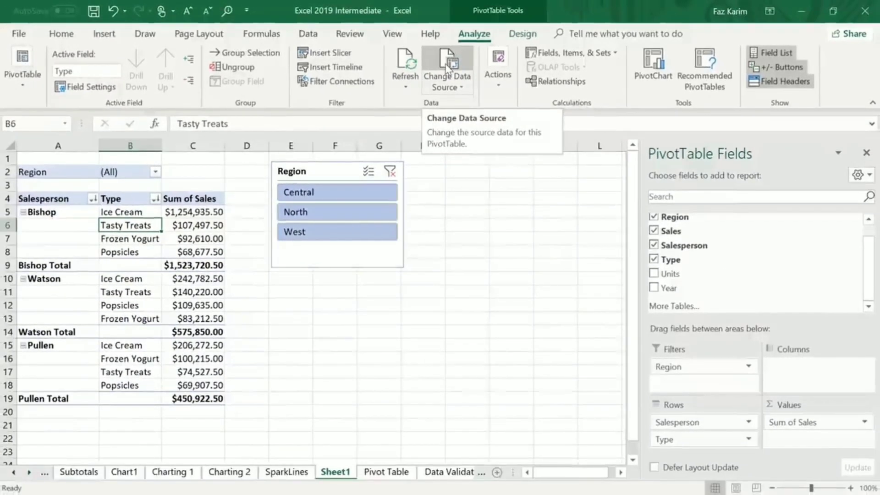
{"action": "left_click", "coordinate": [445, 64]}
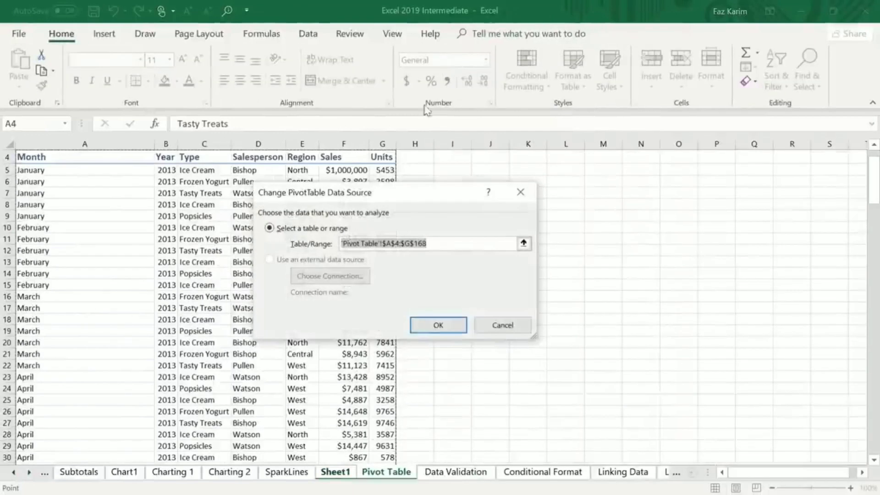
{"action": "left_click_drag", "start_coordinate": [428, 204], "coordinate": [661, 114]}
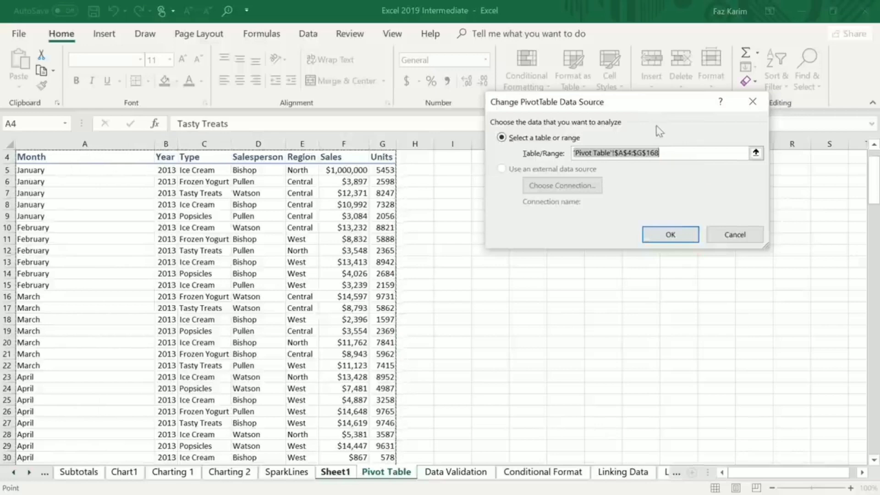
{"action": "left_click_drag", "start_coordinate": [874, 200], "coordinate": [876, 447]}
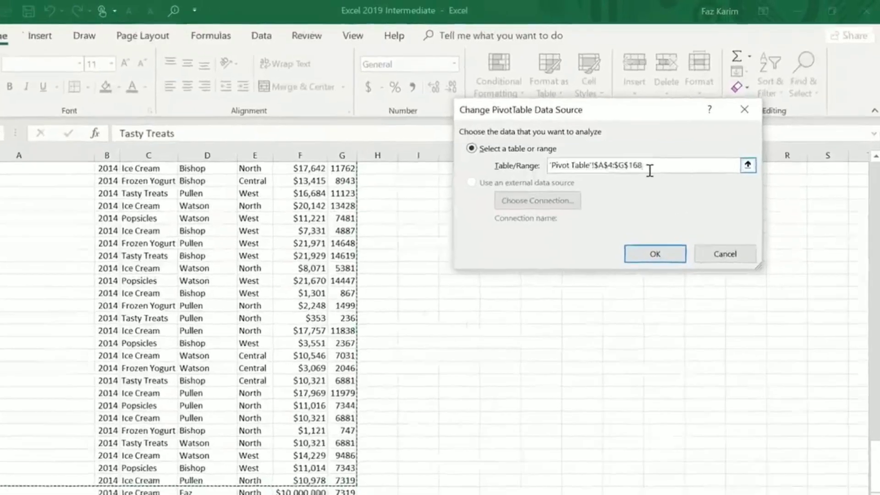
{"action": "left_click", "coordinate": [666, 157]}
{"action": "key", "text": "BackSpace"}
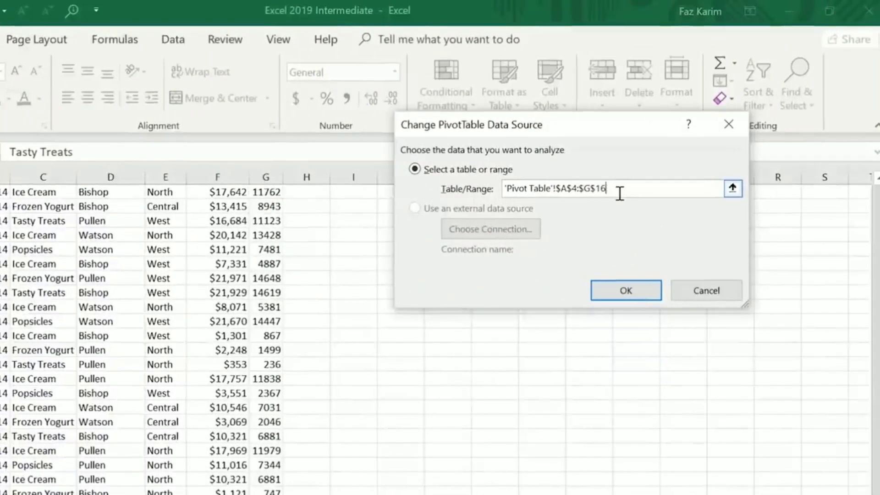
{"action": "type", "text": "9"}
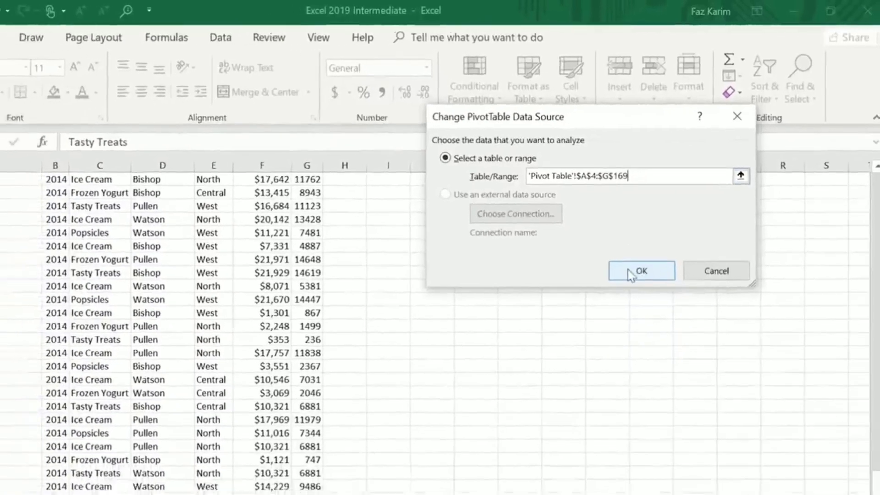
{"action": "left_click", "coordinate": [617, 292]}
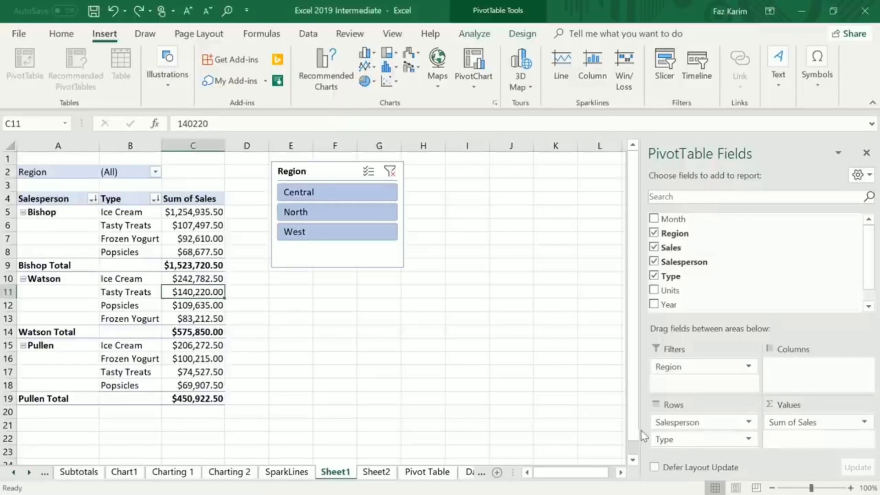
Remove the Type field from the pivot table's rows and insert an embedded pivot column chart of sales by salesperson.
{"action": "left_click_drag", "start_coordinate": [672, 439], "coordinate": [536, 420]}
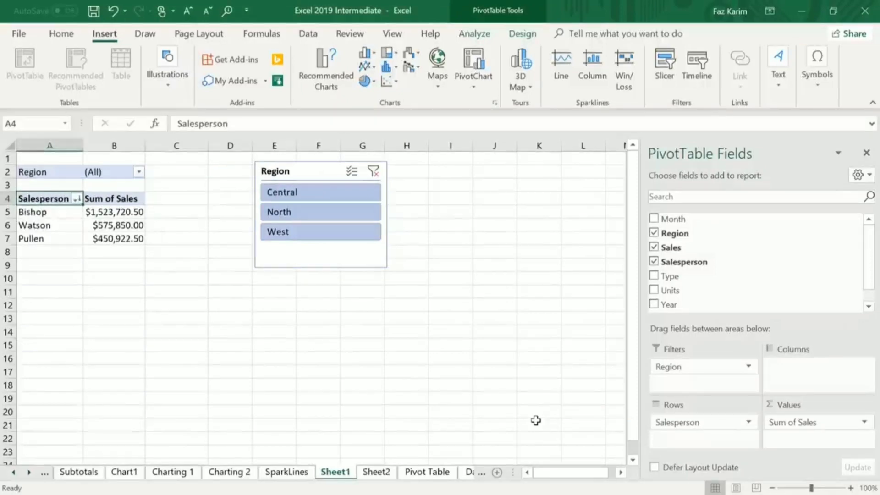
{"action": "left_click", "coordinate": [131, 224]}
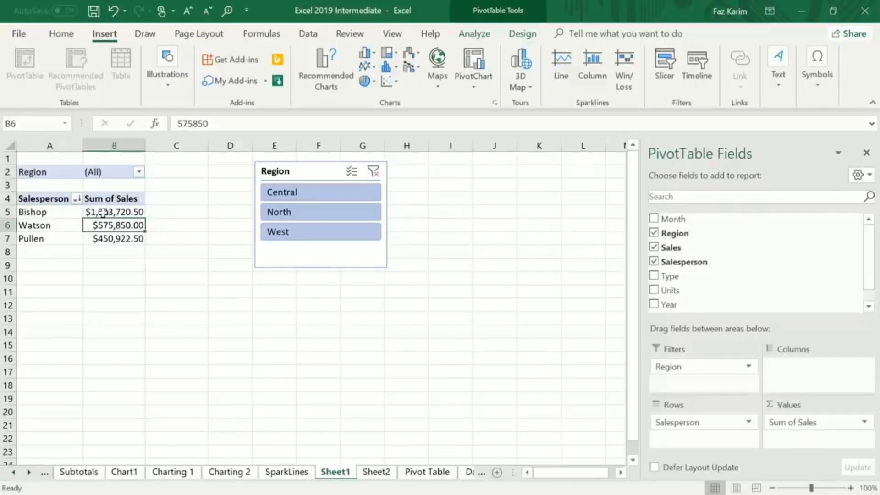
{"action": "mouse_move", "coordinate": [100, 213]}
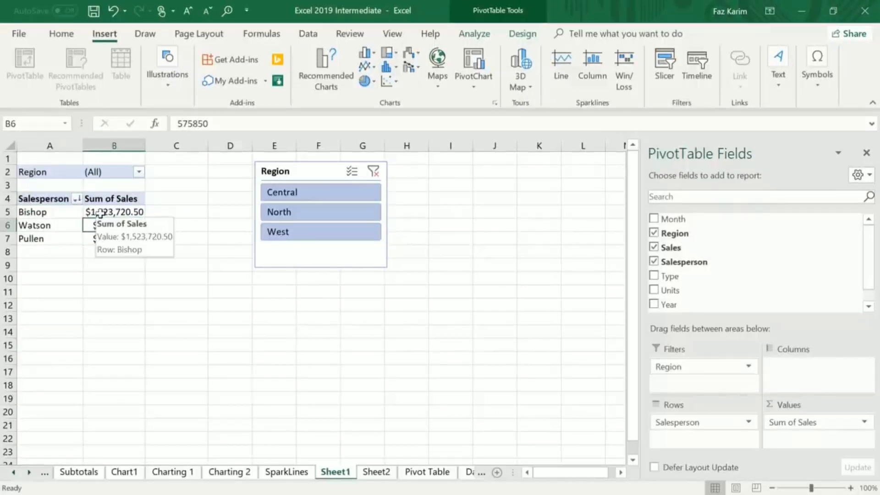
{"action": "key", "text": "alt+F1"}
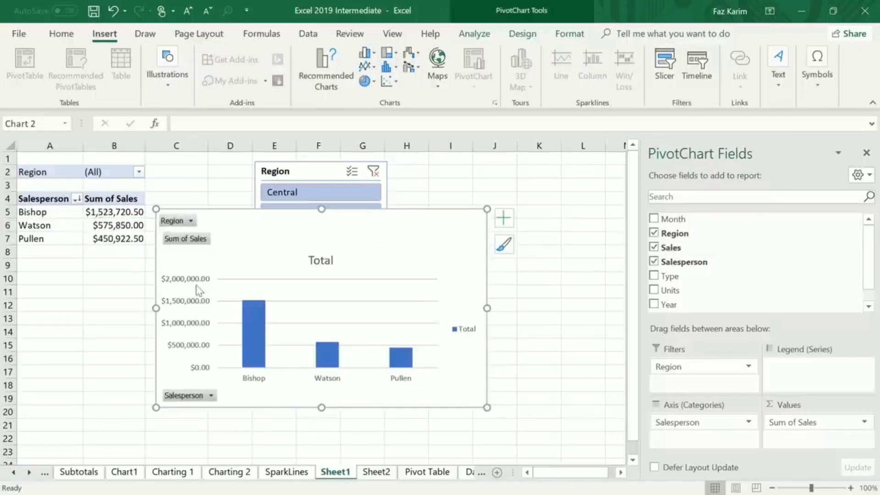
Move the embedded pivot chart clear of the pivot table, placing it below the Region slicer.
{"action": "left_click_drag", "start_coordinate": [388, 217], "coordinate": [522, 160]}
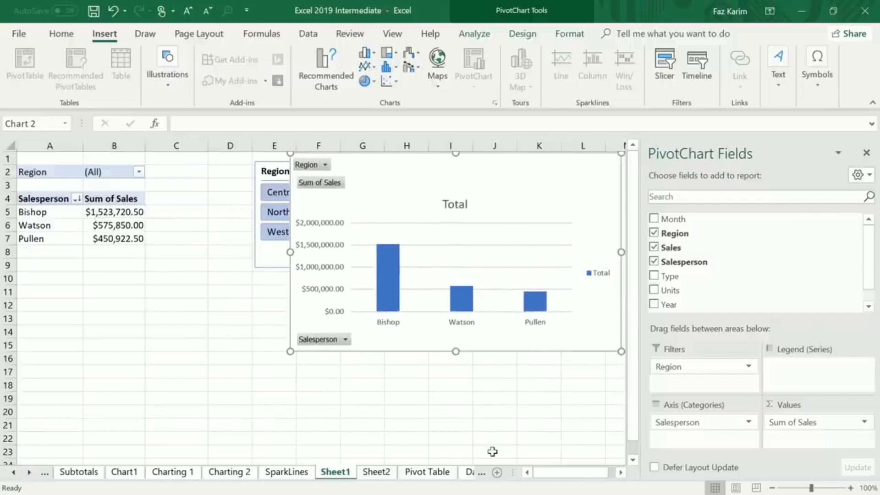
{"action": "key", "text": "Escape"}
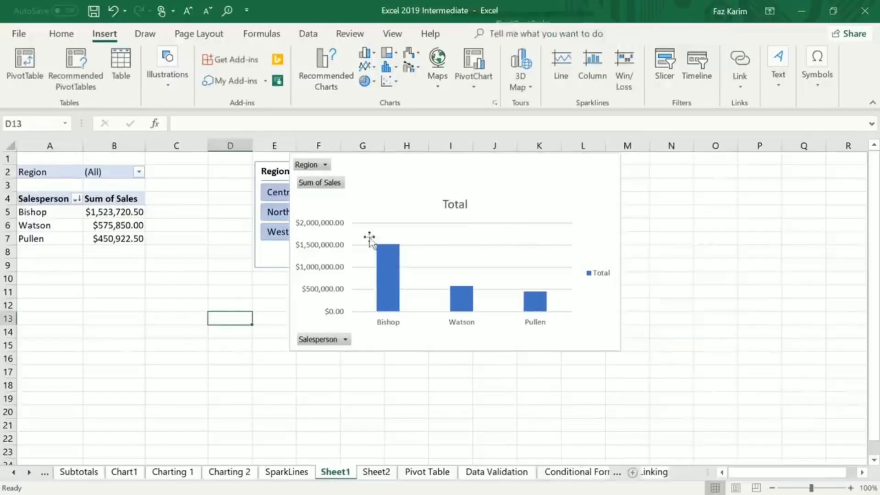
{"action": "left_click", "coordinate": [406, 197]}
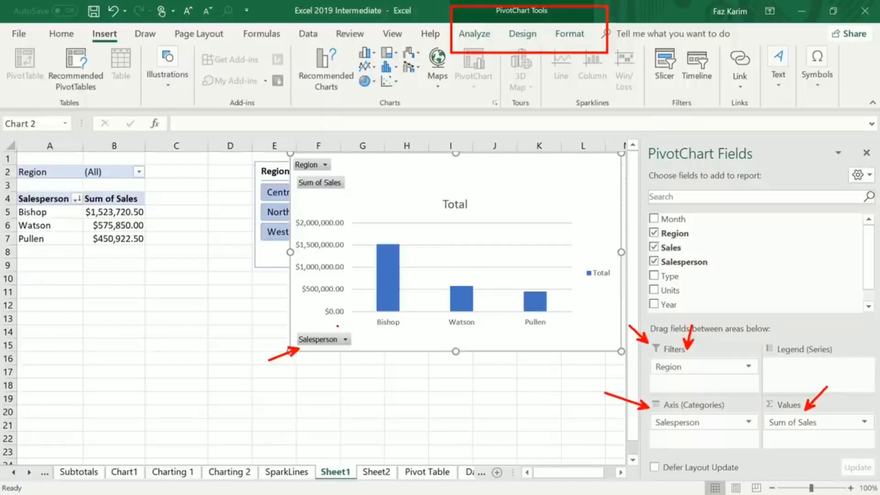
{"action": "left_click_drag", "start_coordinate": [532, 210], "coordinate": [492, 309]}
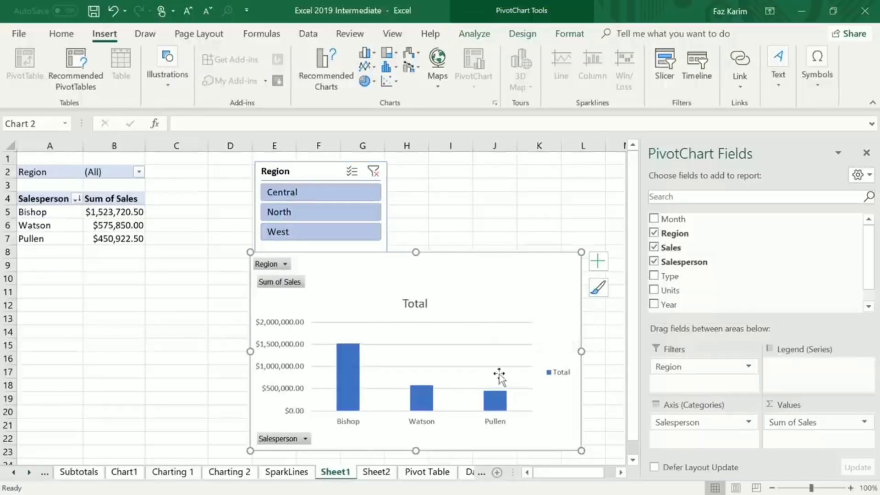
{"action": "mouse_move", "coordinate": [501, 375]}
{"action": "left_mouse_down"}
{"action": "mouse_move", "coordinate": [562, 267]}
{"action": "mouse_move", "coordinate": [531, 299]}
{"action": "mouse_move", "coordinate": [436, 317]}
{"action": "mouse_move", "coordinate": [412, 308]}
{"action": "left_mouse_up"}
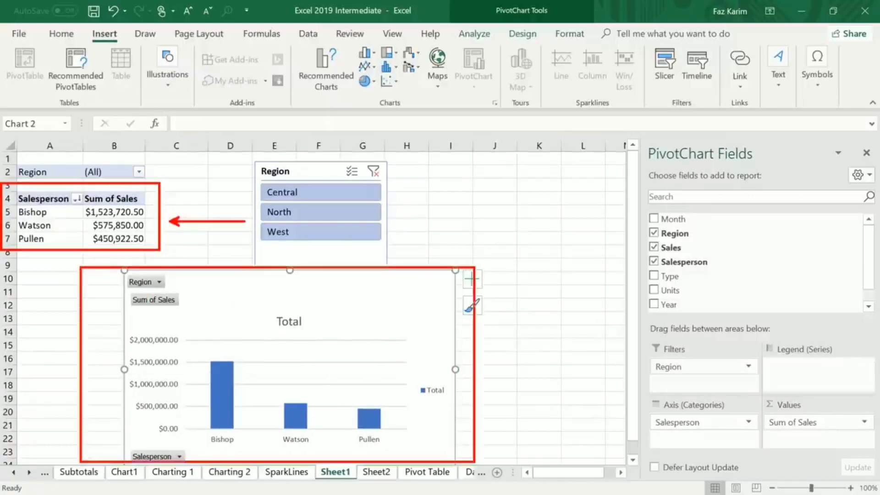
Create a second pivot chart of the same pivot table on its own chart sheet and return to Sheet1.
{"action": "left_click", "coordinate": [137, 226]}
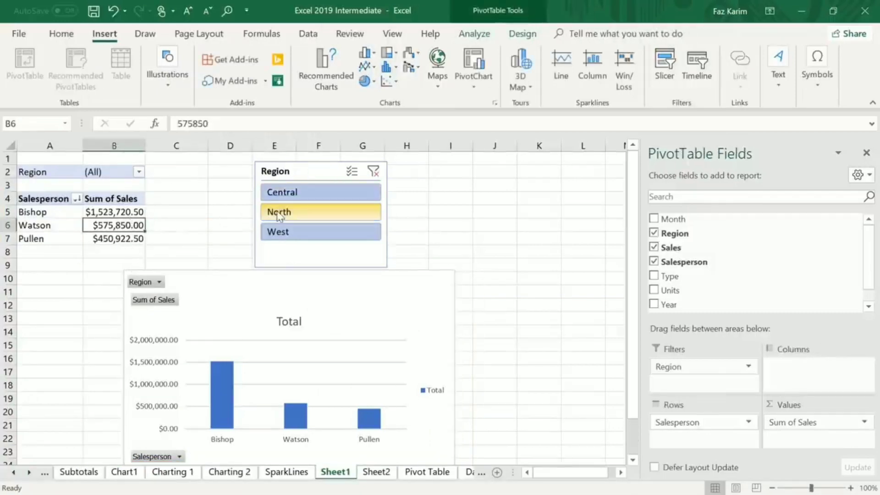
{"action": "key", "text": "F11"}
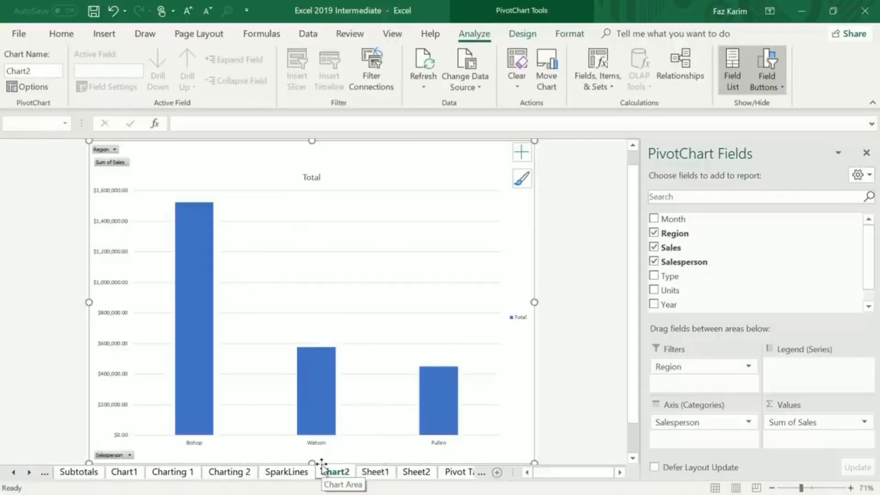
{"action": "left_click", "coordinate": [376, 471]}
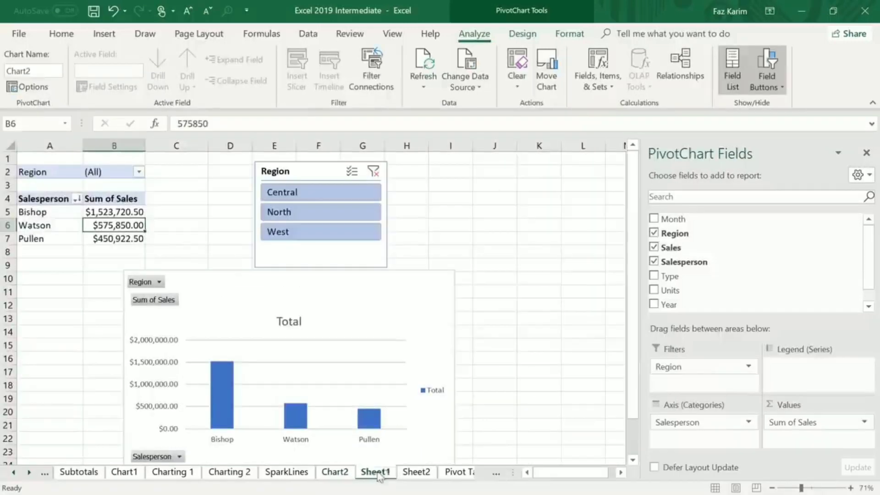
Move the embedded pivot chart higher on Sheet1 and remove the Salesperson field from its axis categories.
{"action": "left_click_drag", "start_coordinate": [406, 321], "coordinate": [503, 224]}
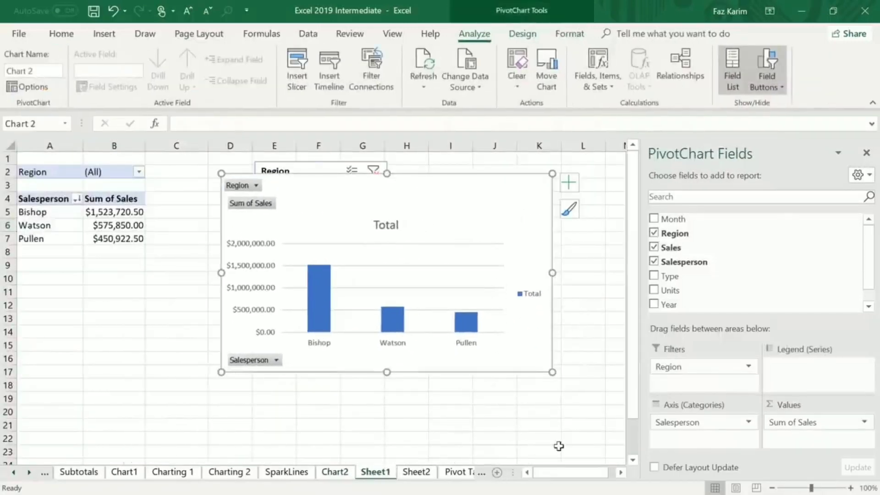
{"action": "left_click", "coordinate": [693, 423]}
{"action": "key", "text": "Escape"}
{"action": "key", "text": "Escape"}
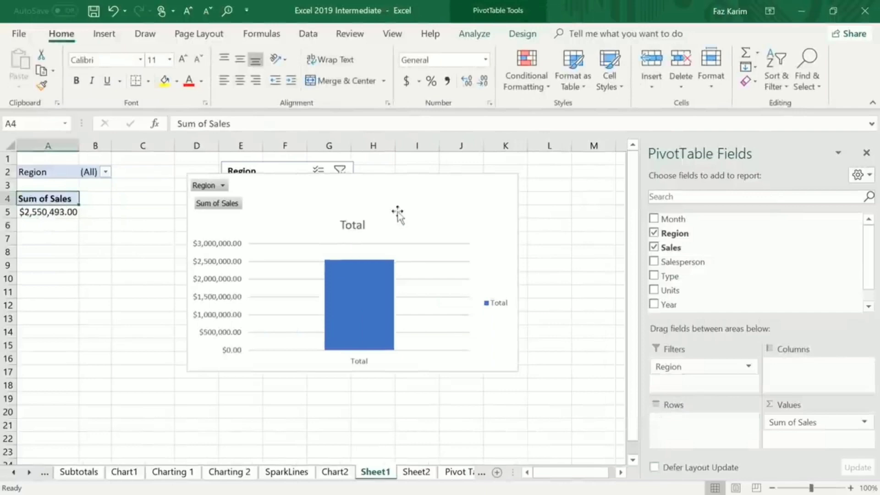
Filter the pivot chart to the Central region with the slicer, keeping the chart clear of the slicer.
{"action": "left_click_drag", "start_coordinate": [397, 212], "coordinate": [366, 302]}
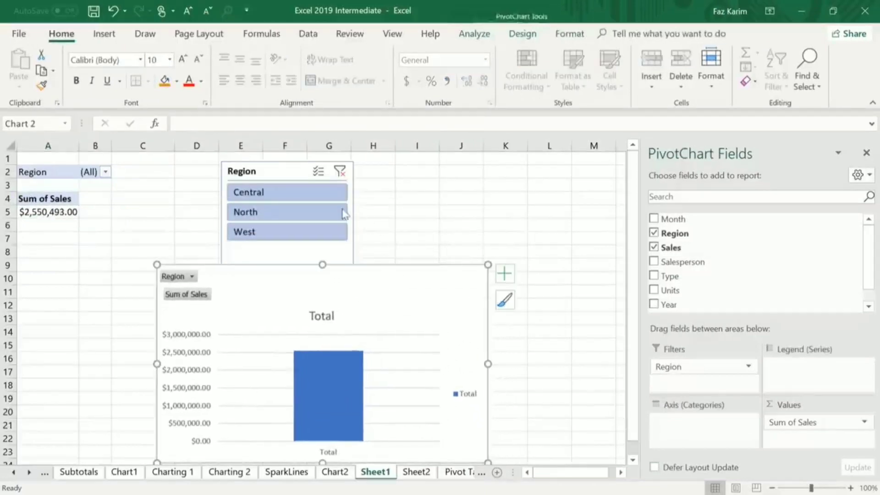
{"action": "left_click", "coordinate": [313, 194]}
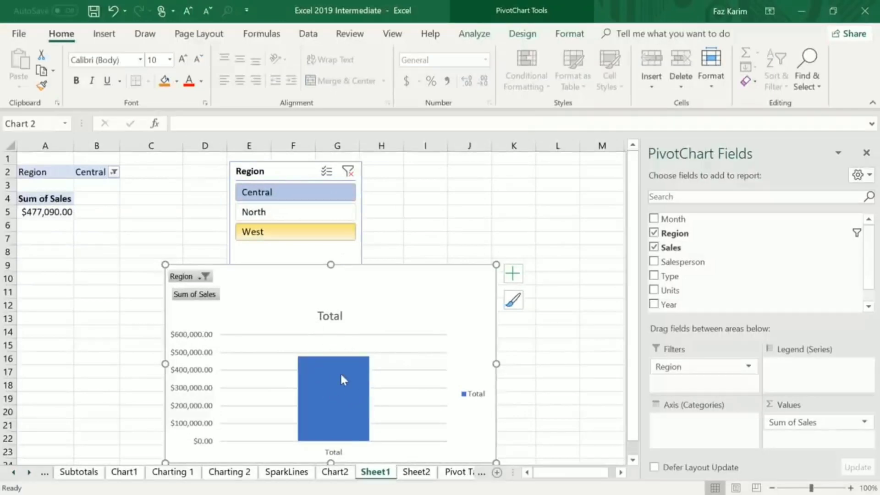
{"action": "left_click_drag", "start_coordinate": [449, 287], "coordinate": [556, 215]}
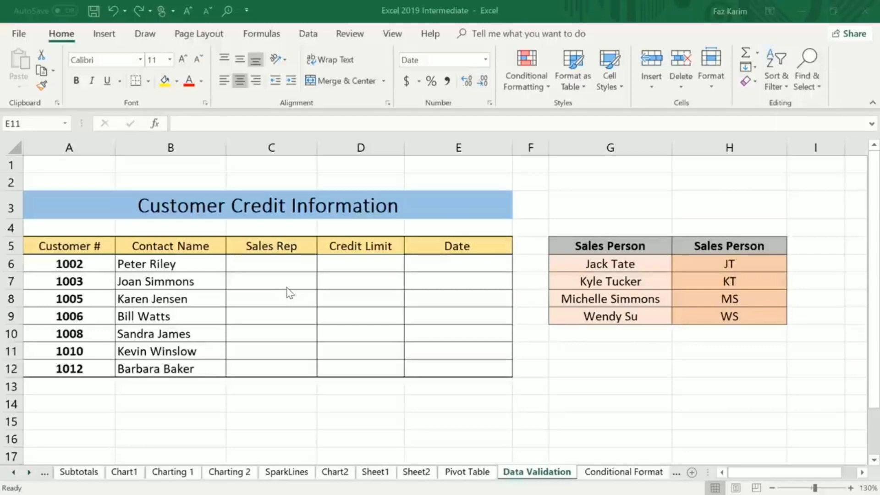
Examine the Sales Rep, Credit Limit and Date columns and the Sales Person list on the Data Validation sheet.
{"action": "left_click", "coordinate": [295, 263]}
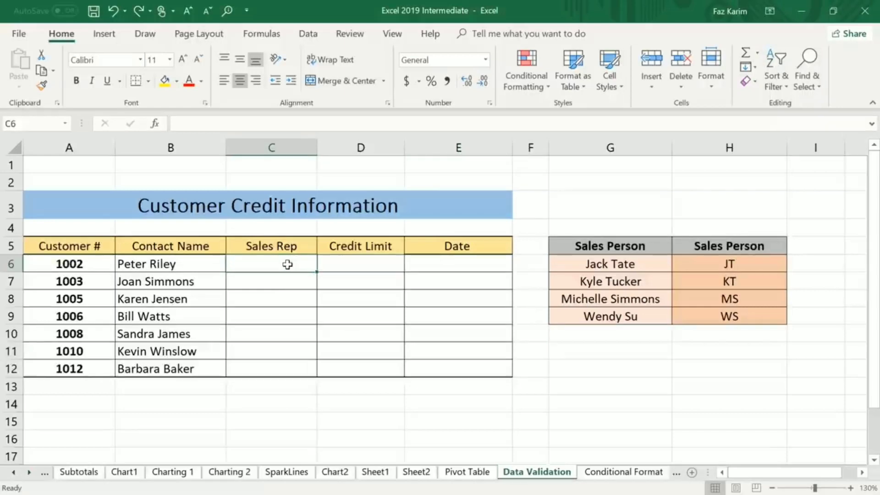
{"action": "left_click", "coordinate": [448, 265]}
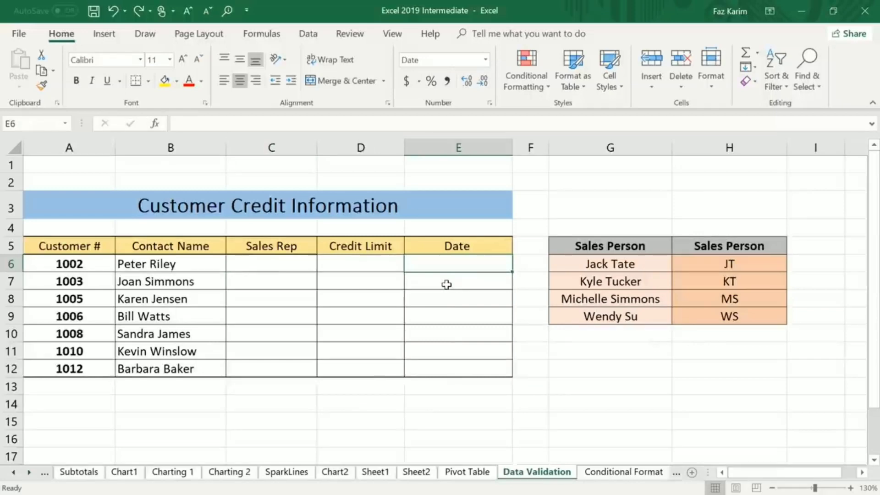
{"action": "left_click", "coordinate": [337, 264]}
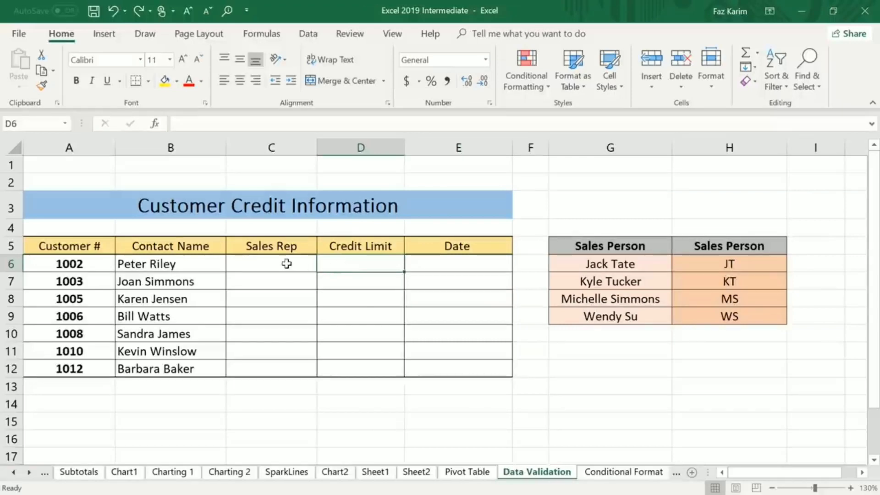
{"action": "left_click_drag", "start_coordinate": [287, 263], "coordinate": [295, 369]}
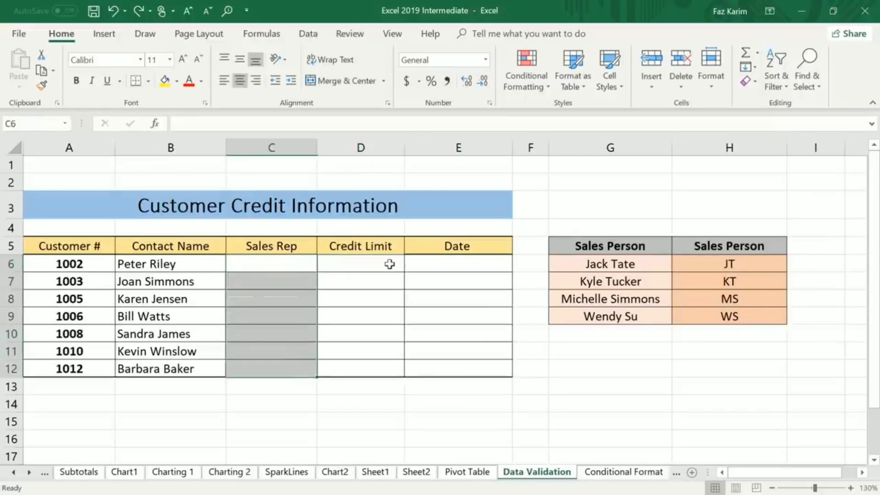
{"action": "left_click_drag", "start_coordinate": [391, 261], "coordinate": [390, 369]}
{"action": "left_click_drag", "start_coordinate": [471, 271], "coordinate": [490, 369]}
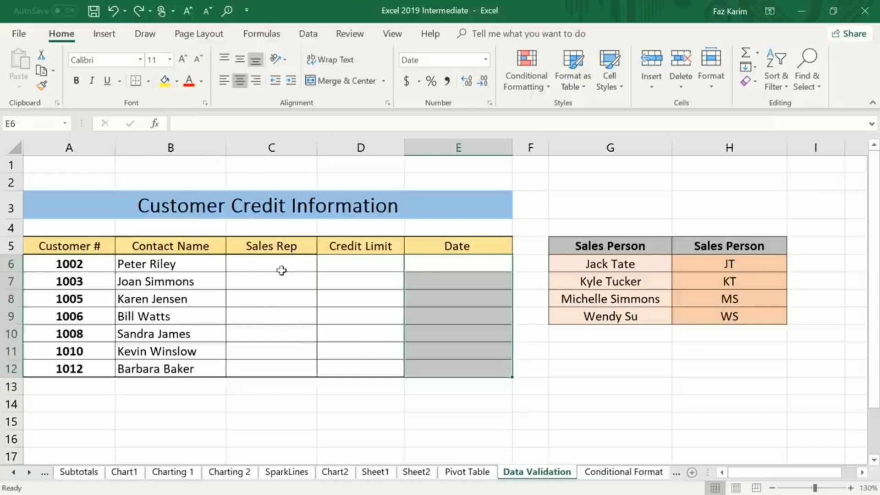
{"action": "left_click", "coordinate": [280, 263]}
{"action": "left_click_drag", "start_coordinate": [279, 272], "coordinate": [312, 367]}
{"action": "left_click_drag", "start_coordinate": [616, 268], "coordinate": [619, 315]}
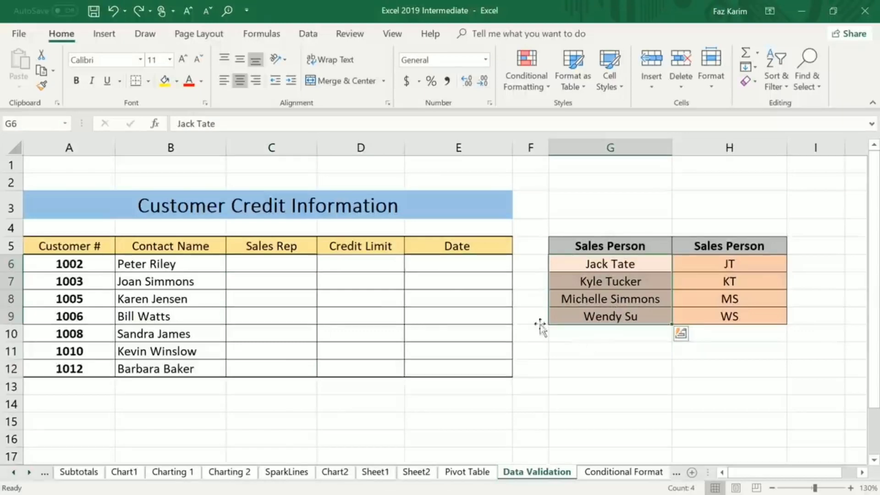
Enter the first sales person's first name and last initial in C6, and again with a trailing period in C7.
{"action": "left_click", "coordinate": [260, 264]}
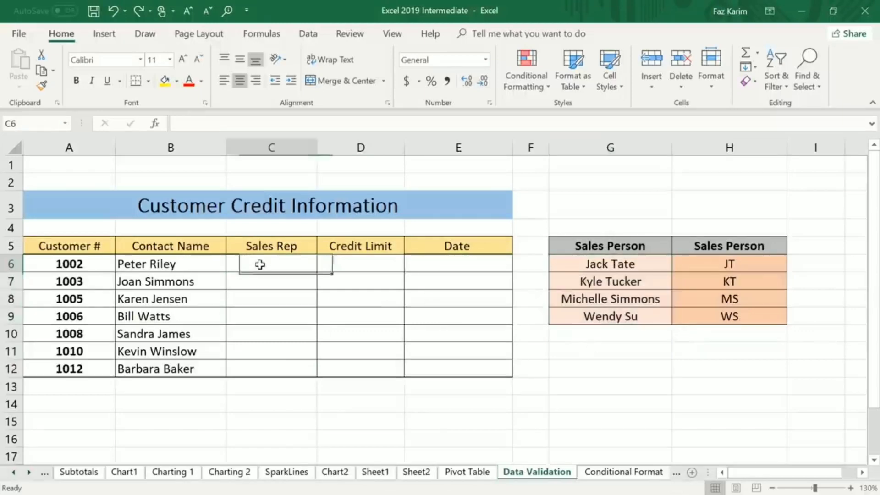
{"action": "type", "text": "Jack T"}
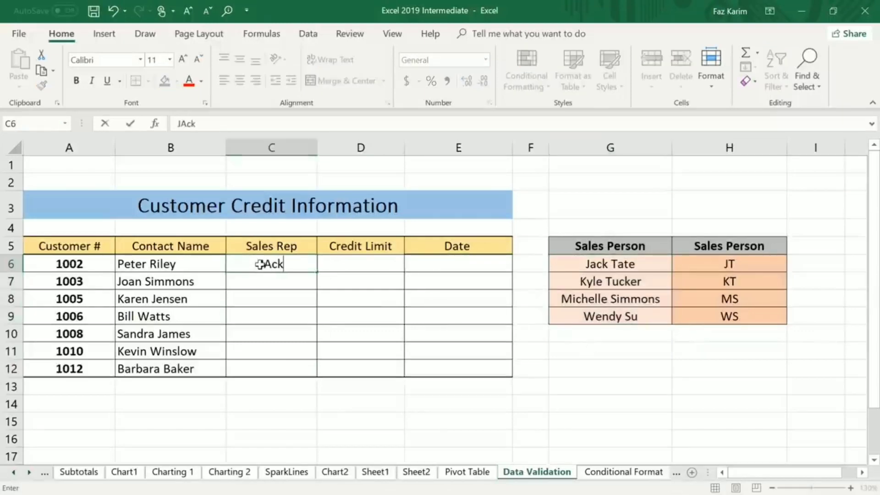
{"action": "key", "text": "Return"}
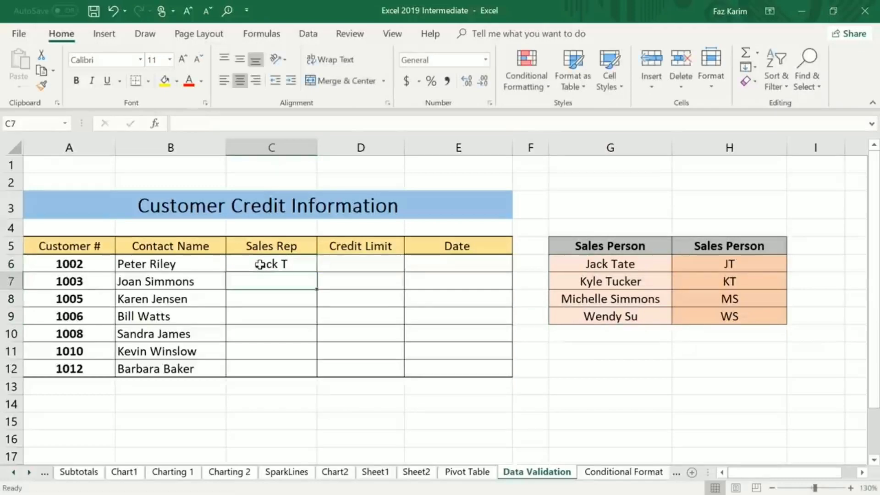
{"action": "type", "text": "Kack T."}
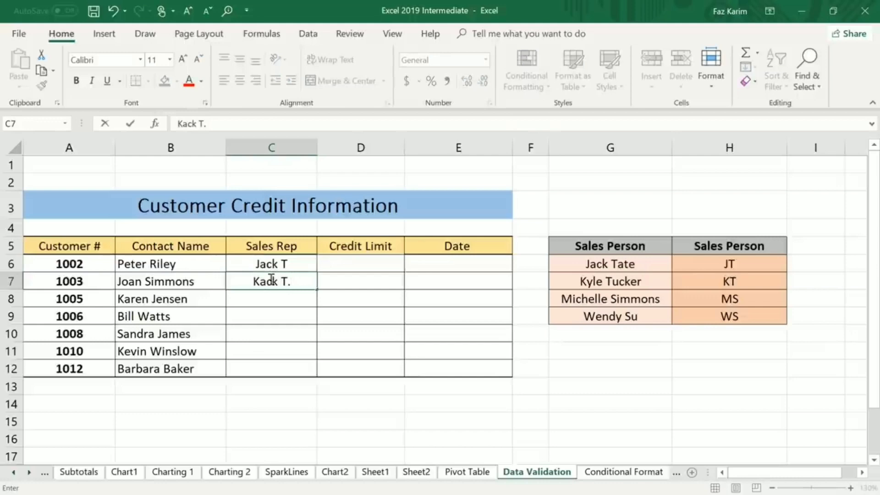
{"action": "left_click", "coordinate": [259, 282]}
{"action": "key", "text": "BackSpace"}
{"action": "type", "text": "J"}
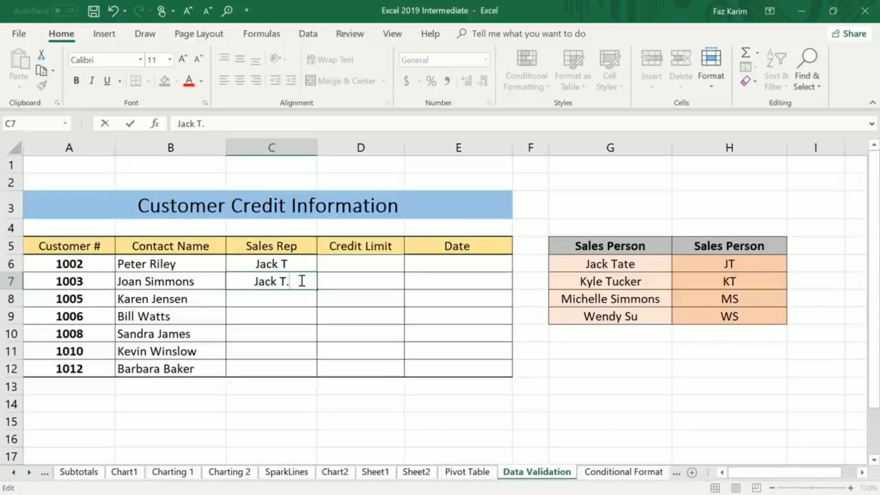
Clear the trial sales rep entries from cells C7 and C6.
{"action": "key", "text": "BackSpace"}
{"action": "key", "text": "BackSpace"}
{"action": "key", "text": "BackSpace"}
{"action": "key", "text": "BackSpace"}
{"action": "key", "text": "BackSpace"}
{"action": "key", "text": "BackSpace"}
{"action": "key", "text": "BackSpace"}
{"action": "left_click", "coordinate": [299, 263]}
{"action": "key", "text": "BackSpace"}
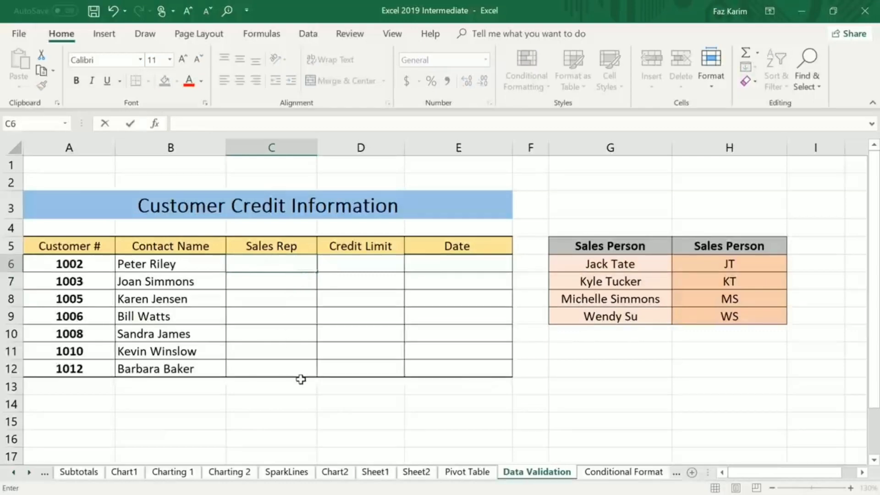
{"action": "left_click", "coordinate": [359, 276]}
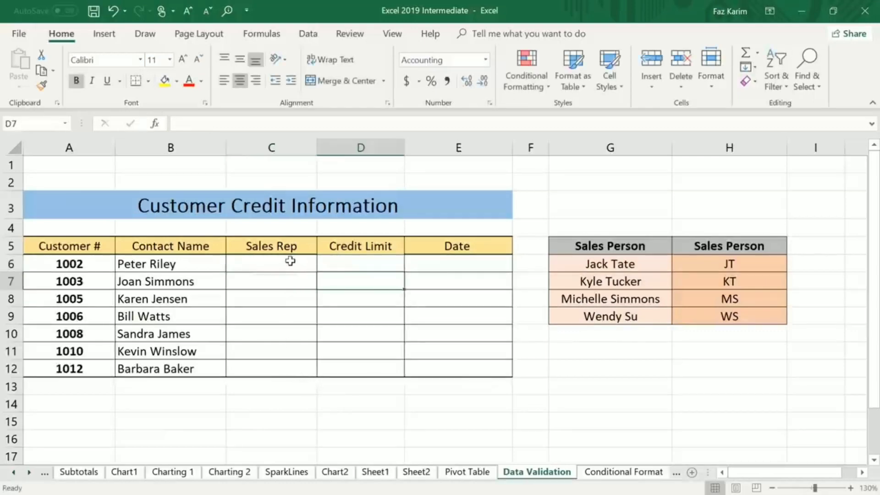
Start a data validation rule for the Sales Rep cells C6:C12 that allows only entries from a list.
{"action": "left_click_drag", "start_coordinate": [291, 259], "coordinate": [305, 369]}
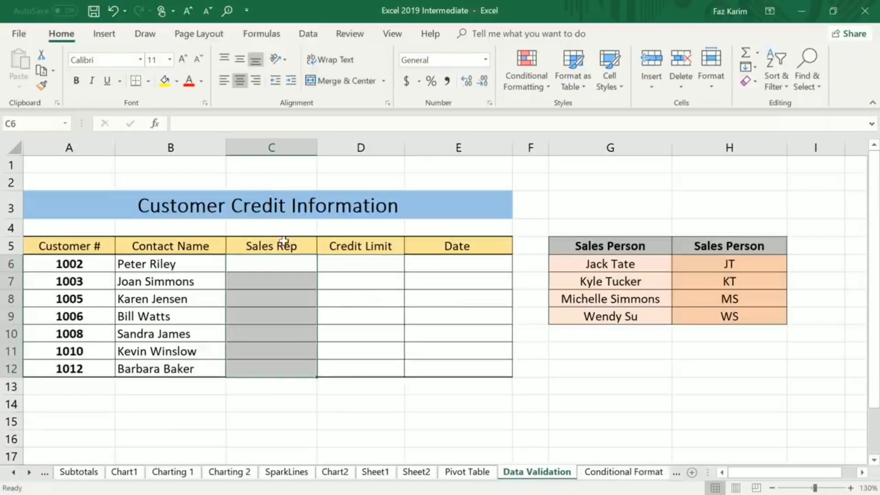
{"action": "left_click_drag", "start_coordinate": [219, 246], "coordinate": [332, 408]}
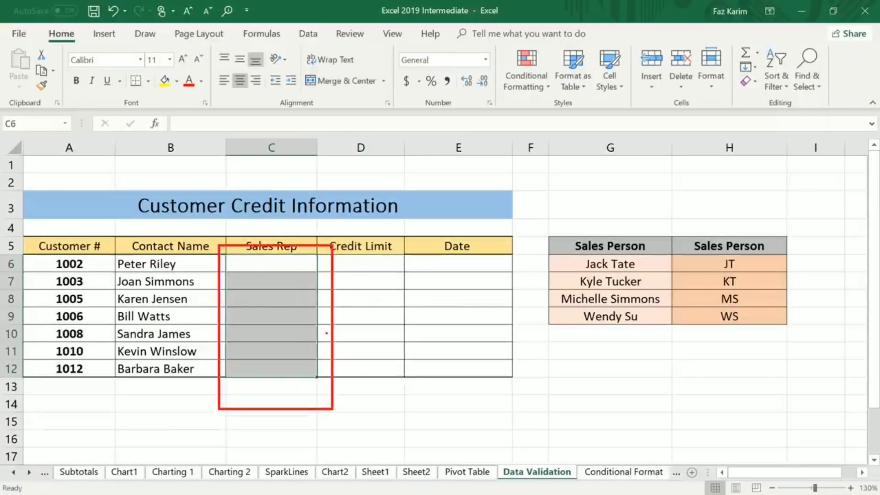
{"action": "left_click_drag", "start_coordinate": [330, 331], "coordinate": [409, 320]}
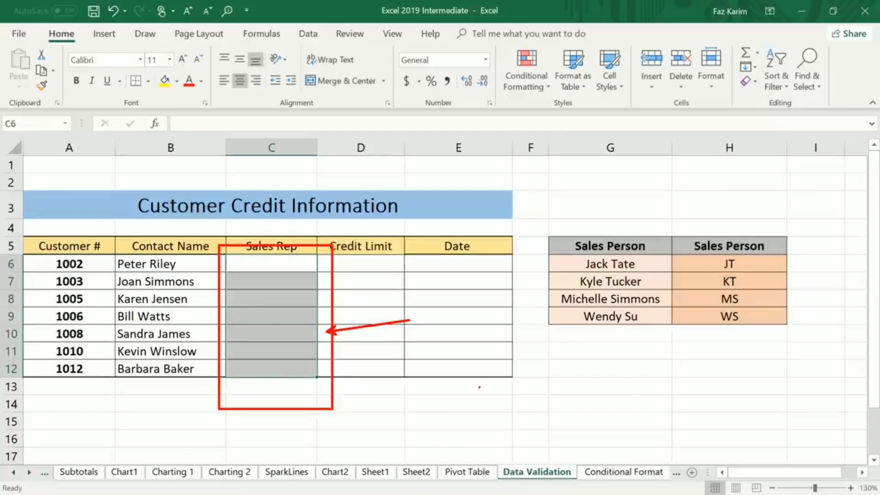
{"action": "mouse_move", "coordinate": [537, 246]}
{"action": "left_mouse_down"}
{"action": "mouse_move", "coordinate": [670, 339]}
{"action": "mouse_move", "coordinate": [550, 245]}
{"action": "left_mouse_up"}
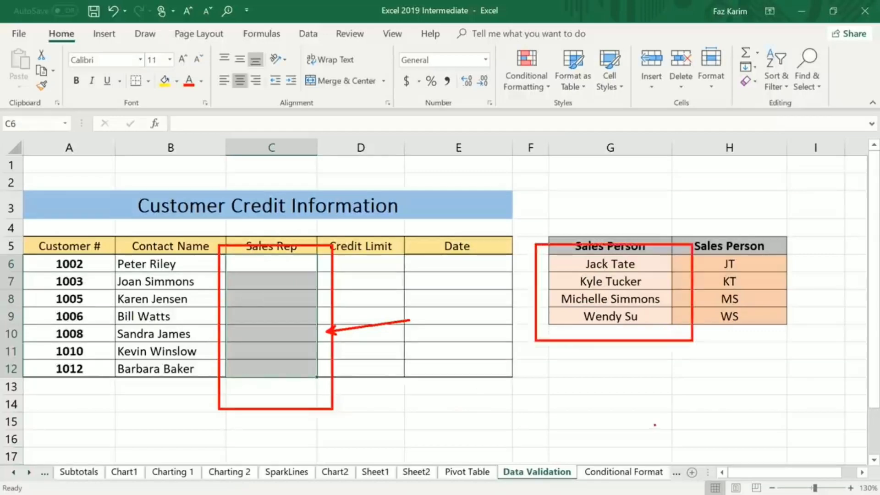
{"action": "key", "text": "Escape"}
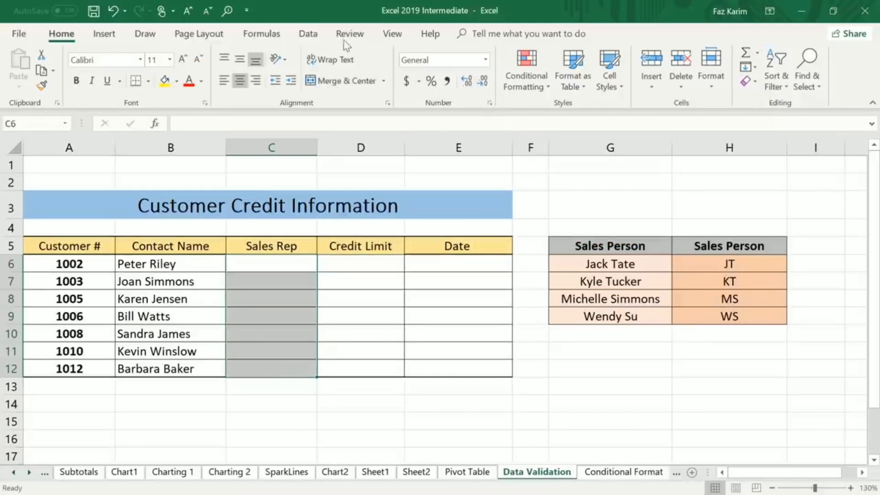
{"action": "left_click", "coordinate": [316, 38]}
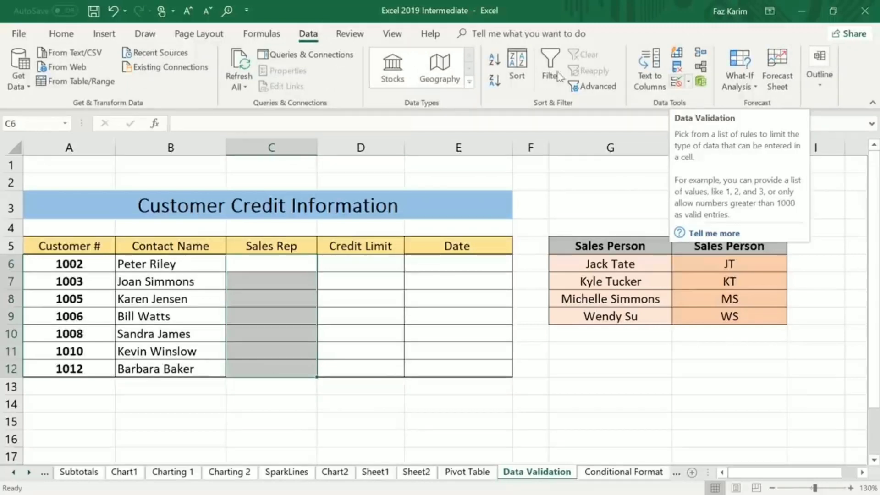
{"action": "left_click", "coordinate": [677, 87]}
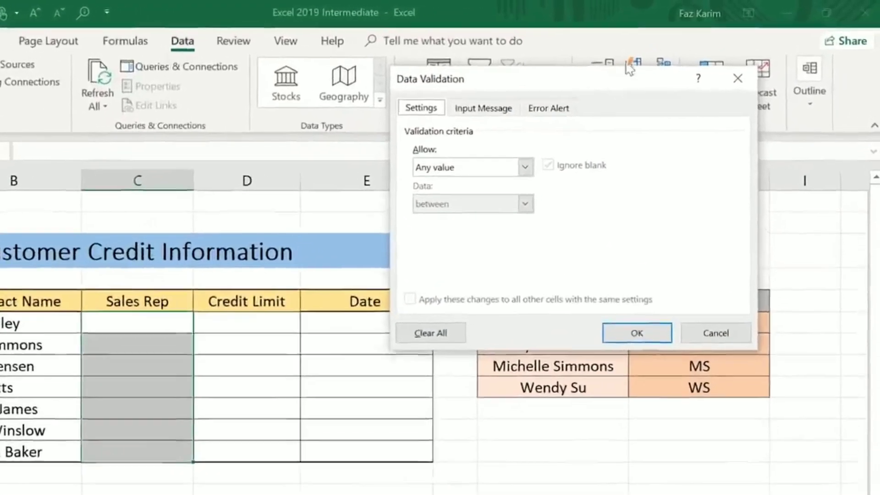
{"action": "left_click_drag", "start_coordinate": [658, 62], "coordinate": [736, 24]}
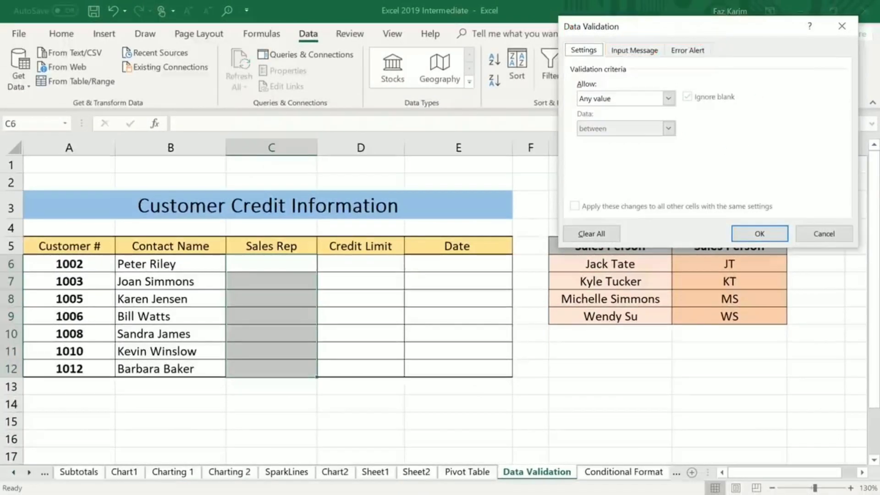
{"action": "left_click", "coordinate": [669, 99]}
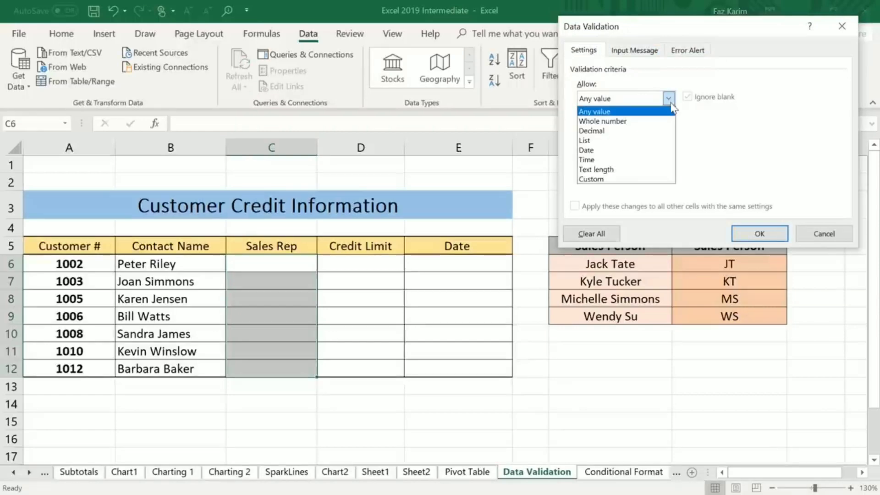
{"action": "left_click", "coordinate": [587, 142]}
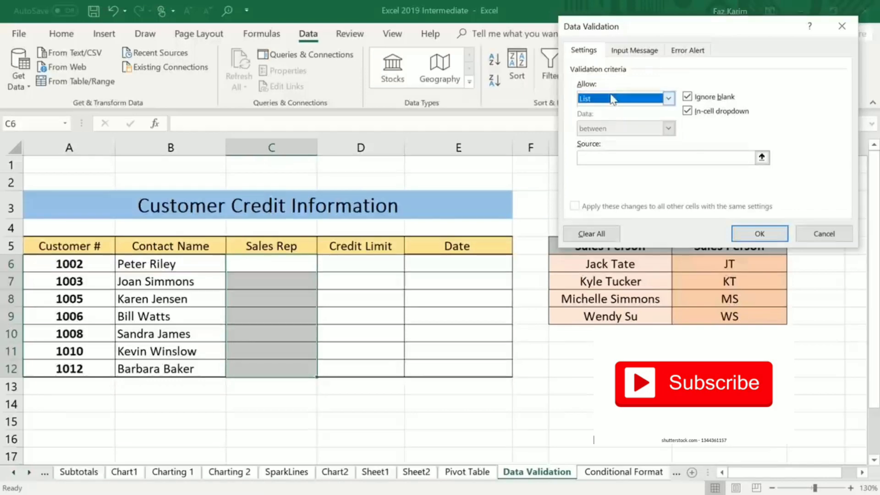
Set the list's source to the sales person full names in G6:G9, keeping the dialog clear of them.
{"action": "left_click_drag", "start_coordinate": [710, 28], "coordinate": [861, 14]}
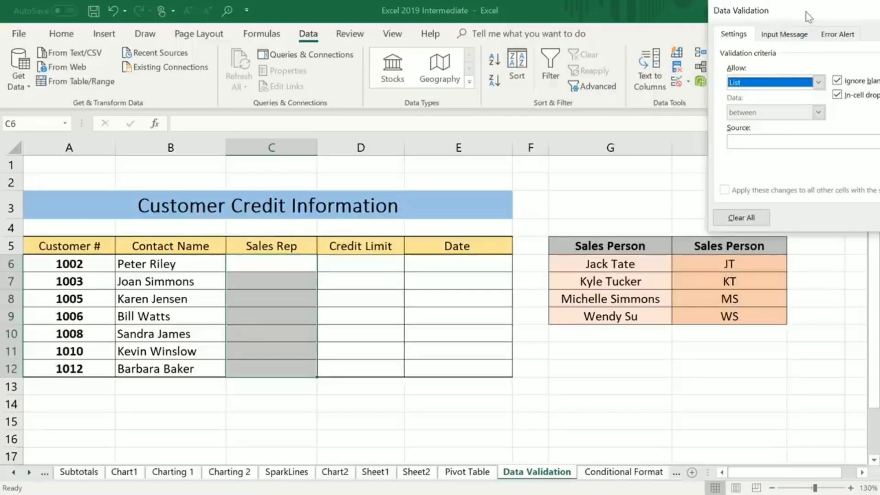
{"action": "left_click_drag", "start_coordinate": [806, 14], "coordinate": [326, 14]}
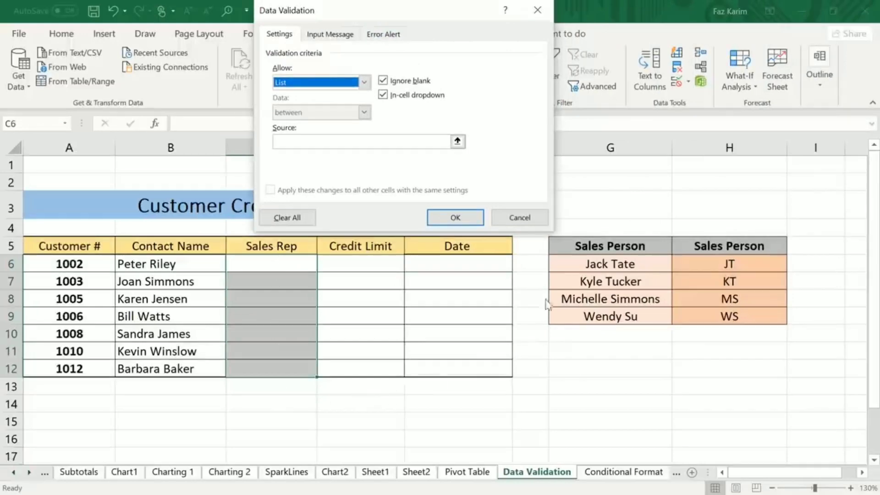
{"action": "left_click", "coordinate": [407, 143]}
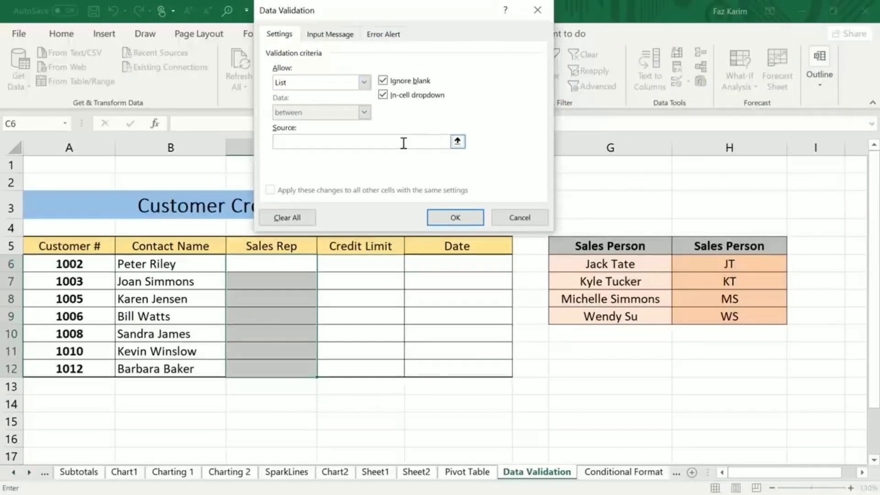
{"action": "left_click", "coordinate": [458, 142]}
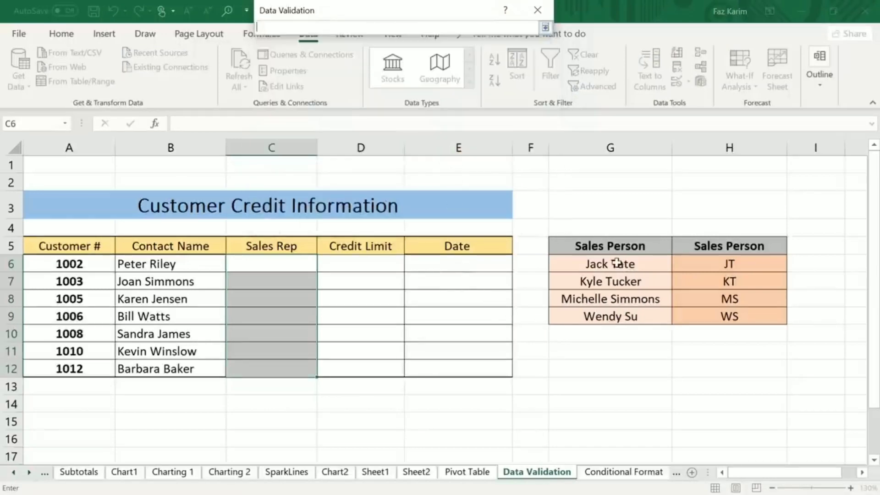
{"action": "left_click_drag", "start_coordinate": [618, 262], "coordinate": [633, 327]}
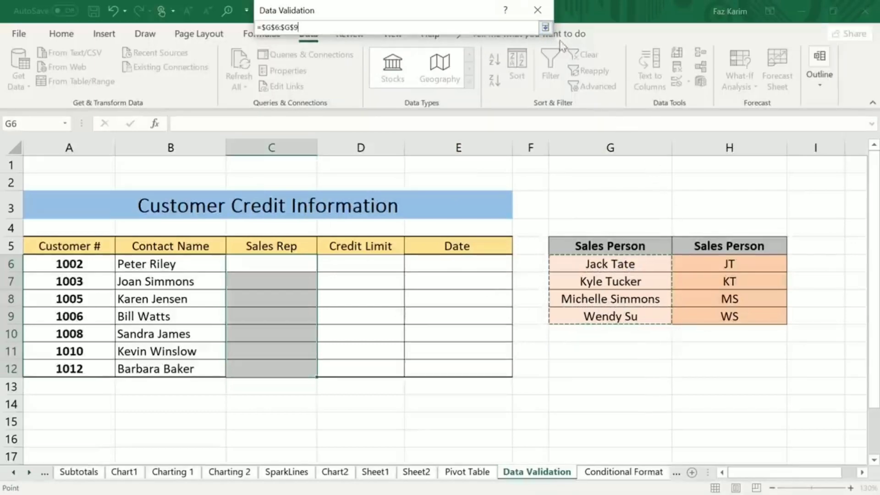
{"action": "left_click", "coordinate": [548, 28]}
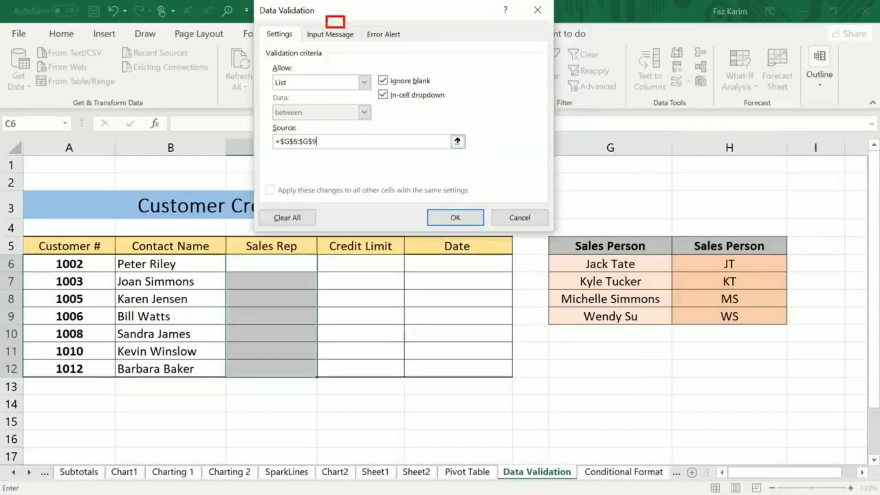
Give the rule an input message titled "Input Message" with the text "This is a input message".
{"action": "left_click", "coordinate": [328, 33]}
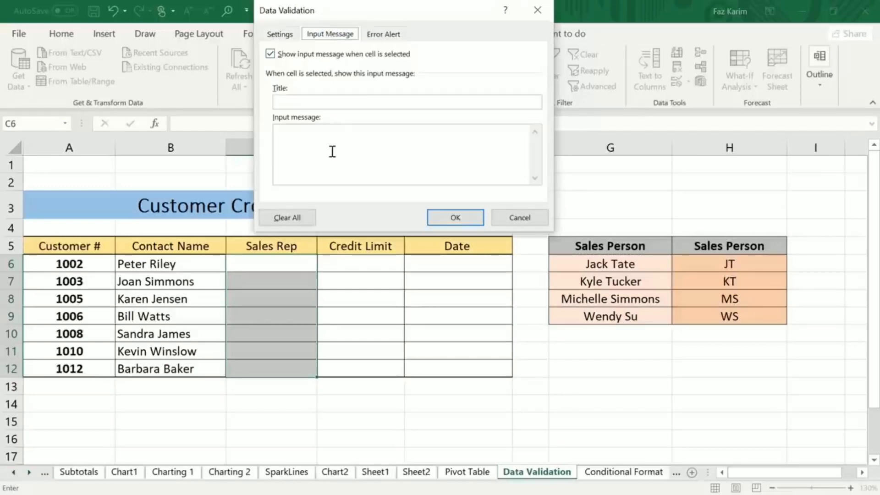
{"action": "left_click", "coordinate": [298, 103]}
{"action": "type", "text": "Input Mess"}
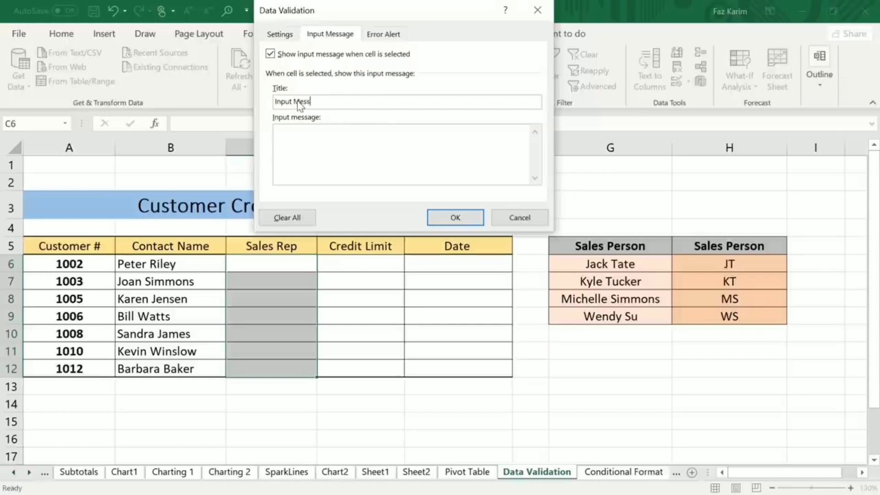
{"action": "type", "text": "age"}
{"action": "left_click", "coordinate": [295, 147]}
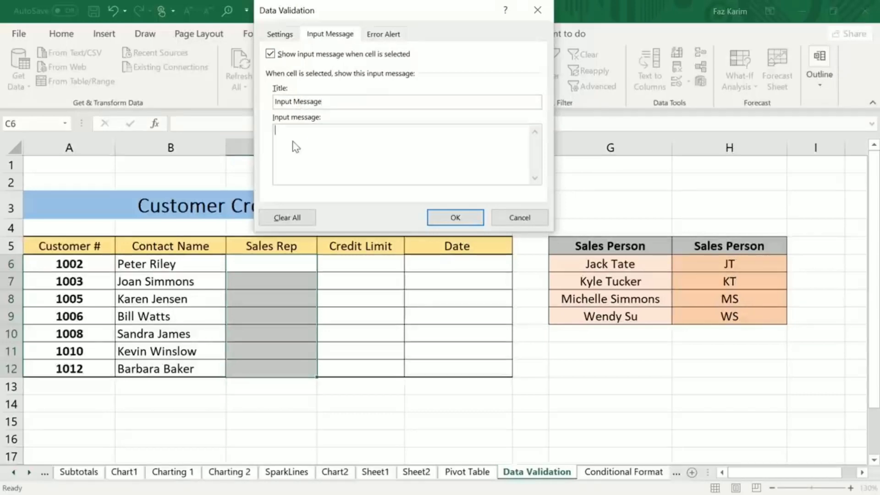
{"action": "type", "text": "This is a input message"}
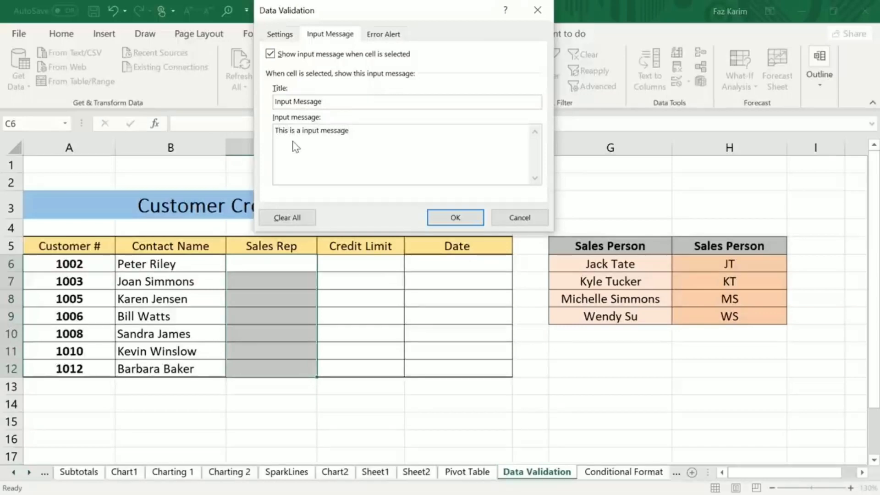
Try the Warning and Information styles for the rule's error alert and return to the Stop style.
{"action": "left_click", "coordinate": [402, 36]}
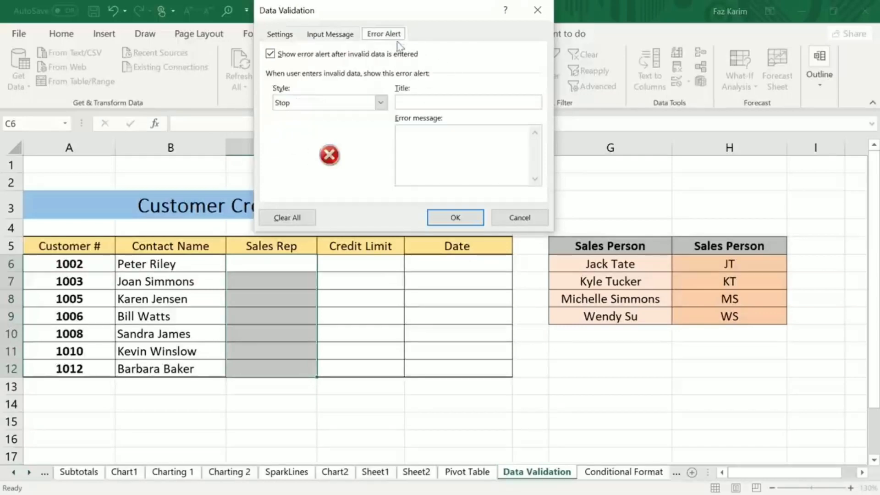
{"action": "left_click", "coordinate": [380, 102]}
{"action": "left_click", "coordinate": [313, 125]}
{"action": "left_click", "coordinate": [381, 102]}
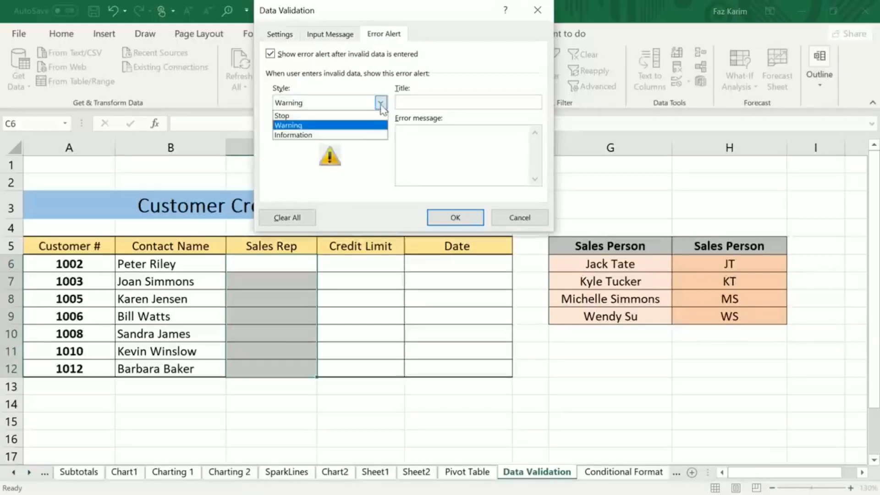
{"action": "left_click", "coordinate": [354, 135]}
{"action": "left_click", "coordinate": [381, 103]}
{"action": "left_click", "coordinate": [324, 115]}
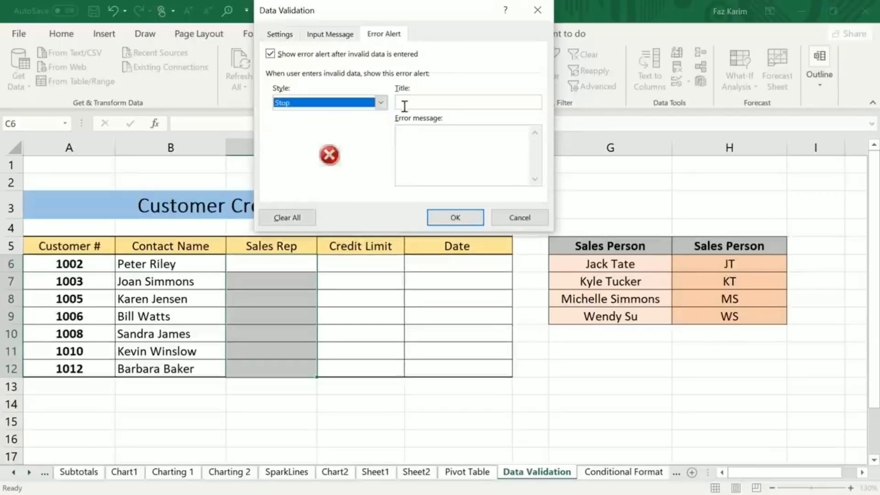
Title the error alert "Error Alert" and set its error message to "Error Message".
{"action": "left_click", "coordinate": [408, 105]}
{"action": "type", "text": "Error"}
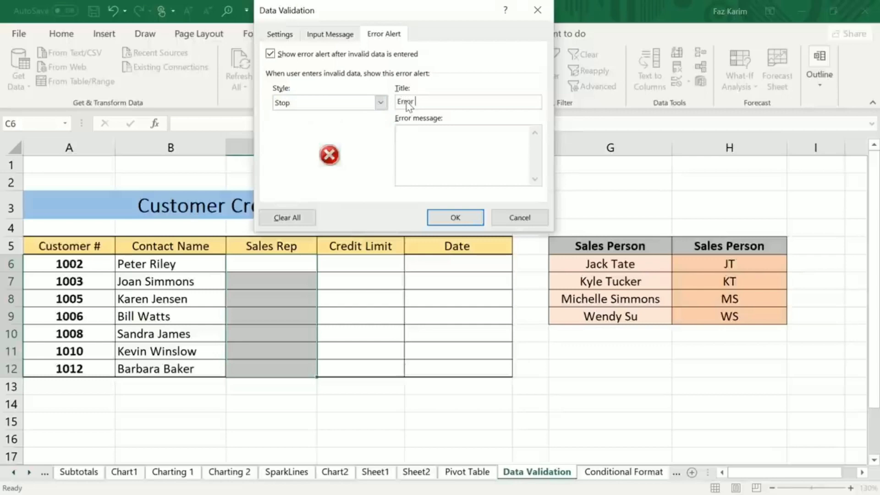
{"action": "type", "text": " Alert"}
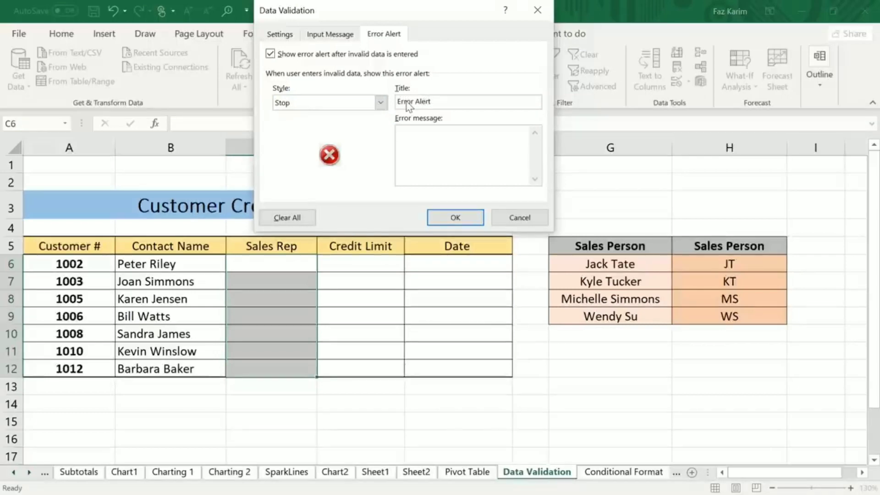
{"action": "left_click", "coordinate": [411, 144]}
{"action": "type", "text": "Error Message"}
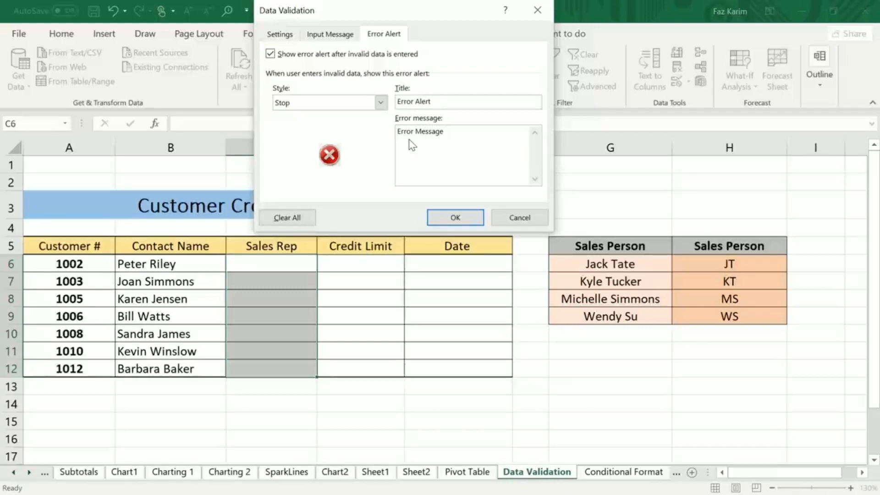
Review the rule's criteria, input message and error alert, and apply the validation to the Sales Rep cells.
{"action": "left_click", "coordinate": [294, 37]}
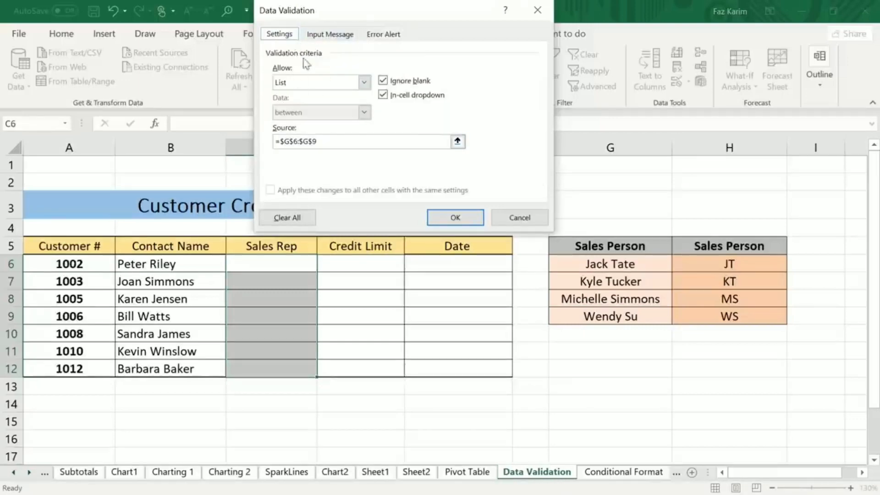
{"action": "left_click", "coordinate": [327, 34]}
{"action": "left_click", "coordinate": [397, 34]}
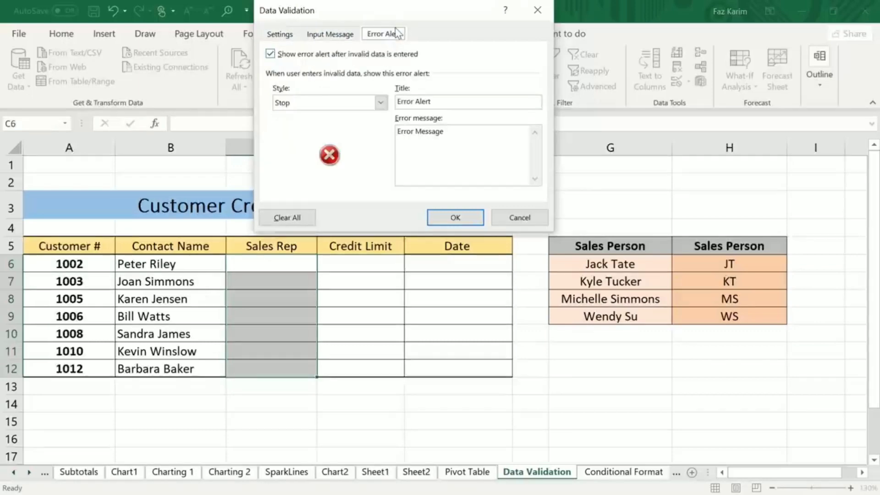
{"action": "left_click", "coordinate": [467, 214]}
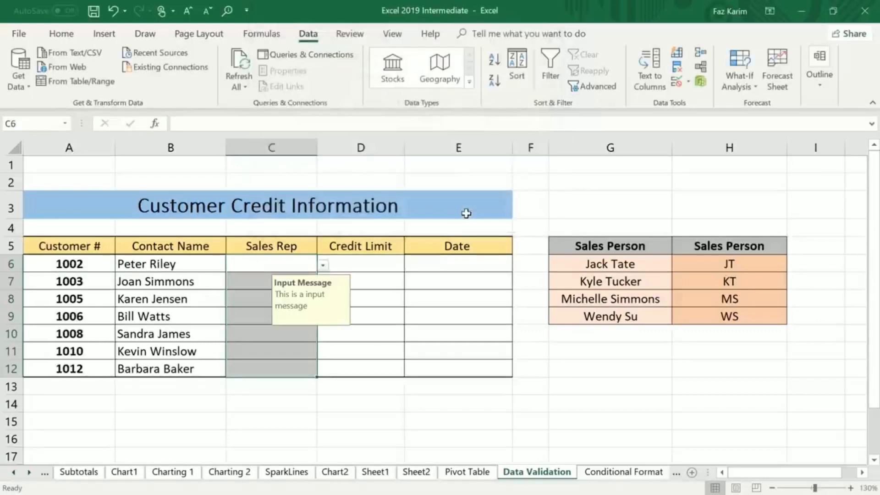
Test the input message by selecting C6 and move its note clear of the entry cells, beside the table's title.
{"action": "left_click", "coordinate": [621, 372]}
{"action": "left_click", "coordinate": [297, 265]}
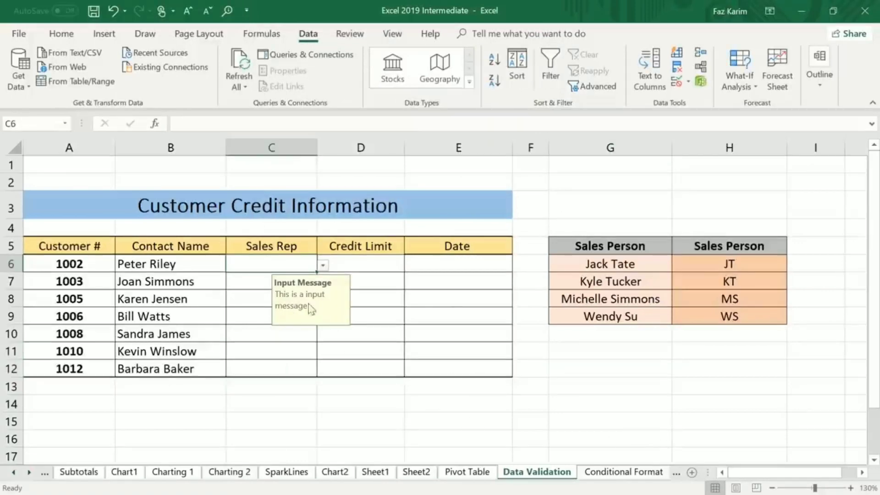
{"action": "left_click", "coordinate": [632, 391]}
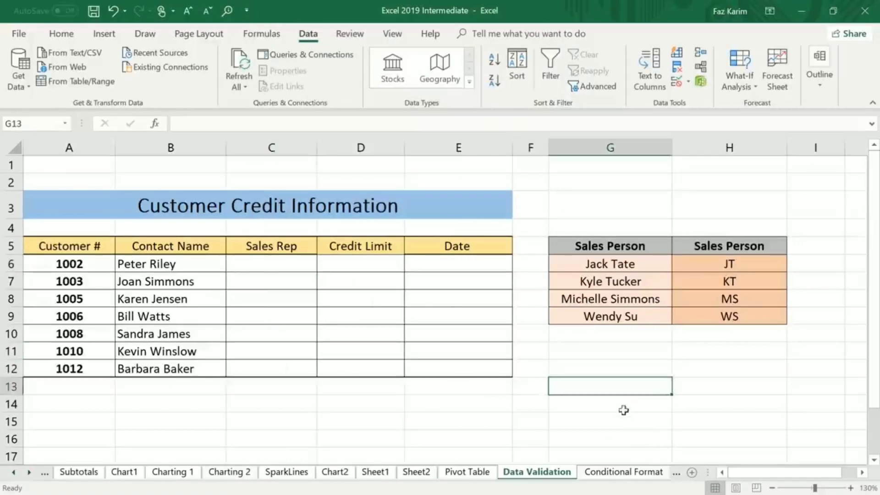
{"action": "left_click", "coordinate": [287, 267]}
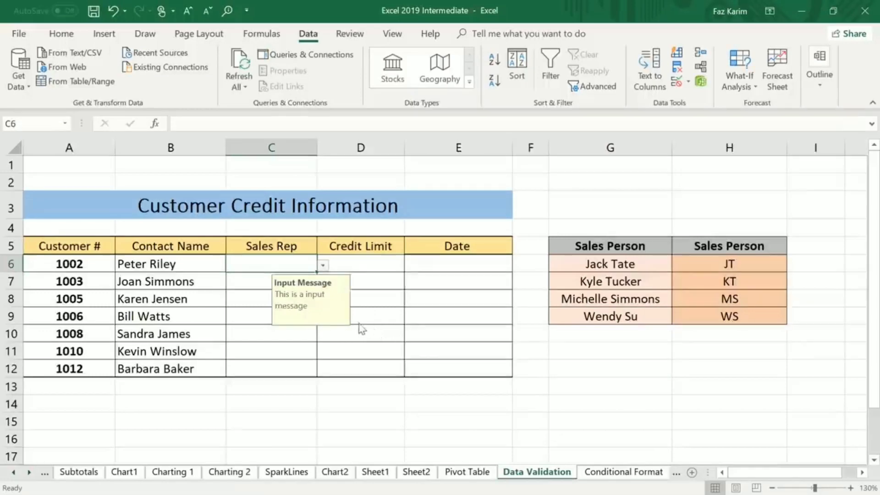
{"action": "left_click_drag", "start_coordinate": [287, 319], "coordinate": [352, 321]}
{"action": "left_click_drag", "start_coordinate": [418, 323], "coordinate": [515, 211]}
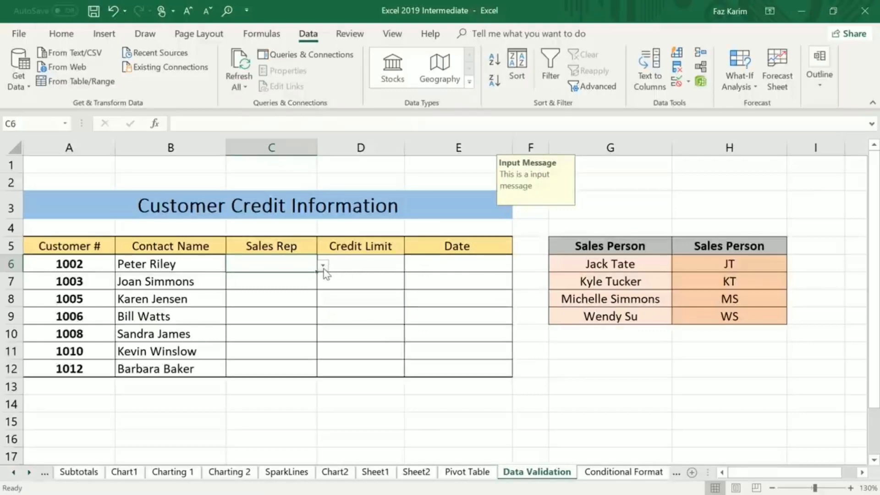
{"action": "left_click", "coordinate": [381, 266]}
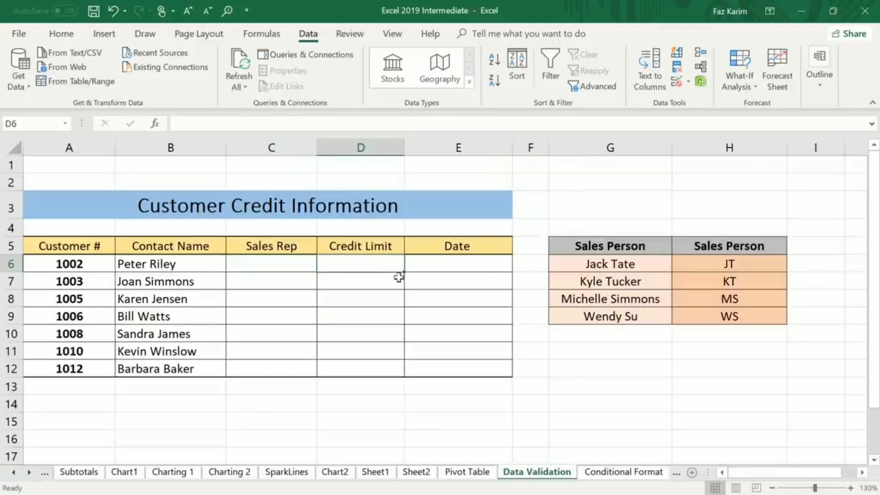
{"action": "left_click", "coordinate": [285, 267]}
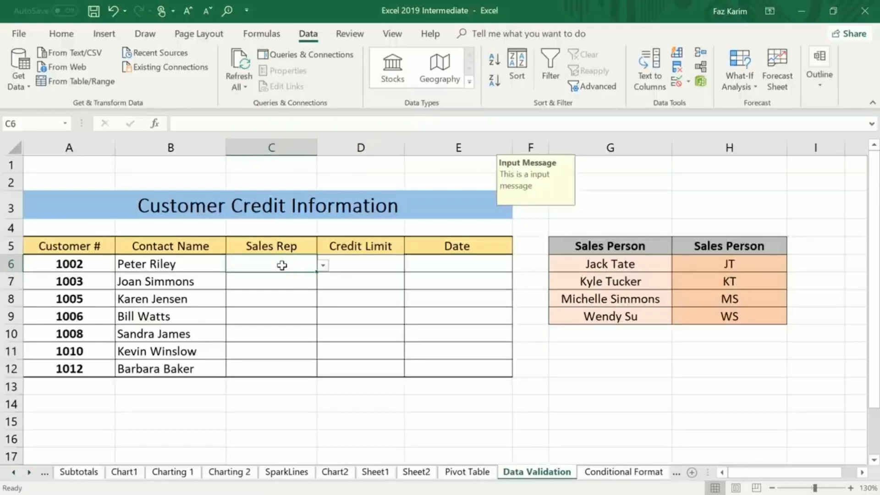
Test the Sales Rep validation by entering "hello" in C6, and cancel the entry.
{"action": "type", "text": "hello"}
{"action": "key", "text": "Return"}
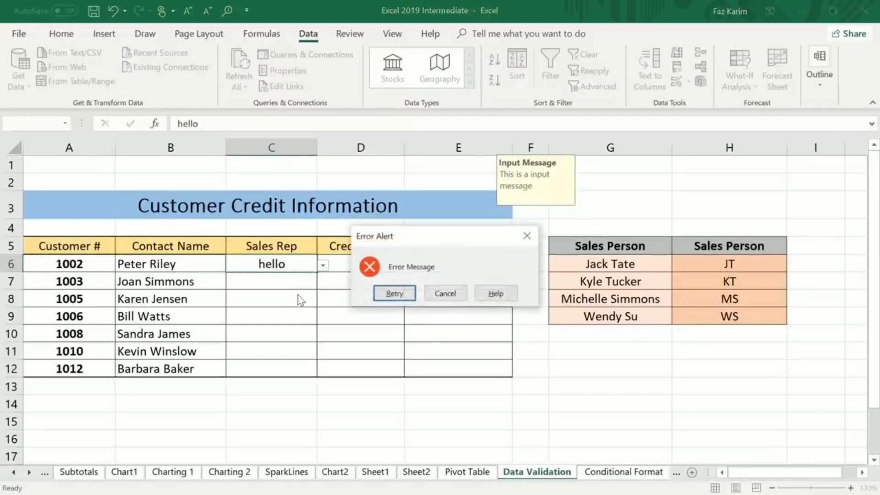
{"action": "left_click", "coordinate": [459, 296]}
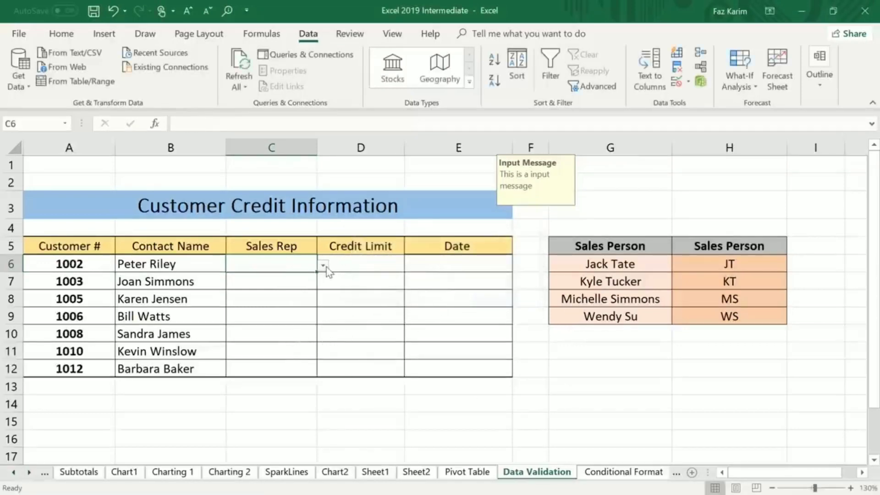
Fill C7 and C6 with the first listed sales person and C8 with the third, using the validation list.
{"action": "left_click", "coordinate": [304, 279]}
{"action": "left_click", "coordinate": [323, 284]}
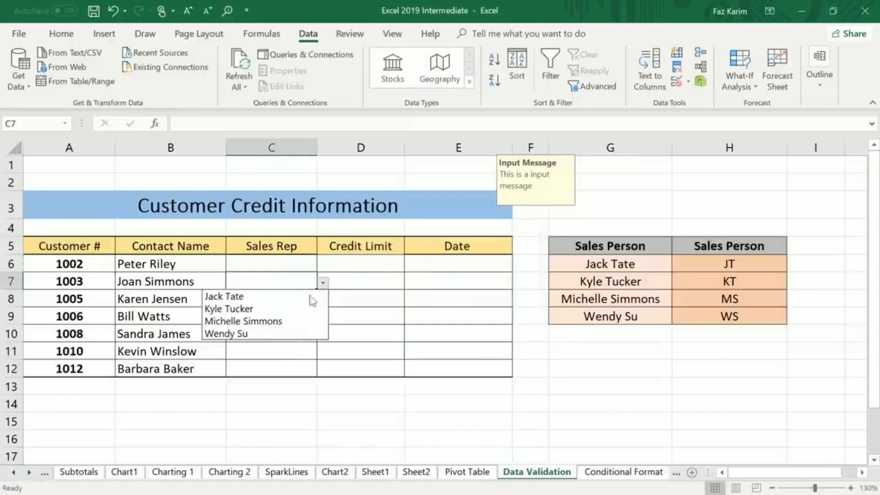
{"action": "key", "text": "Escape"}
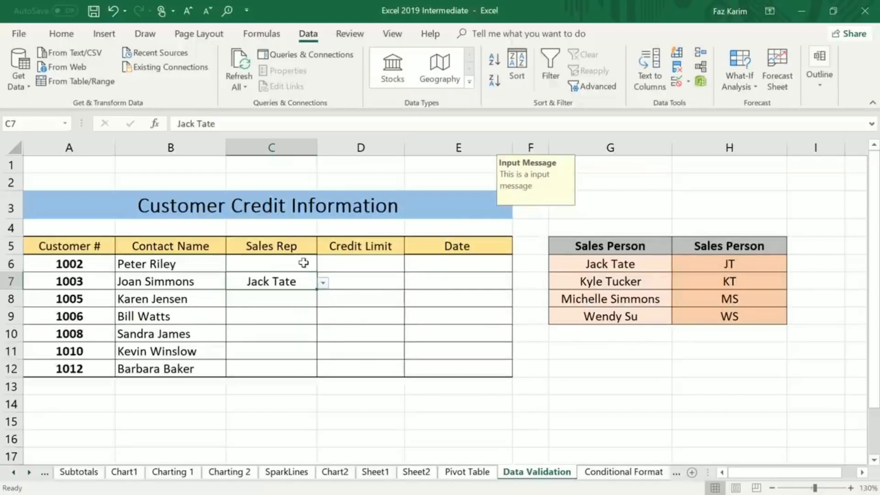
{"action": "left_click", "coordinate": [305, 262]}
{"action": "left_click", "coordinate": [324, 266]}
{"action": "left_click", "coordinate": [285, 281]}
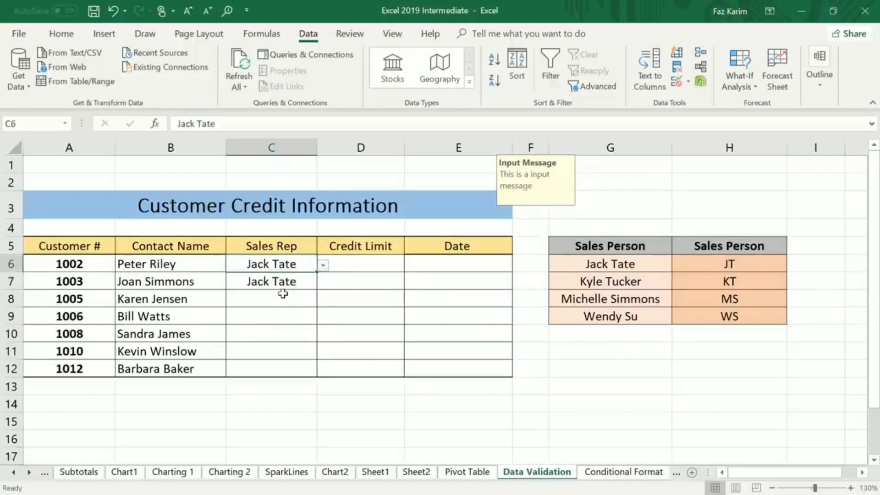
{"action": "left_click", "coordinate": [283, 296]}
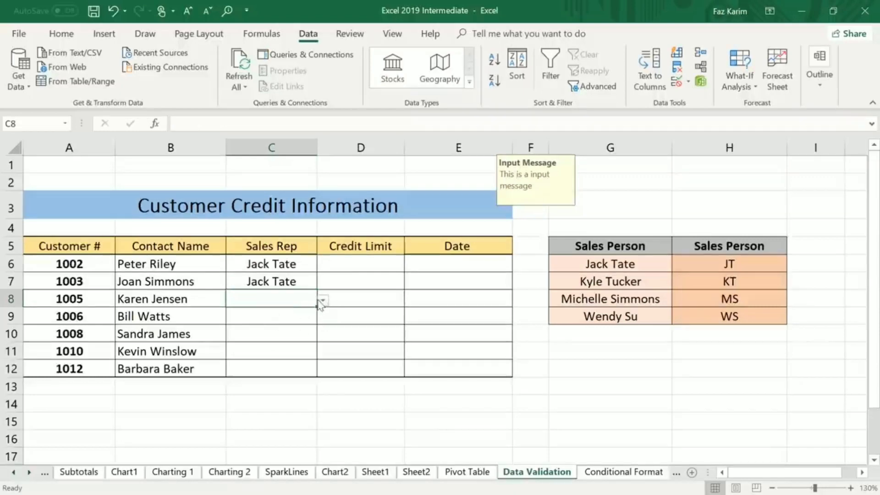
{"action": "left_click", "coordinate": [323, 301]}
{"action": "left_click", "coordinate": [243, 337]}
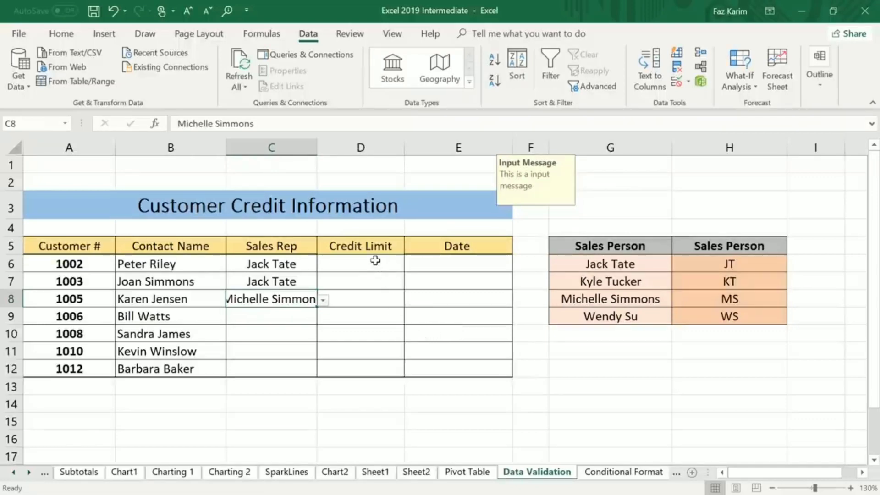
Apply data validation to the Credit Limit cells D6:D12, allowing decimals between 0 and 1.
{"action": "left_click", "coordinate": [349, 259]}
{"action": "left_click_drag", "start_coordinate": [349, 260], "coordinate": [365, 368]}
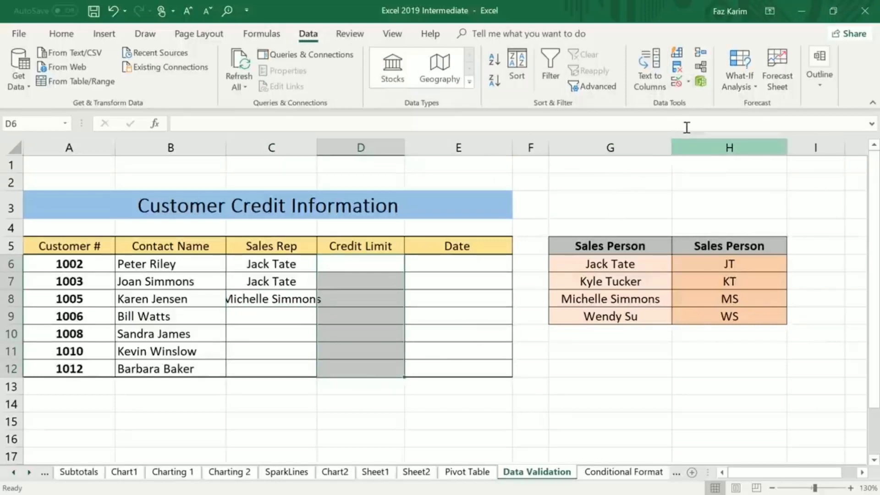
{"action": "left_click", "coordinate": [677, 87]}
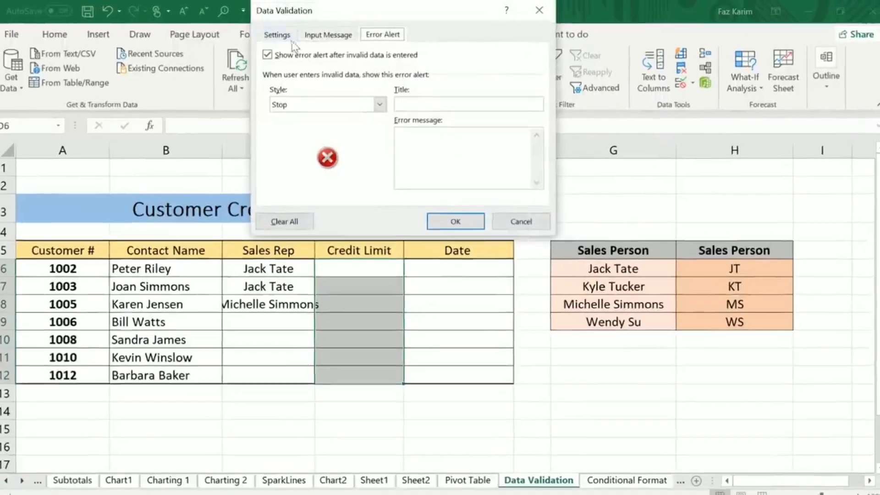
{"action": "left_click", "coordinate": [290, 38]}
{"action": "left_click", "coordinate": [363, 84]}
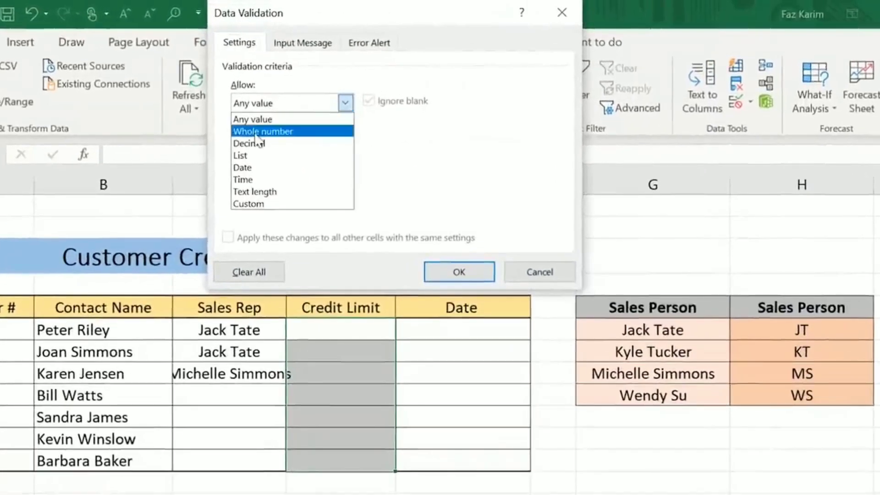
{"action": "left_click", "coordinate": [253, 145]}
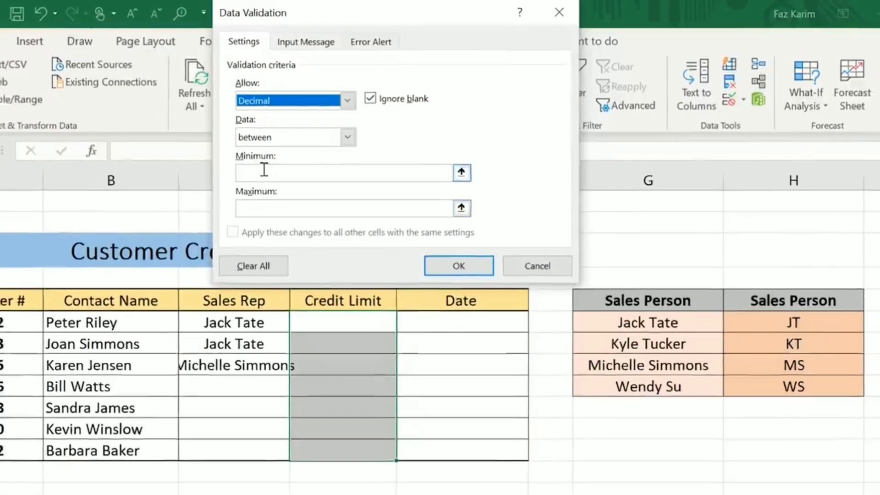
{"action": "left_click", "coordinate": [264, 177]}
{"action": "type", "text": "0"}
{"action": "left_click", "coordinate": [294, 170]}
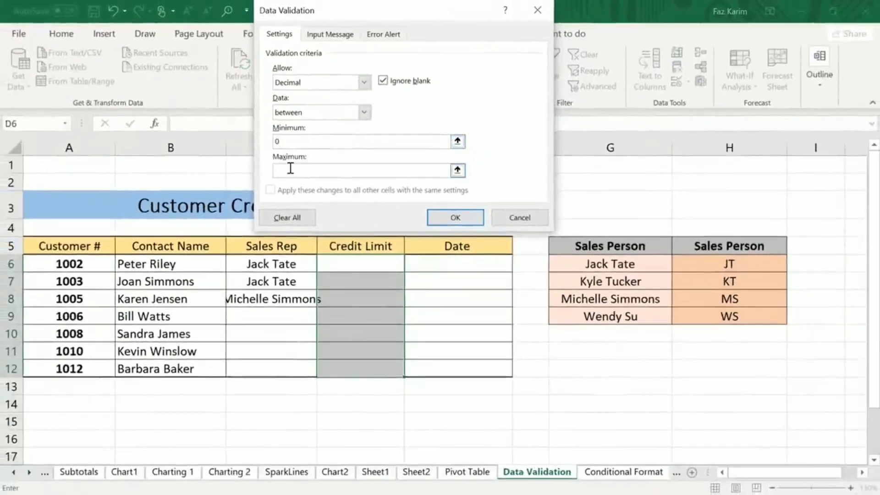
{"action": "type", "text": "1"}
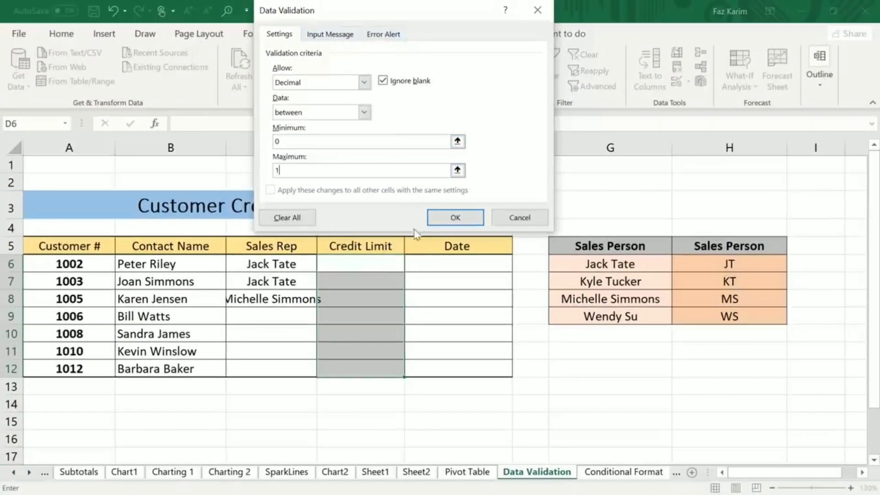
{"action": "left_click", "coordinate": [454, 217]}
Test the Credit Limit validation in D6 by entering 10, and retry with 1.
{"action": "left_click", "coordinate": [359, 264]}
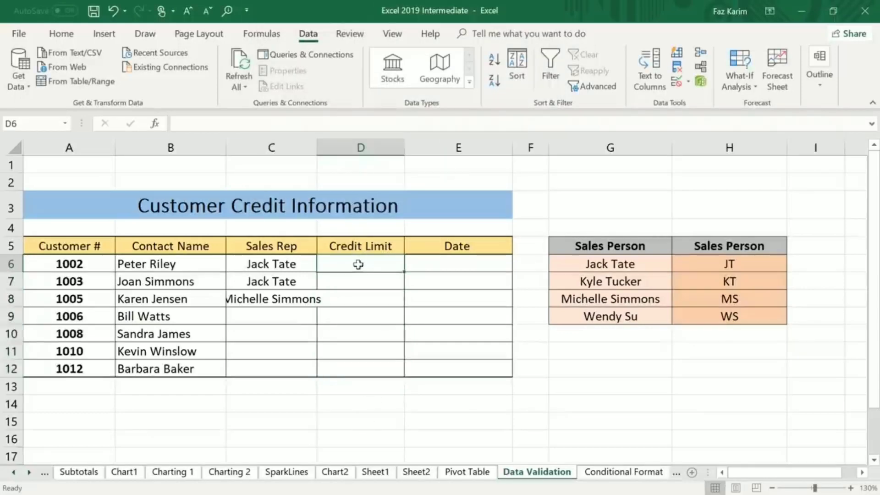
{"action": "type", "text": "10"}
{"action": "key", "text": "Return"}
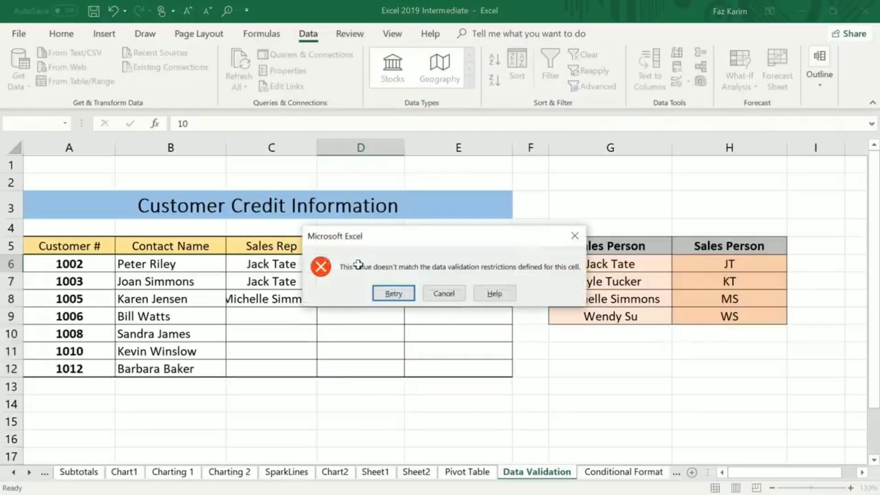
{"action": "left_click", "coordinate": [406, 293]}
{"action": "type", "text": "1"}
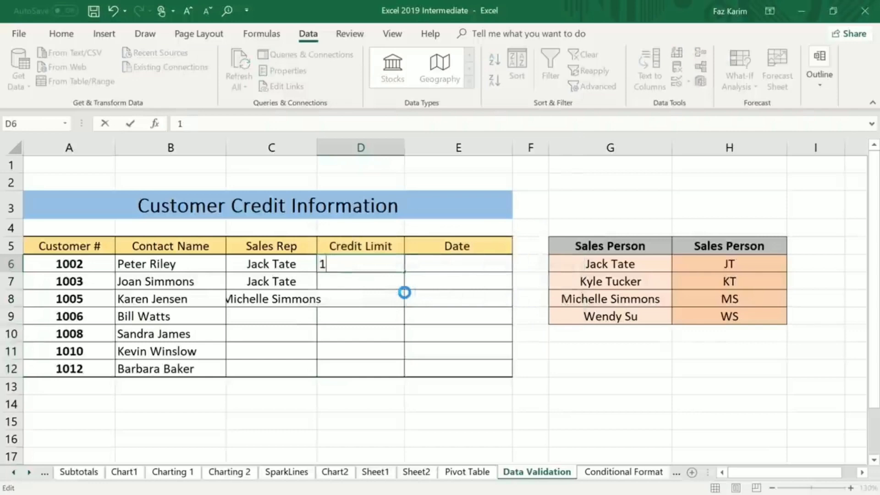
{"action": "key", "text": "Return"}
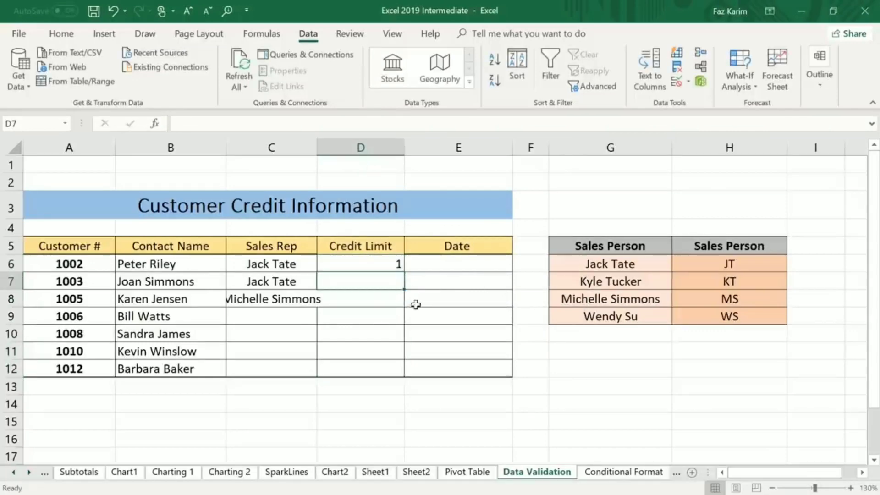
{"action": "left_click_drag", "start_coordinate": [406, 219], "coordinate": [561, 416]}
{"action": "left_click_drag", "start_coordinate": [688, 265], "coordinate": [580, 280]}
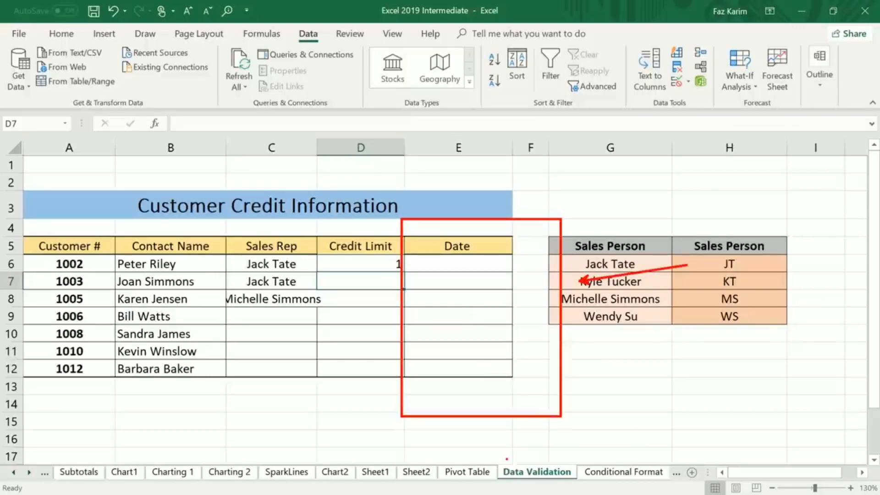
{"action": "left_click_drag", "start_coordinate": [275, 15], "coordinate": [333, 47]}
{"action": "mouse_move", "coordinate": [660, 60]}
{"action": "left_mouse_down"}
{"action": "mouse_move", "coordinate": [704, 107]}
{"action": "mouse_move", "coordinate": [778, 137]}
{"action": "left_mouse_up"}
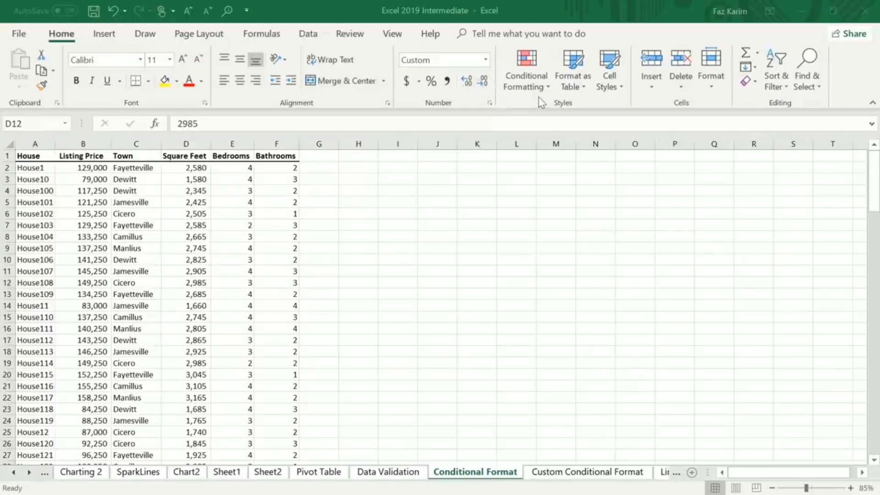
Highlight Listing Price values greater than 100000 with Green Fill with Dark Green Text.
{"action": "left_click", "coordinate": [90, 140]}
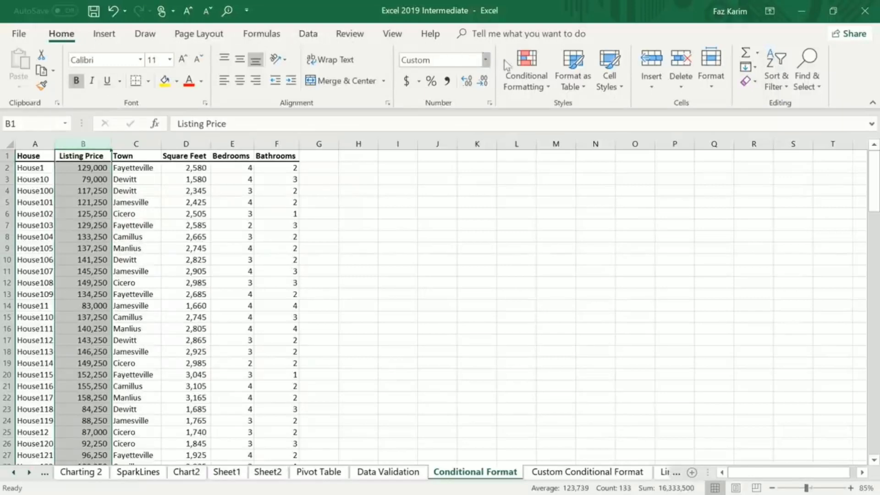
{"action": "left_click", "coordinate": [522, 78]}
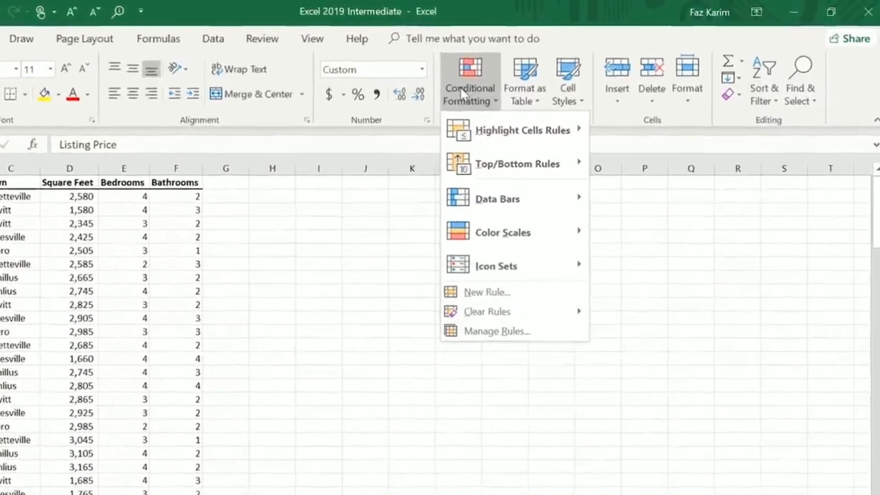
{"action": "mouse_move", "coordinate": [482, 131]}
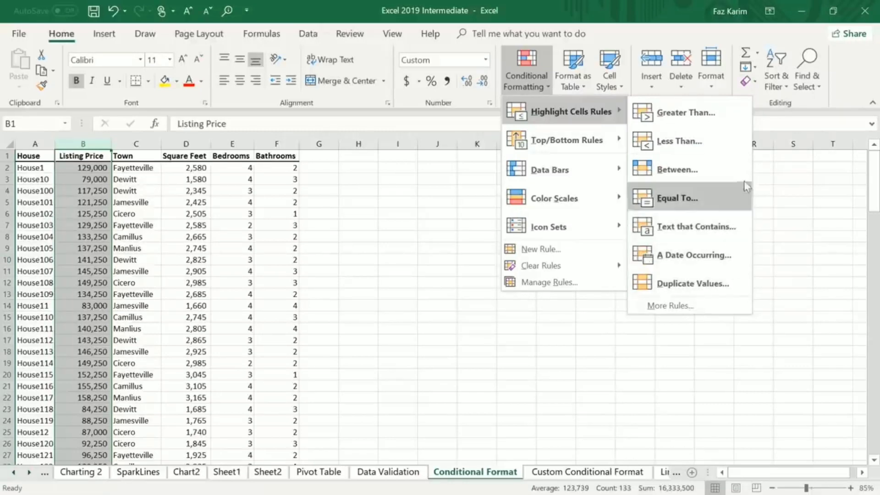
{"action": "left_click", "coordinate": [674, 124]}
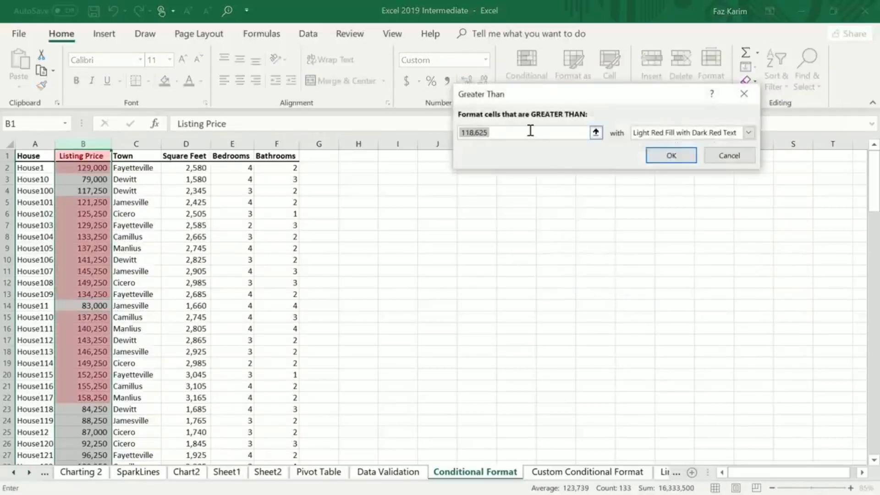
{"action": "key", "text": "BackSpace"}
{"action": "type", "text": "1000"}
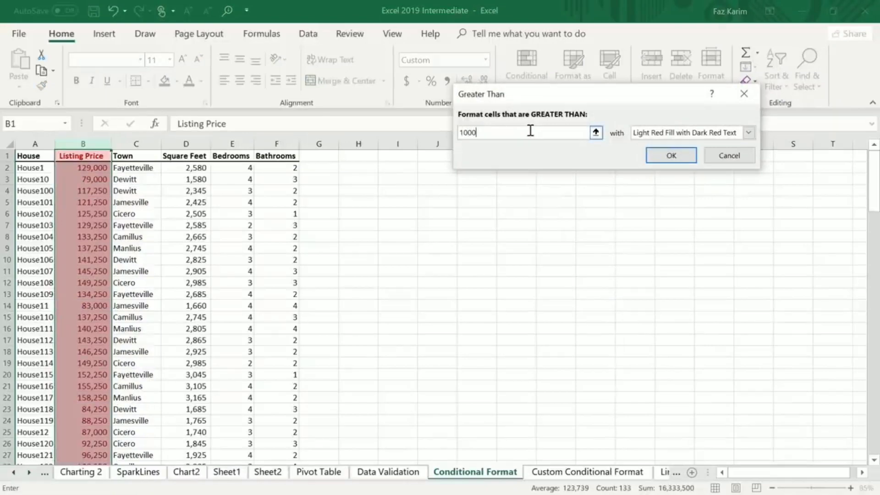
{"action": "type", "text": "00"}
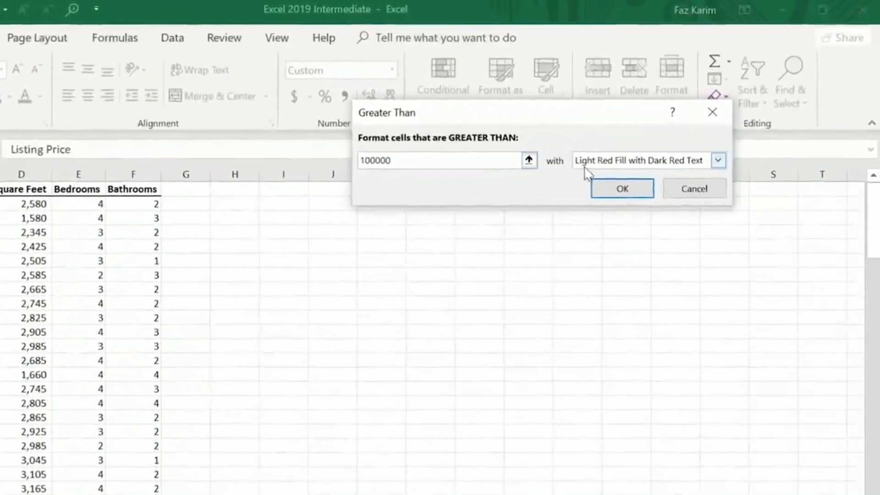
{"action": "left_click", "coordinate": [718, 160]}
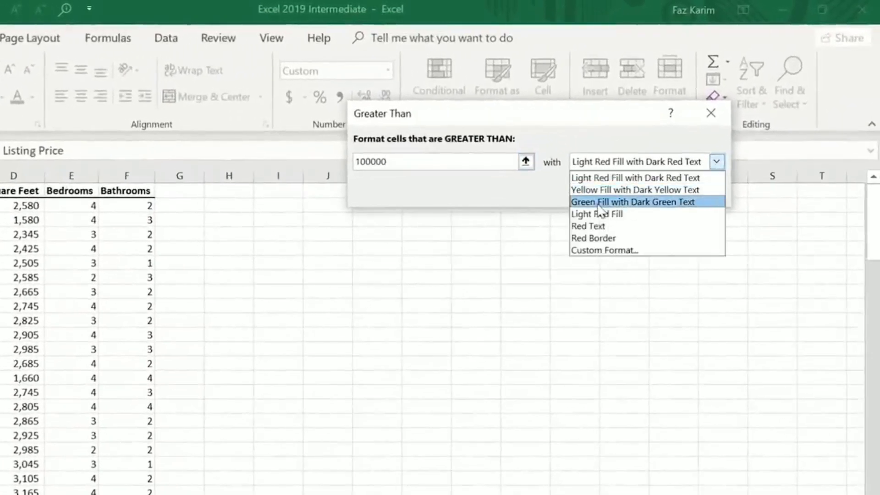
{"action": "left_click", "coordinate": [600, 203]}
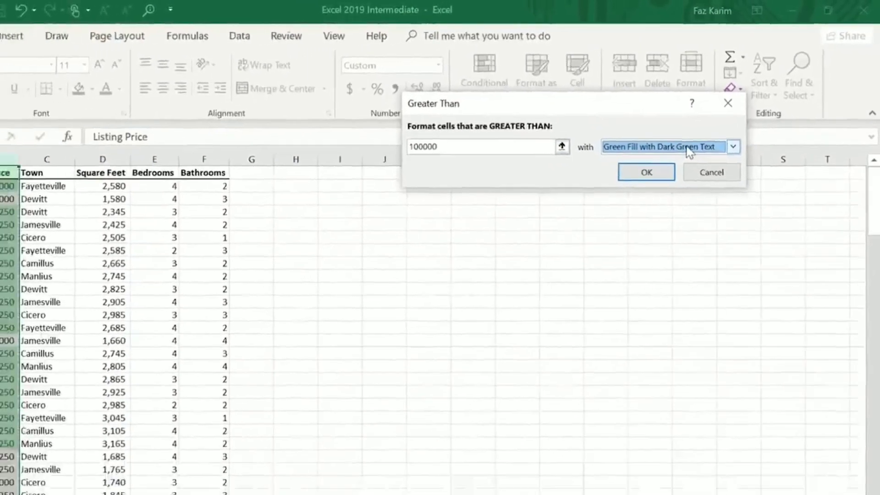
{"action": "left_click", "coordinate": [647, 172]}
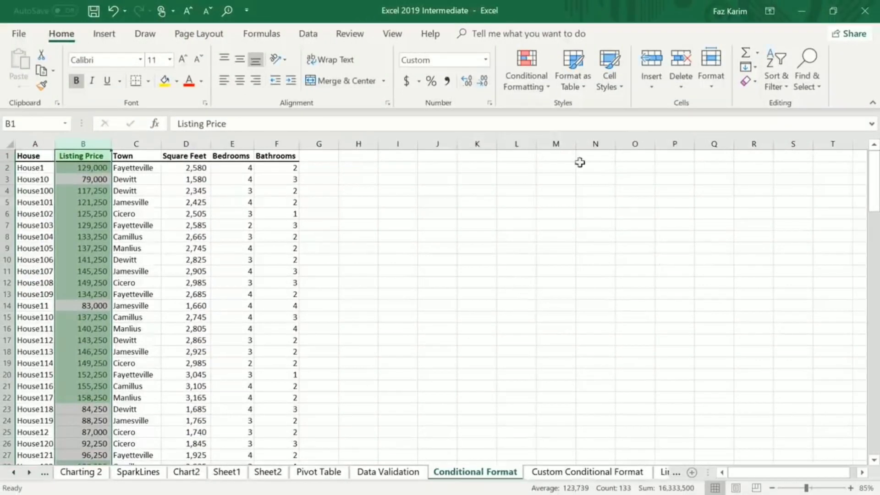
Highlight Town column cells equal to Fayetteville with Light Red Fill with Dark Red Text.
{"action": "left_click", "coordinate": [144, 138]}
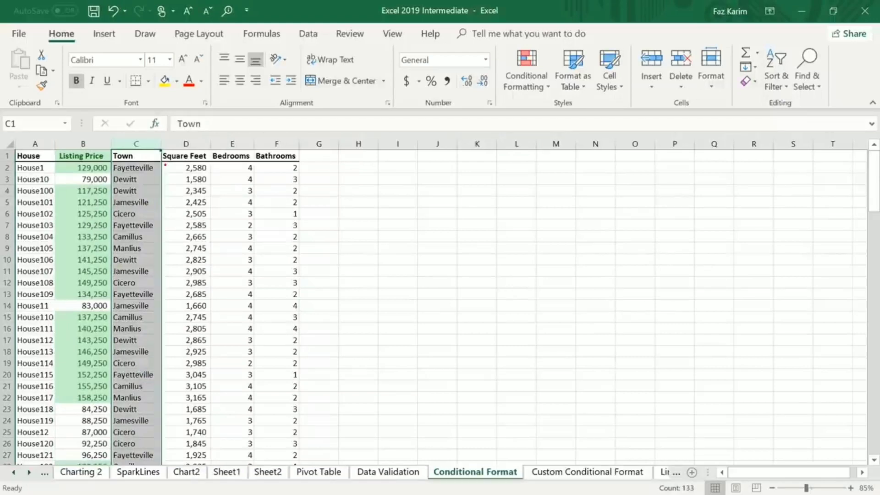
{"action": "left_click_drag", "start_coordinate": [165, 166], "coordinate": [214, 165]}
{"action": "left_click_drag", "start_coordinate": [101, 159], "coordinate": [163, 174]}
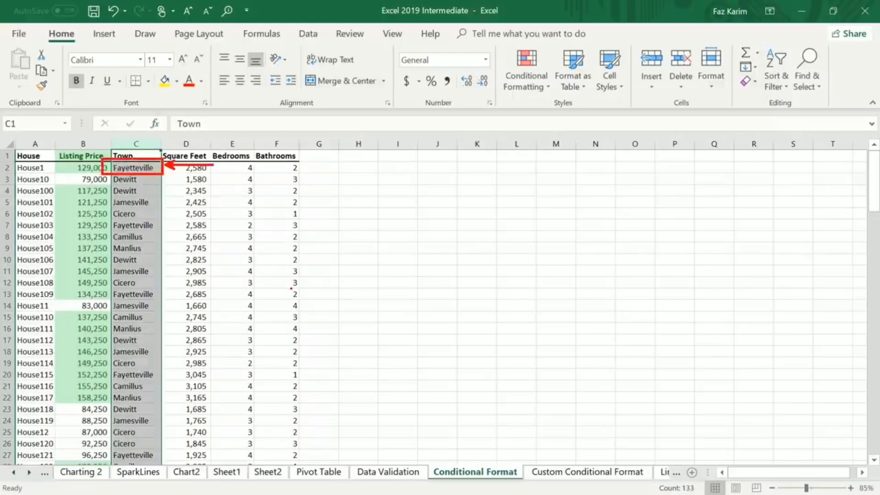
{"action": "key", "text": "Escape"}
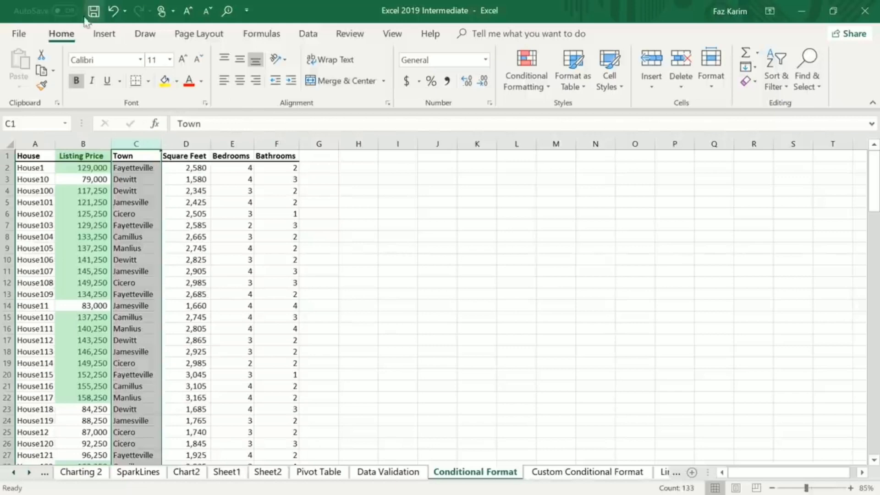
{"action": "left_click", "coordinate": [537, 74]}
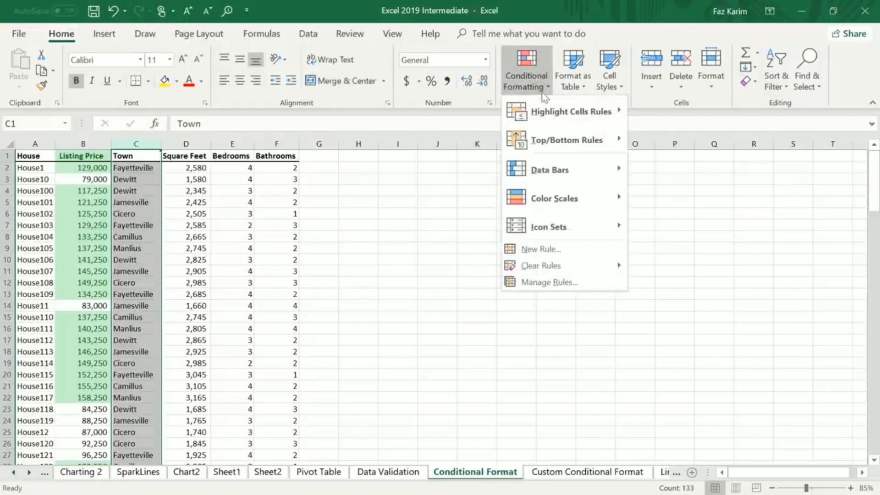
{"action": "mouse_move", "coordinate": [573, 115]}
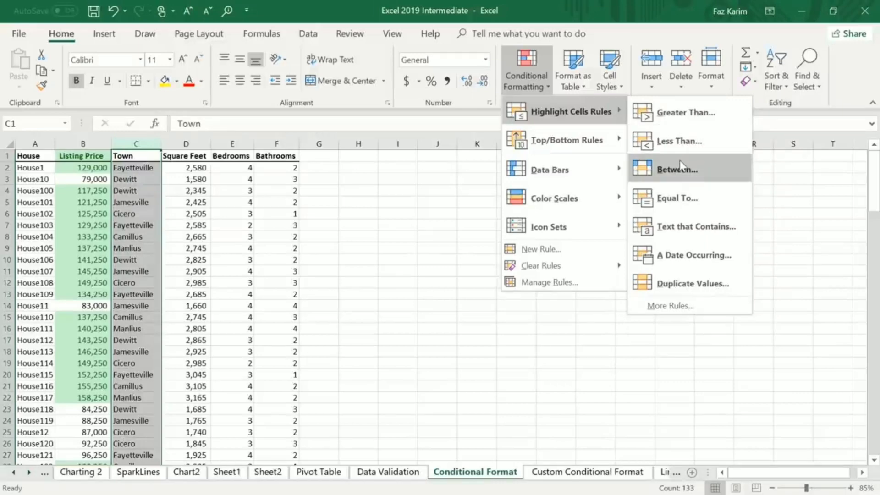
{"action": "left_click", "coordinate": [678, 198]}
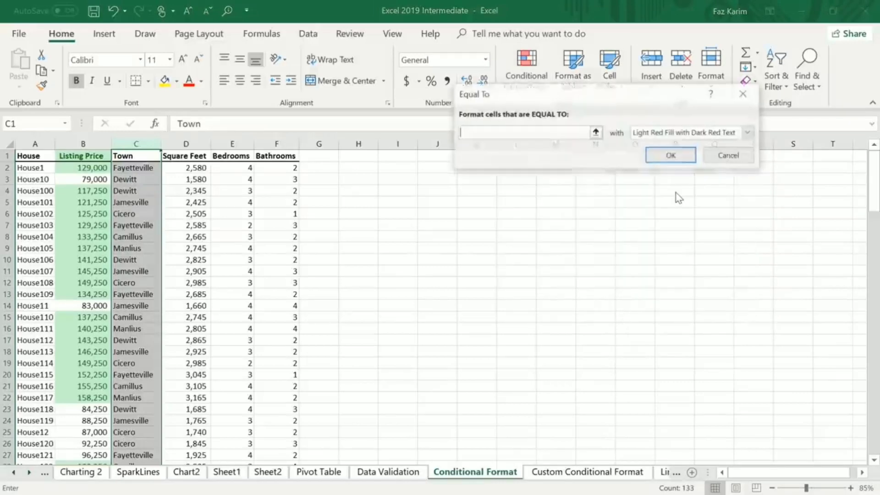
{"action": "type", "text": "Fa"}
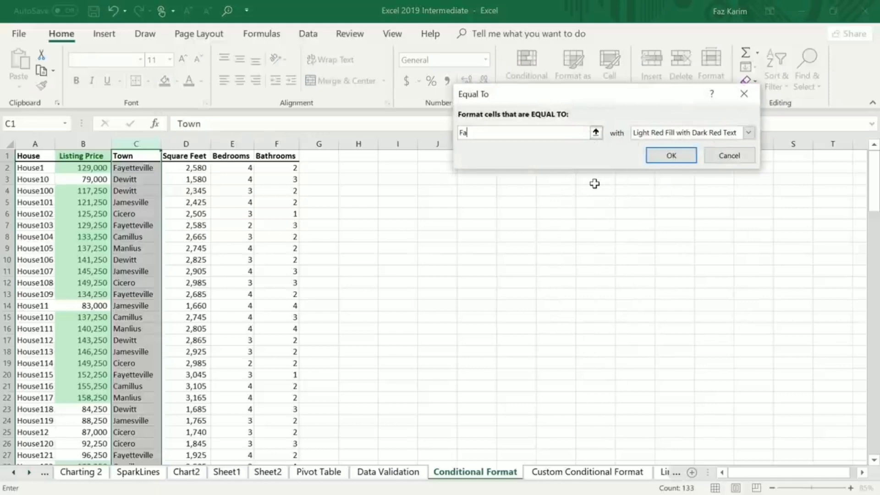
{"action": "type", "text": "yetteville"}
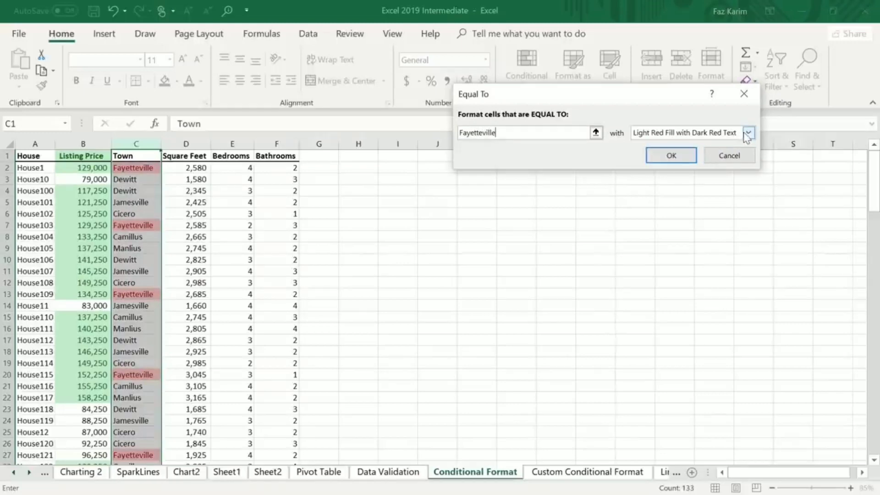
{"action": "left_click", "coordinate": [674, 158]}
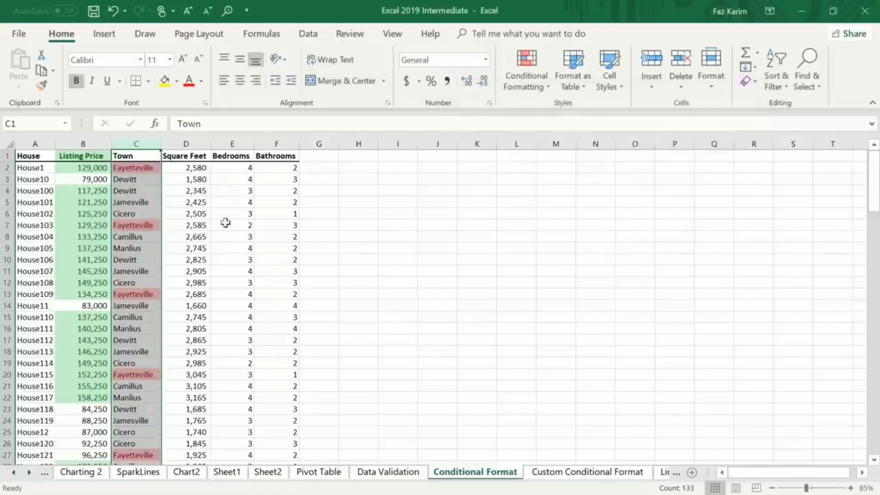
Apply the Red - Yellow - Green Color Scale to the Square Feet column.
{"action": "left_click", "coordinate": [194, 145]}
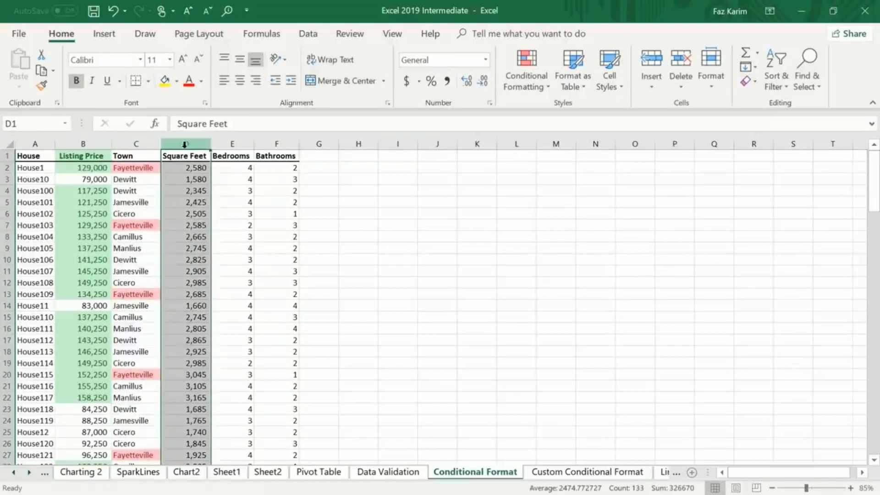
{"action": "left_click", "coordinate": [539, 65]}
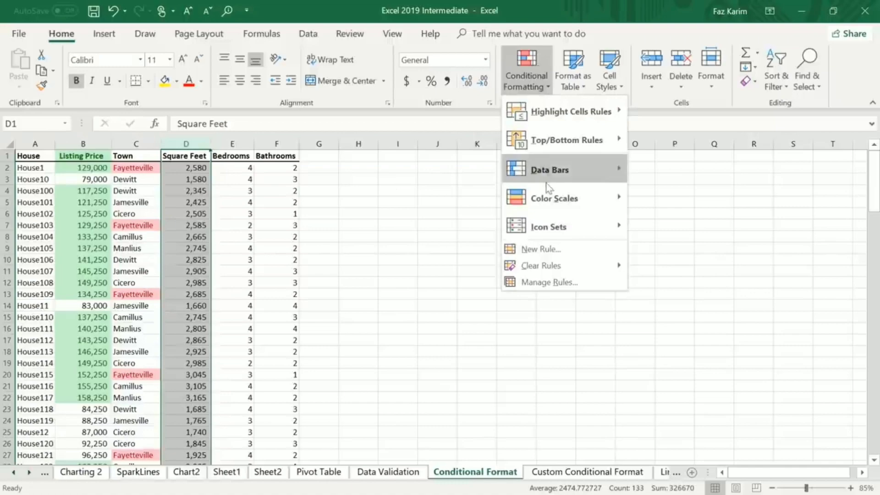
{"action": "mouse_move", "coordinate": [552, 199]}
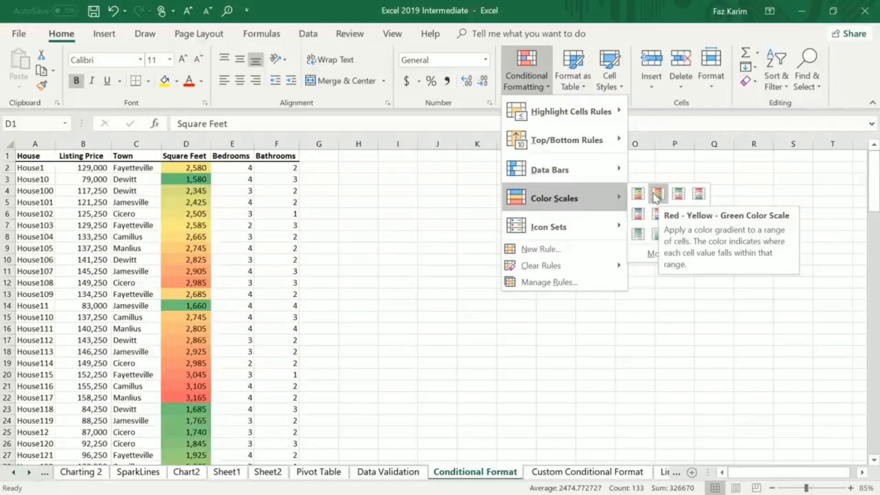
{"action": "left_click", "coordinate": [658, 196]}
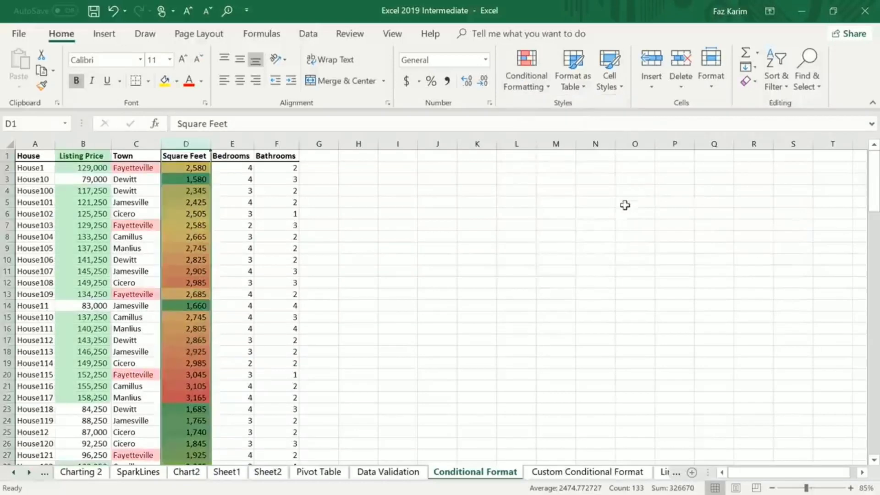